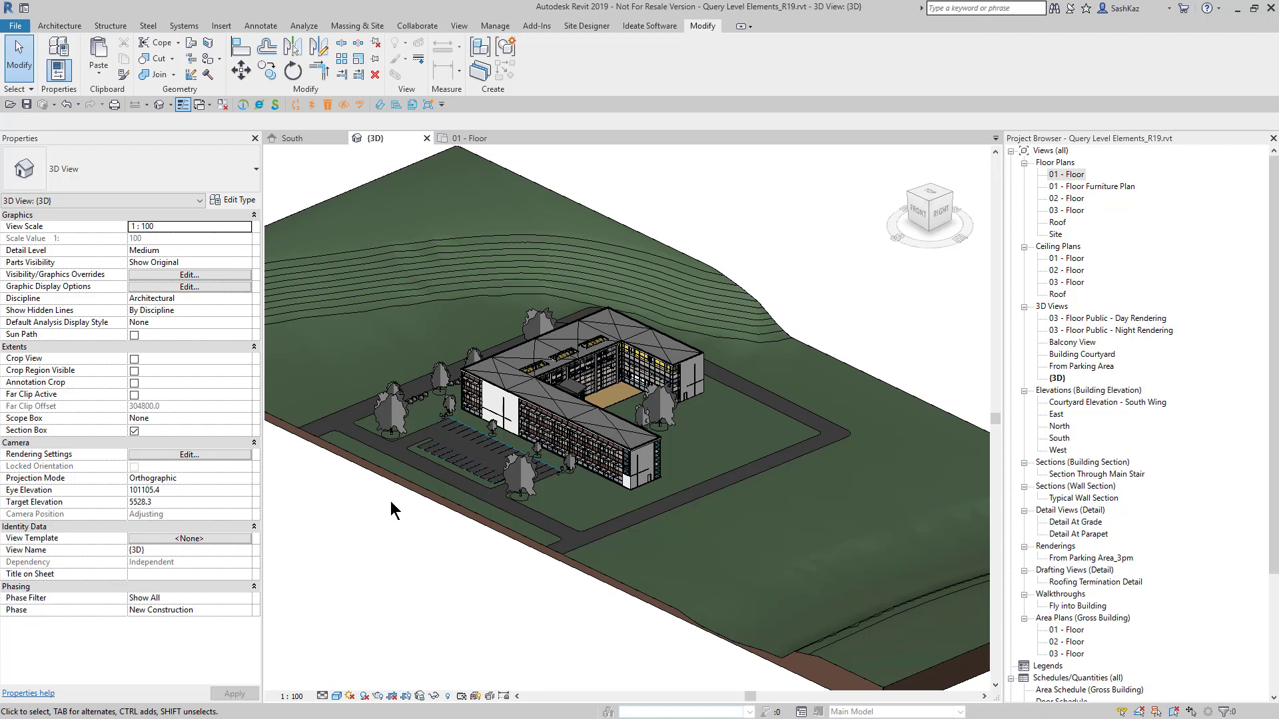
Examine the 01 - Floor and 01 - Bad Level lines in the South elevation.
click(290, 140)
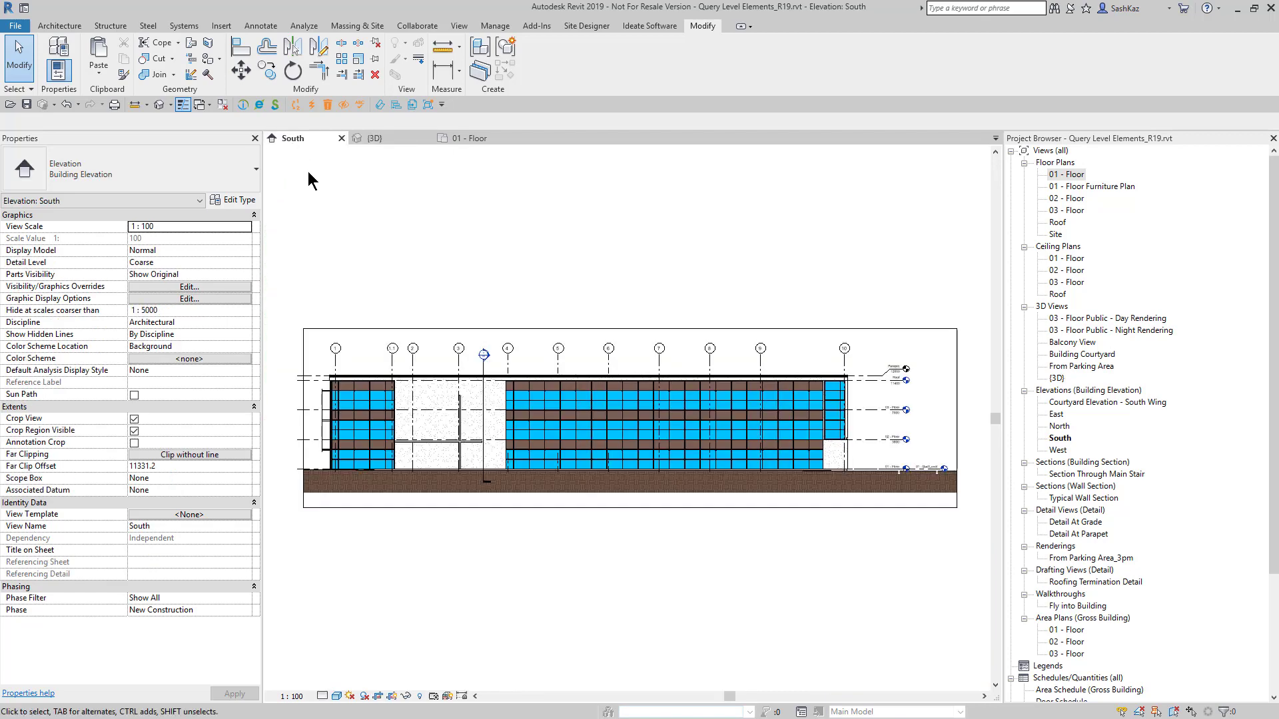
scroll(781, 494, up, 3)
middle_drag(780, 495, 443, 460)
scroll(549, 374, up, 4)
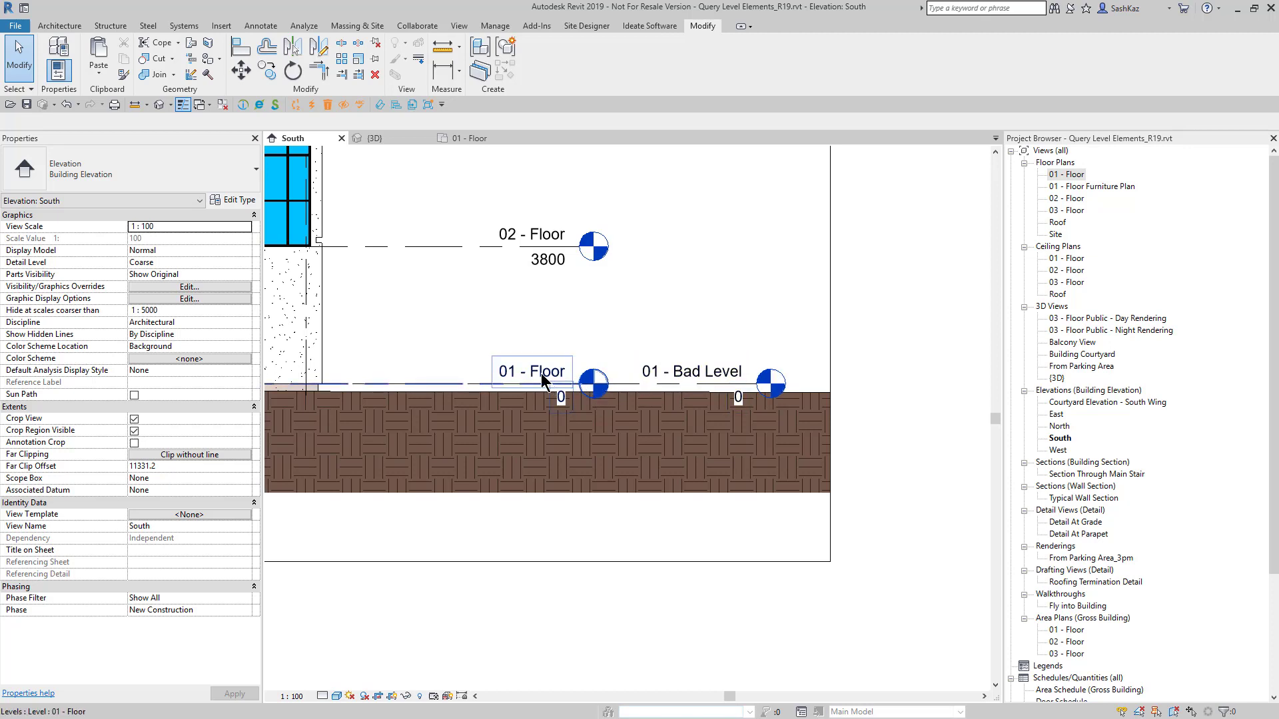
scroll(506, 363, down, 1)
scroll(466, 349, up, 1)
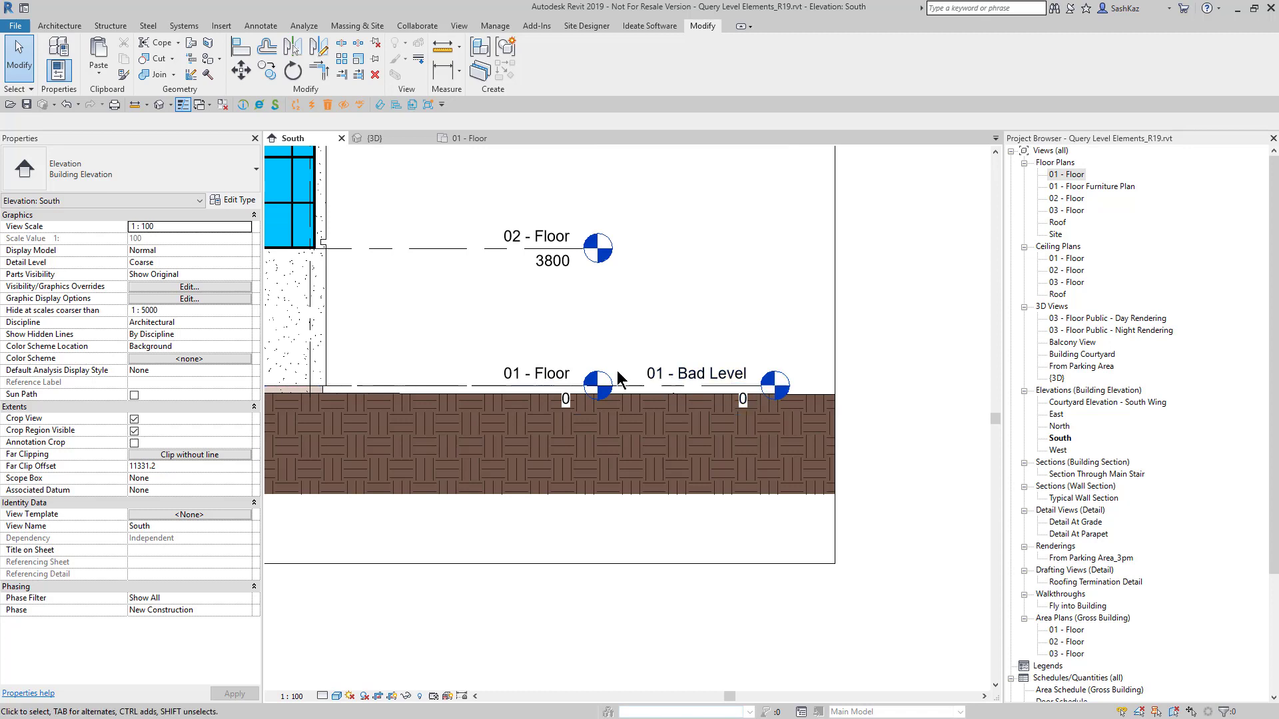
click(627, 391)
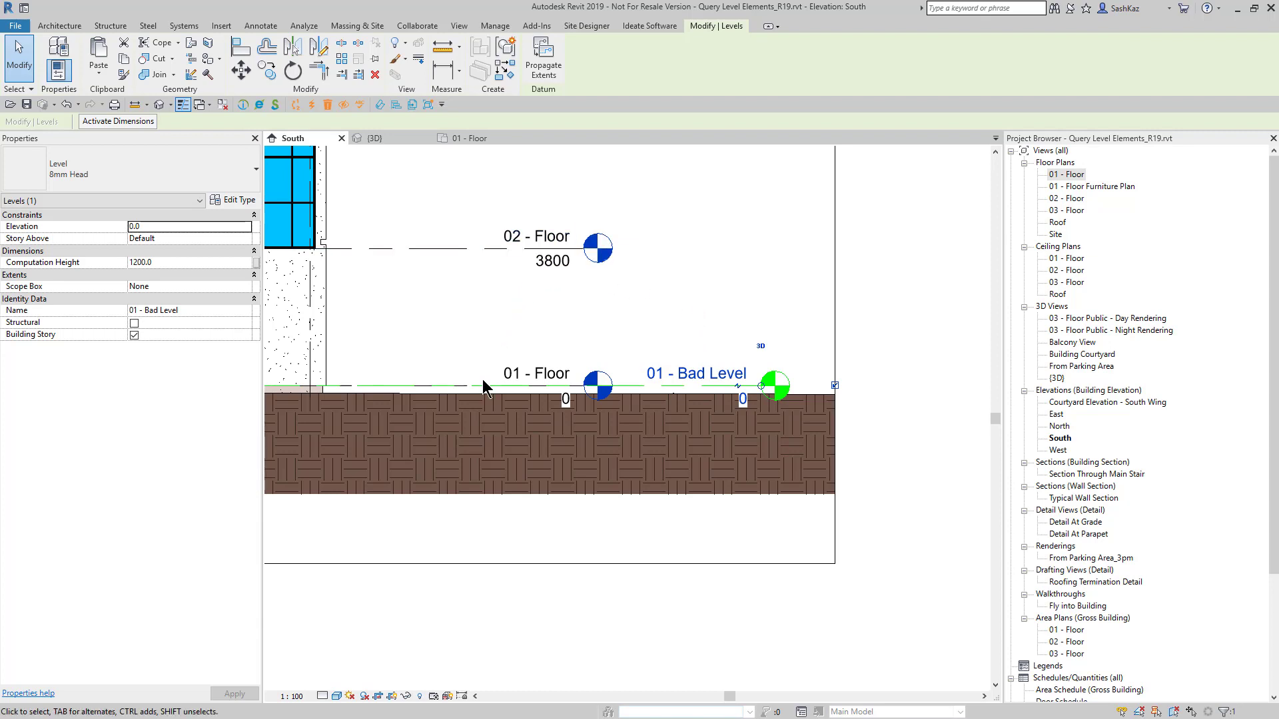
click(893, 271)
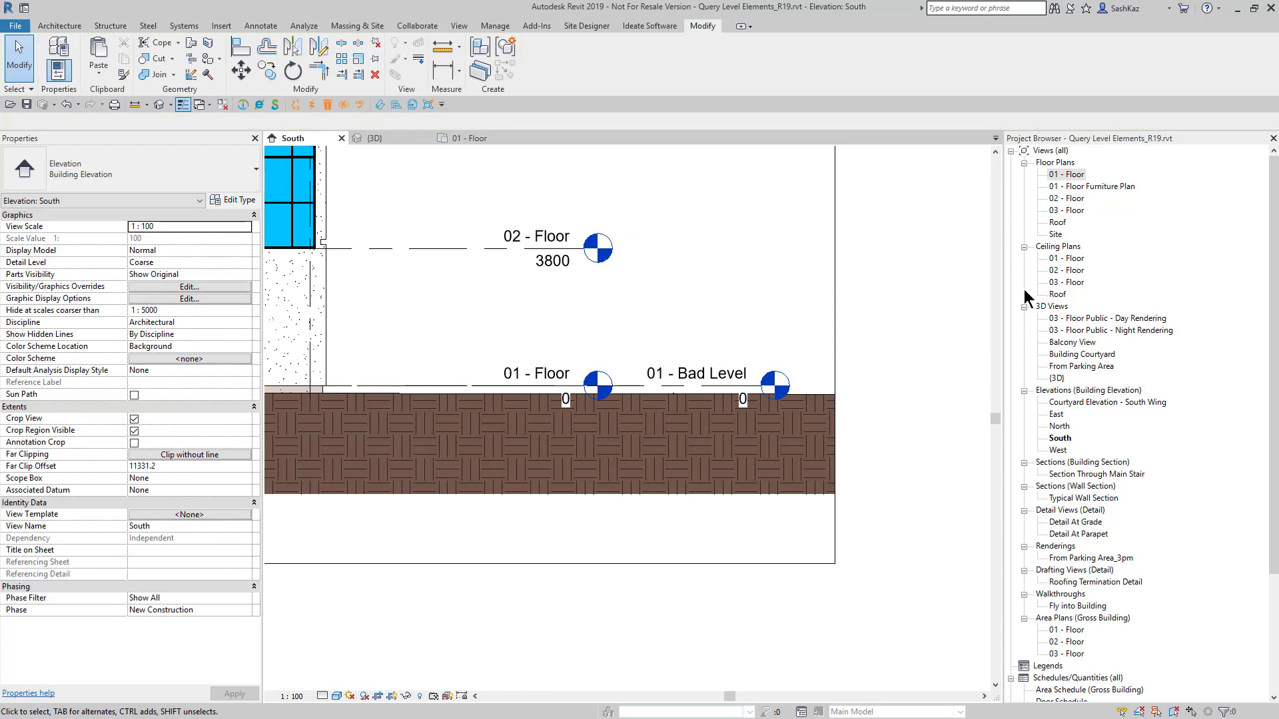
scroll(889, 306, down, 2)
scroll(869, 365, up, 1)
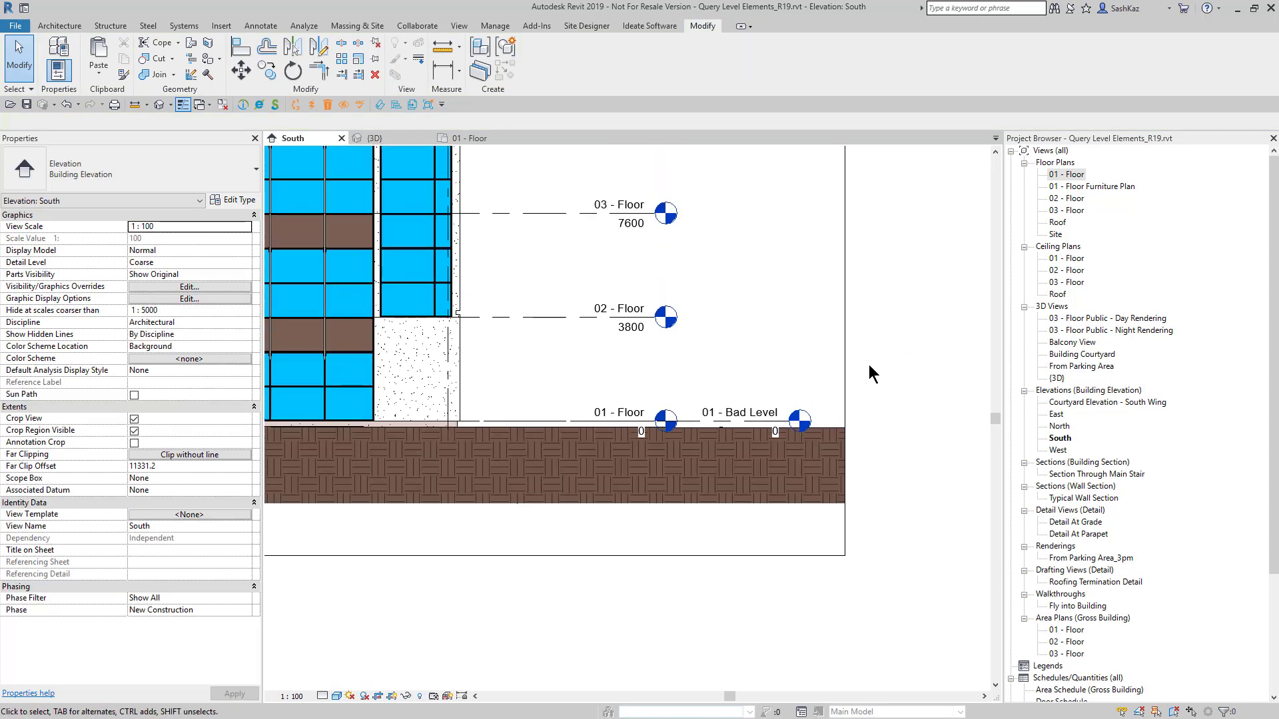
Open the 01 - Floor plan from its South elevation level comparison and check the plan's associated level.
double_click(1056, 175)
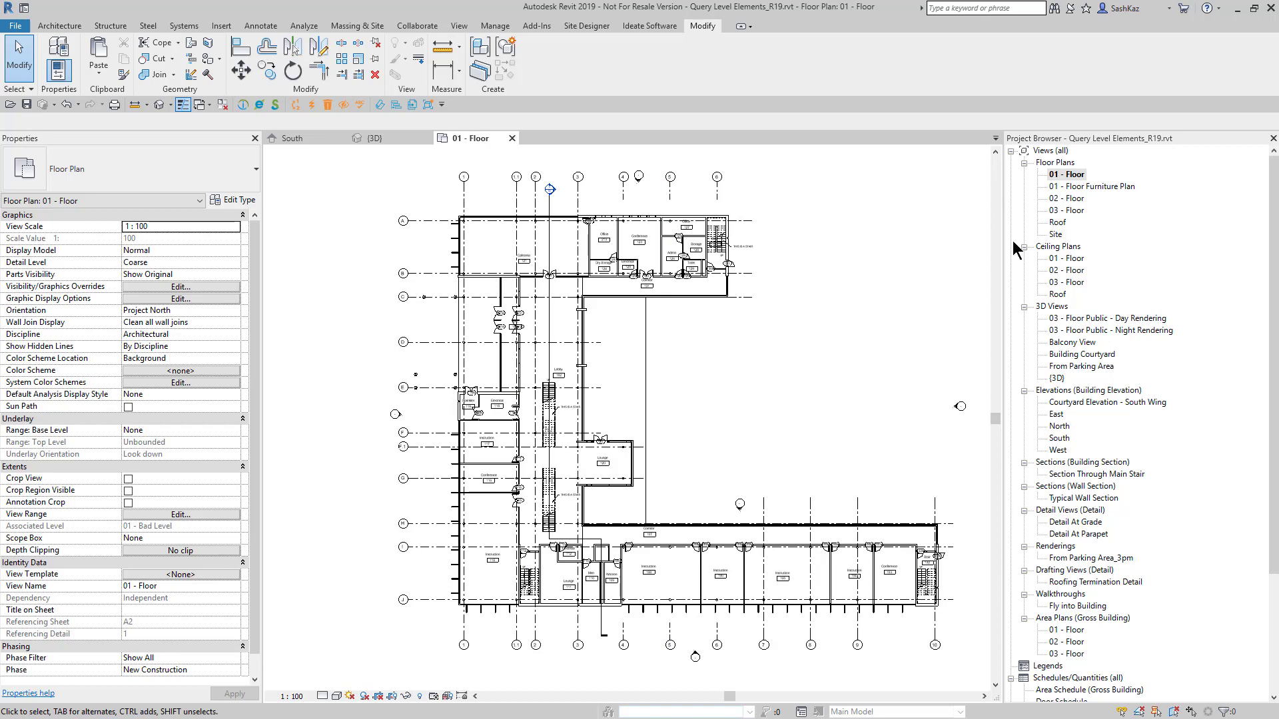
click(292, 138)
scroll(616, 426, up, 4)
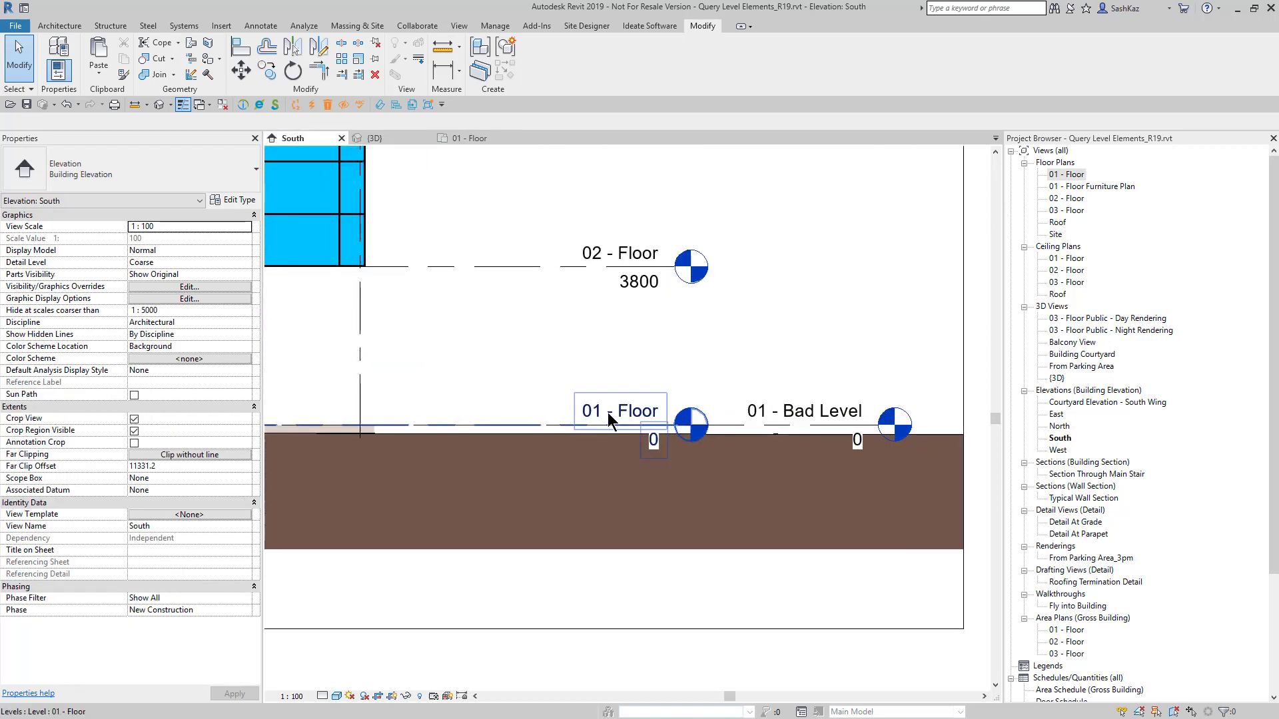
double_click(1073, 175)
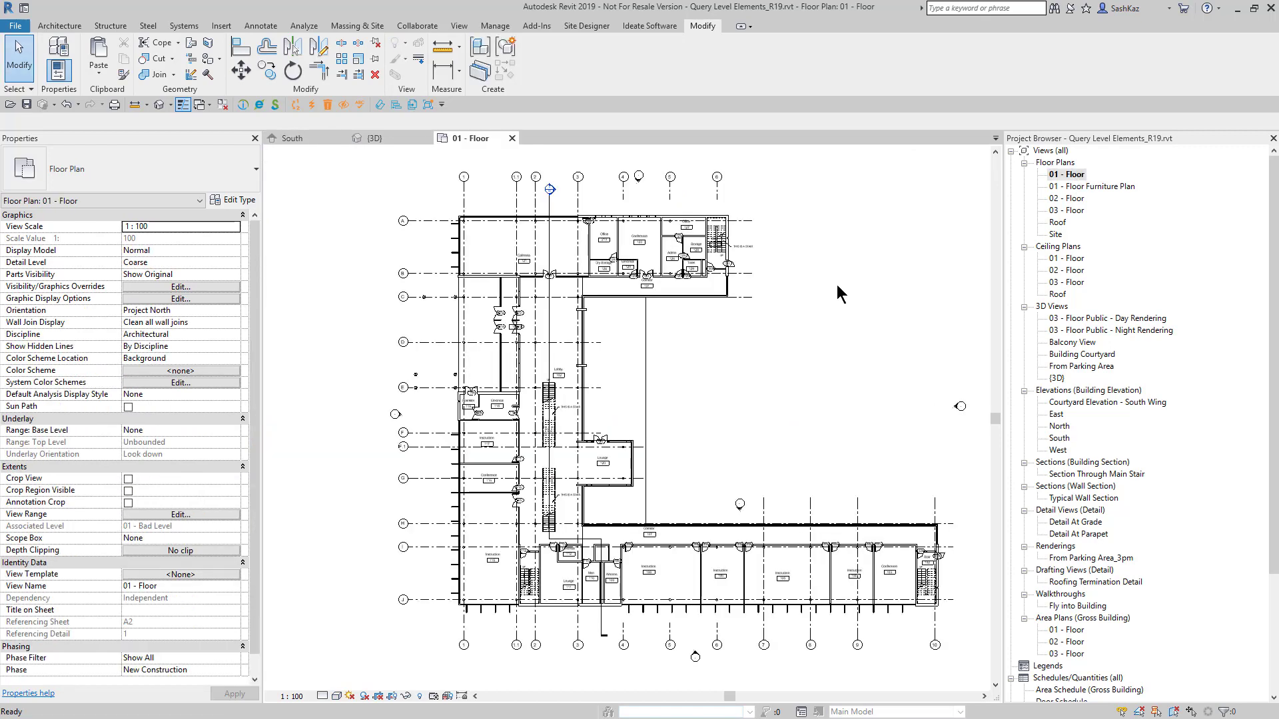
click(150, 528)
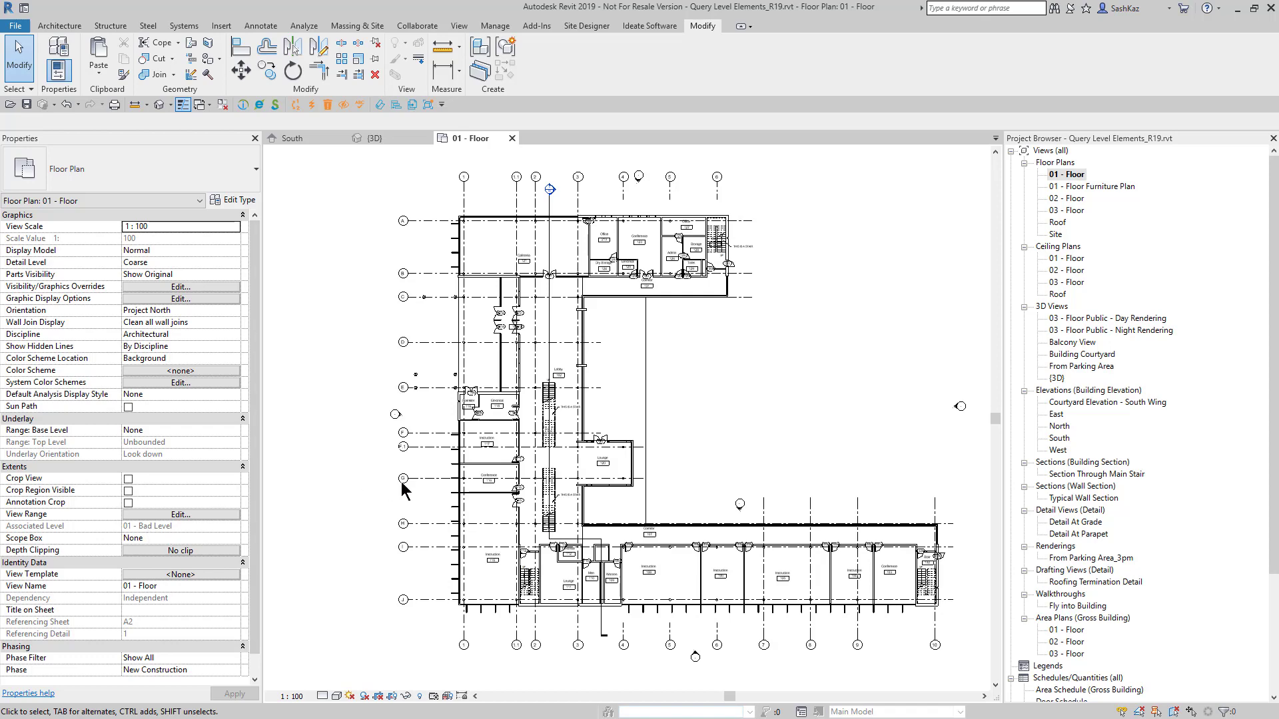
Inspect the room tags, door tags and text notes in the 01 - Floor plan, and recheck its associated level.
scroll(732, 253, up, 5)
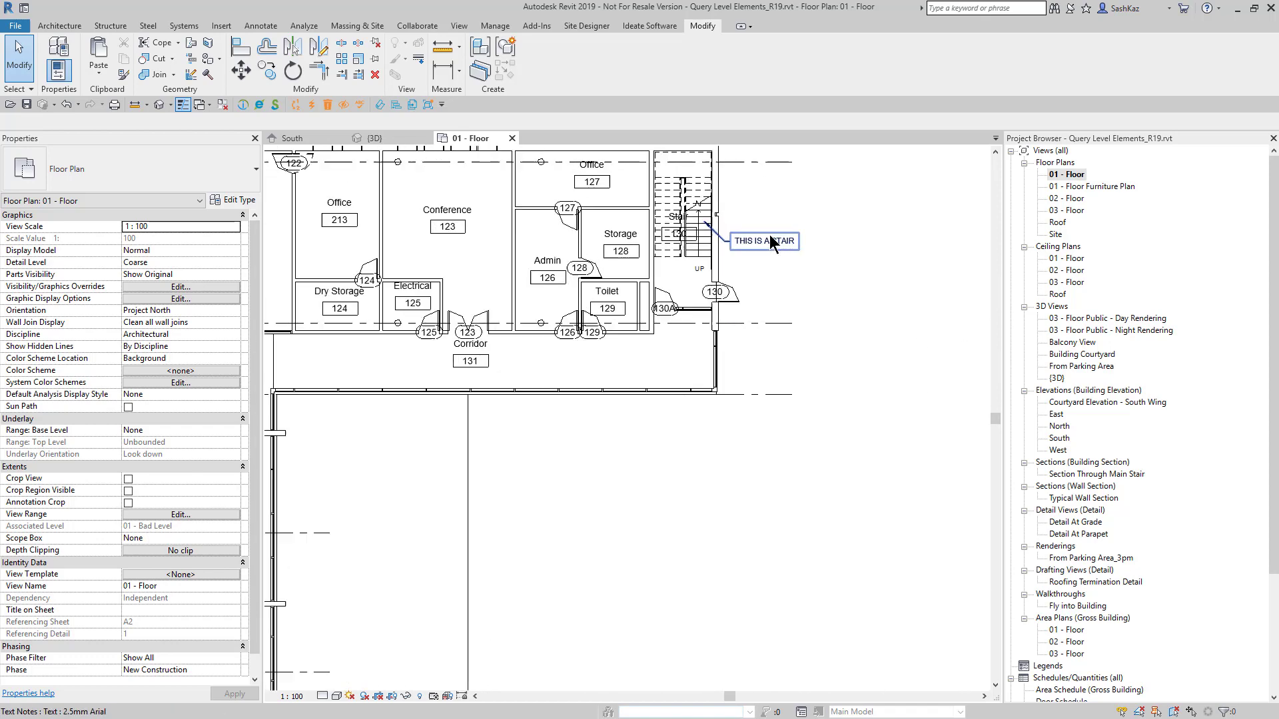
scroll(681, 310, down, 3)
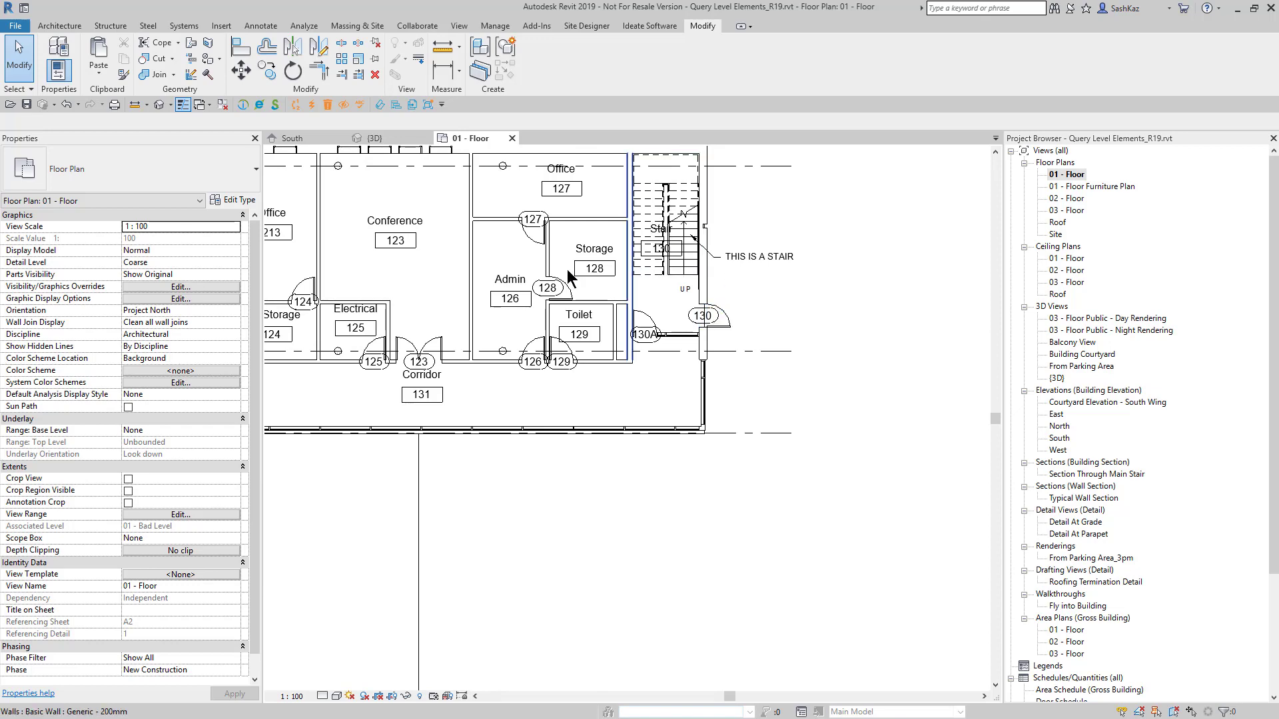
scroll(710, 445, down, 1)
middle_drag(710, 445, 762, 365)
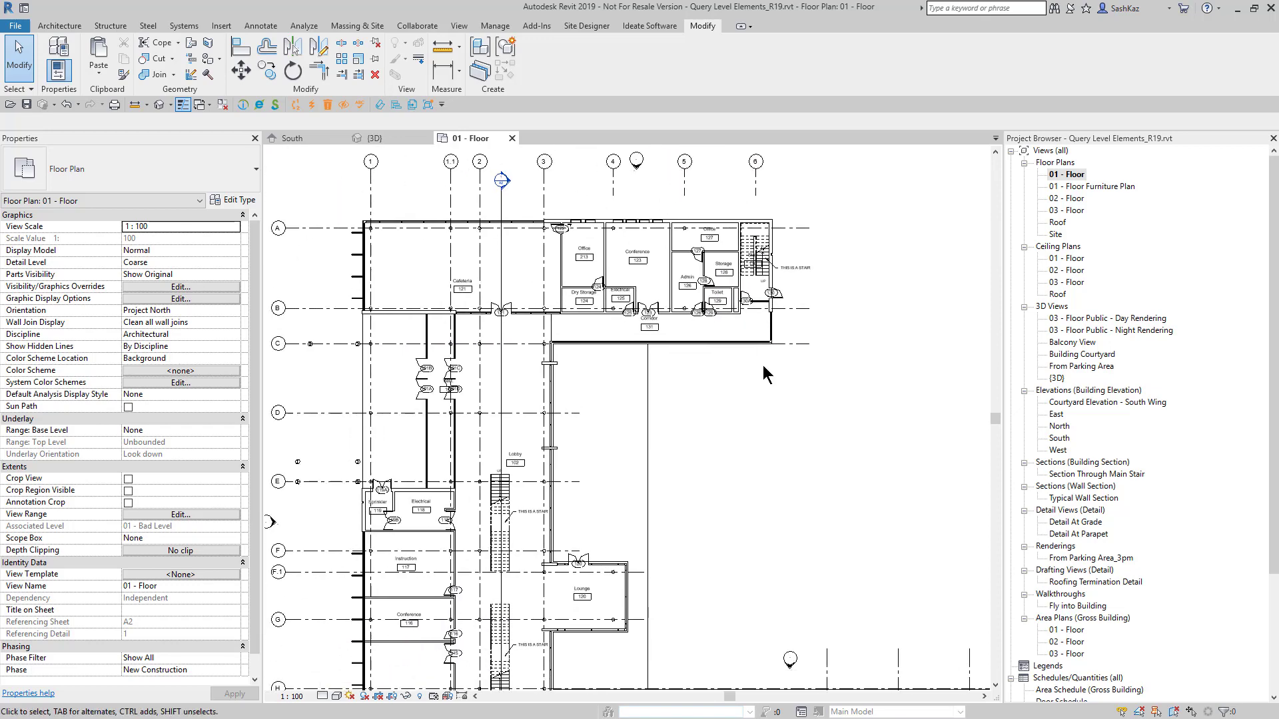
scroll(759, 379, down, 2)
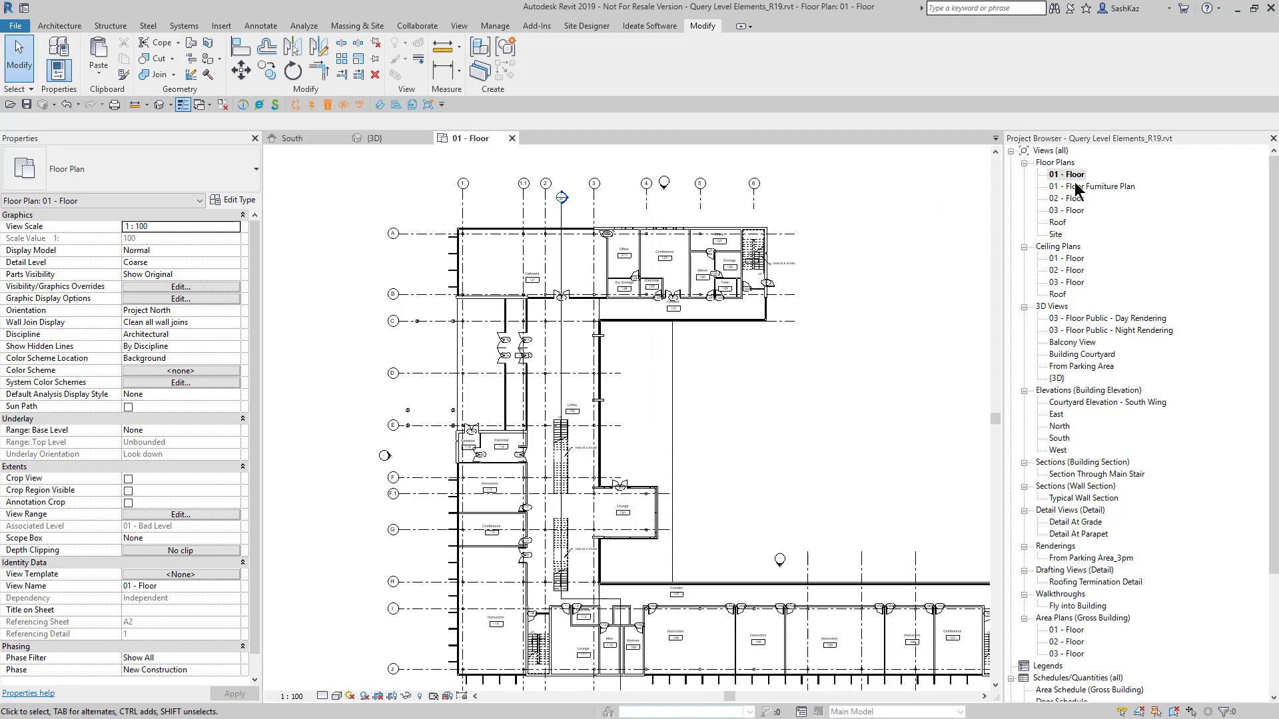
click(154, 533)
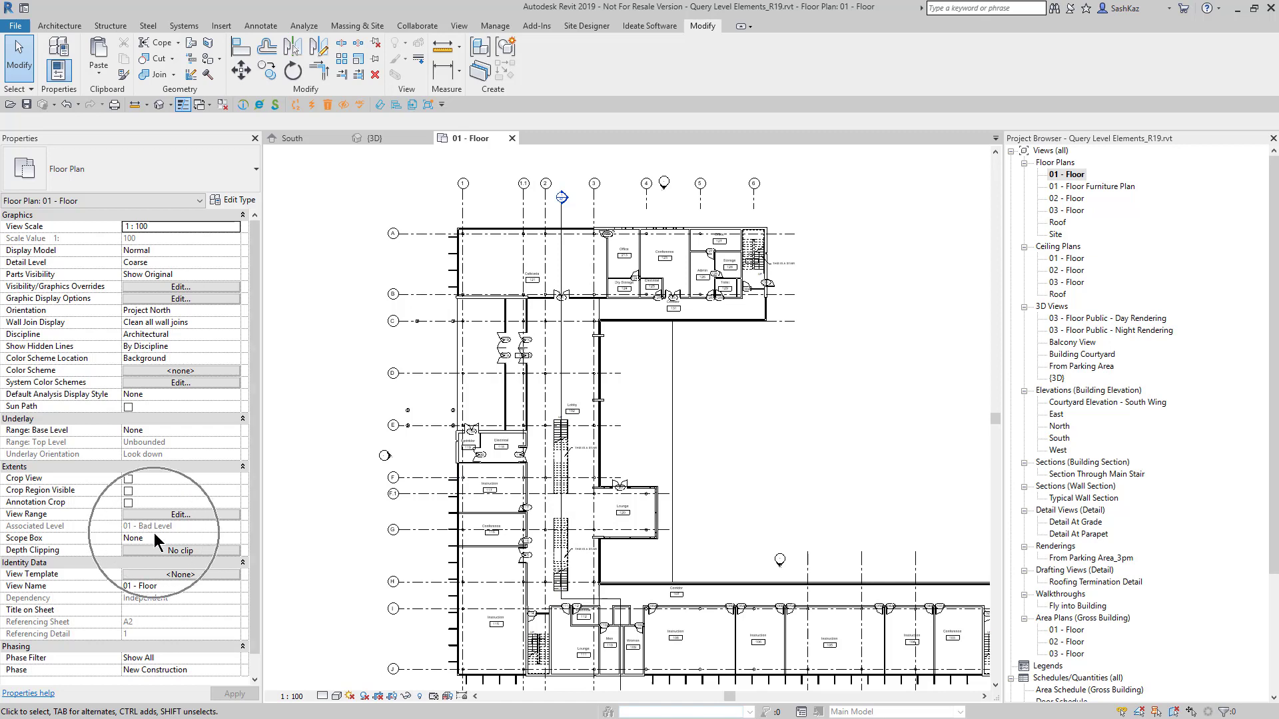
Start Ideate ViewCreator with Plans To Levels and choose the 01 - Floor and 01 - Floor Furniture Plan views on 01 - Bad Level for copying.
click(649, 25)
click(356, 72)
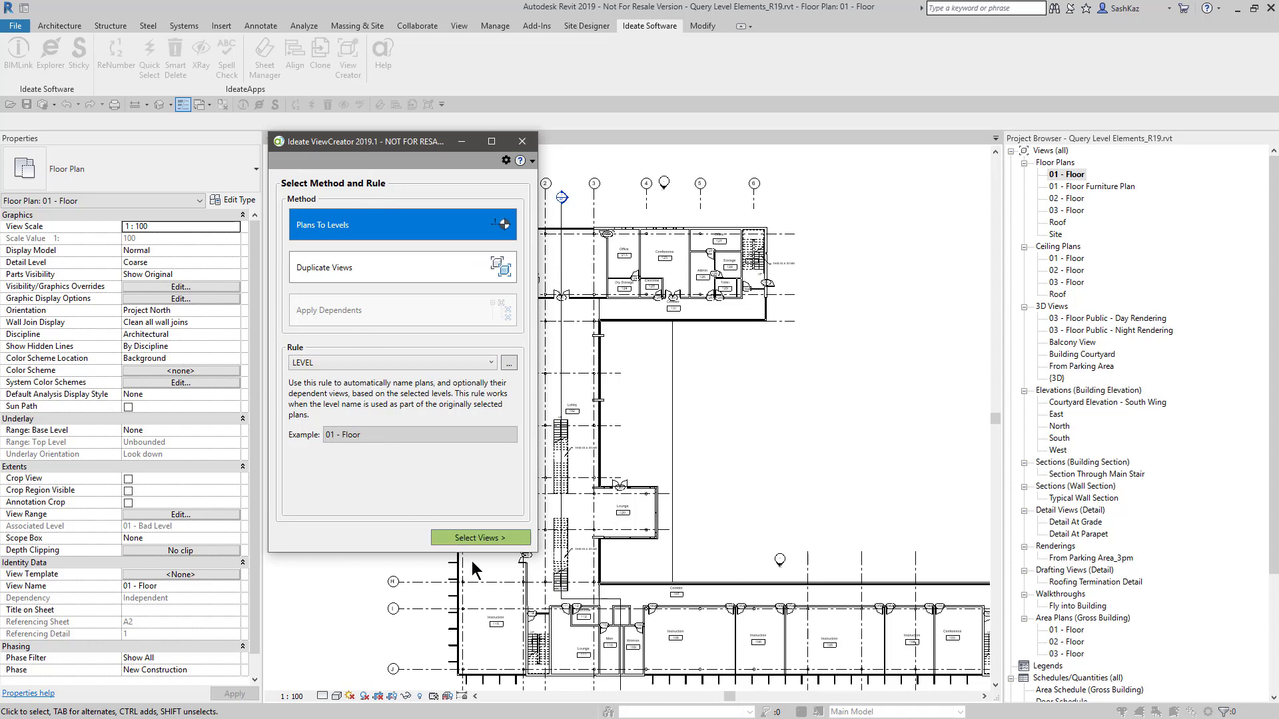
click(473, 538)
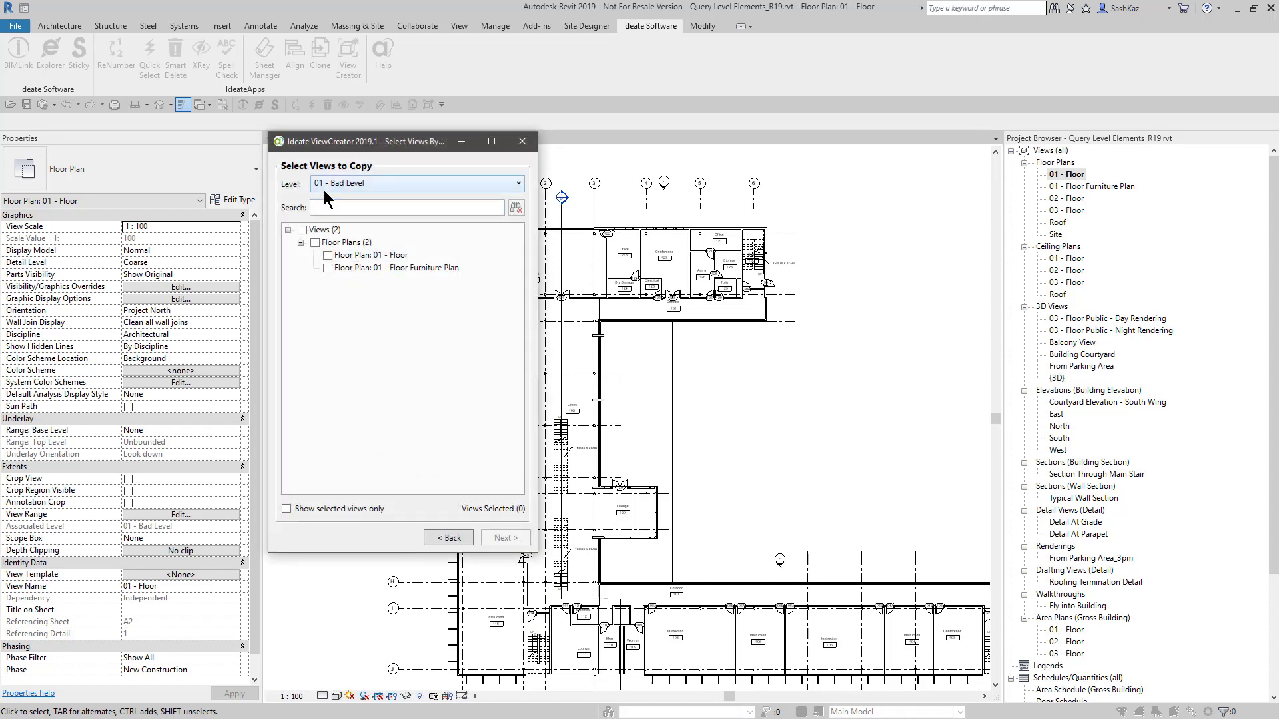
click(328, 256)
click(328, 268)
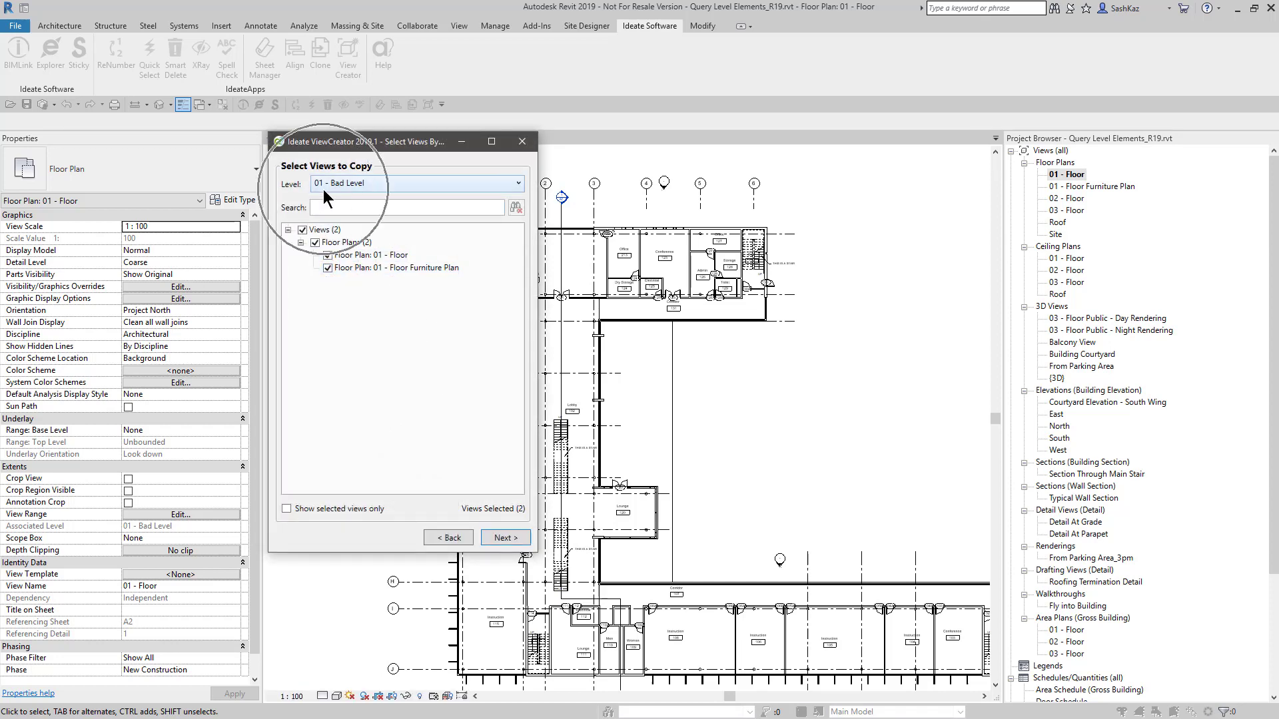
click(494, 540)
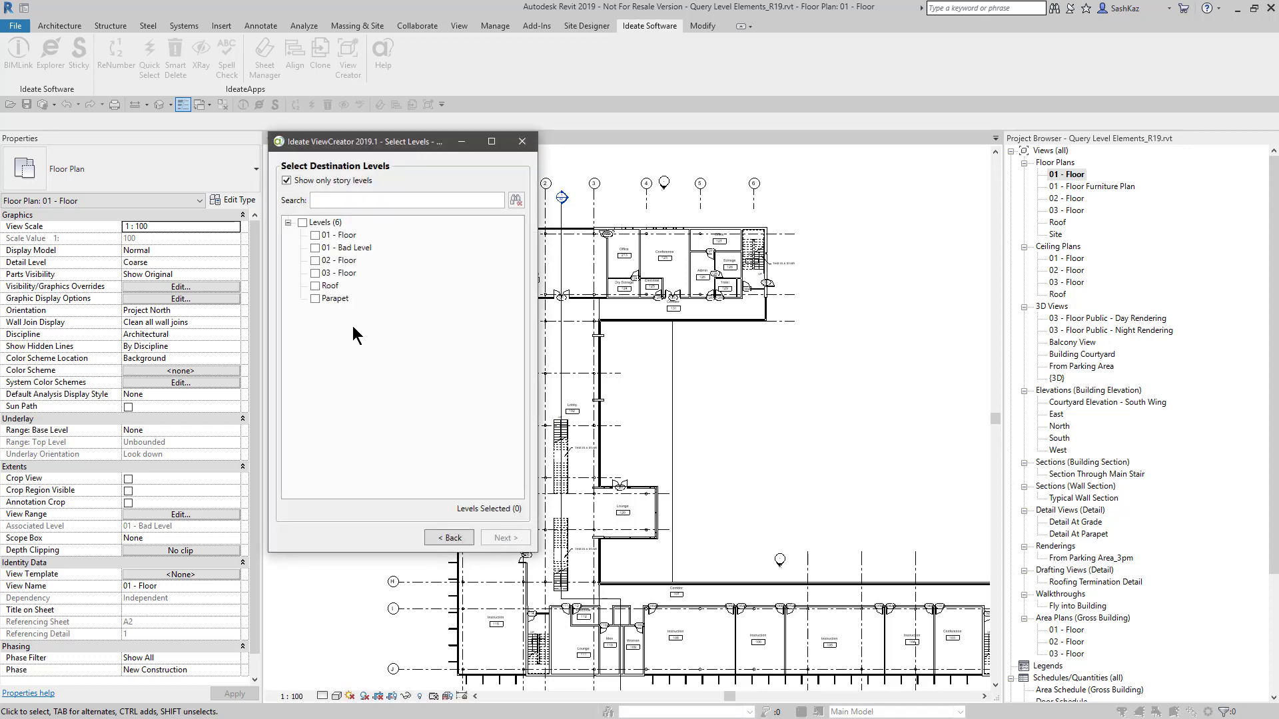
Create copies of the two chosen plan views on destination level 01 - Floor with the name suffix "-New".
click(316, 236)
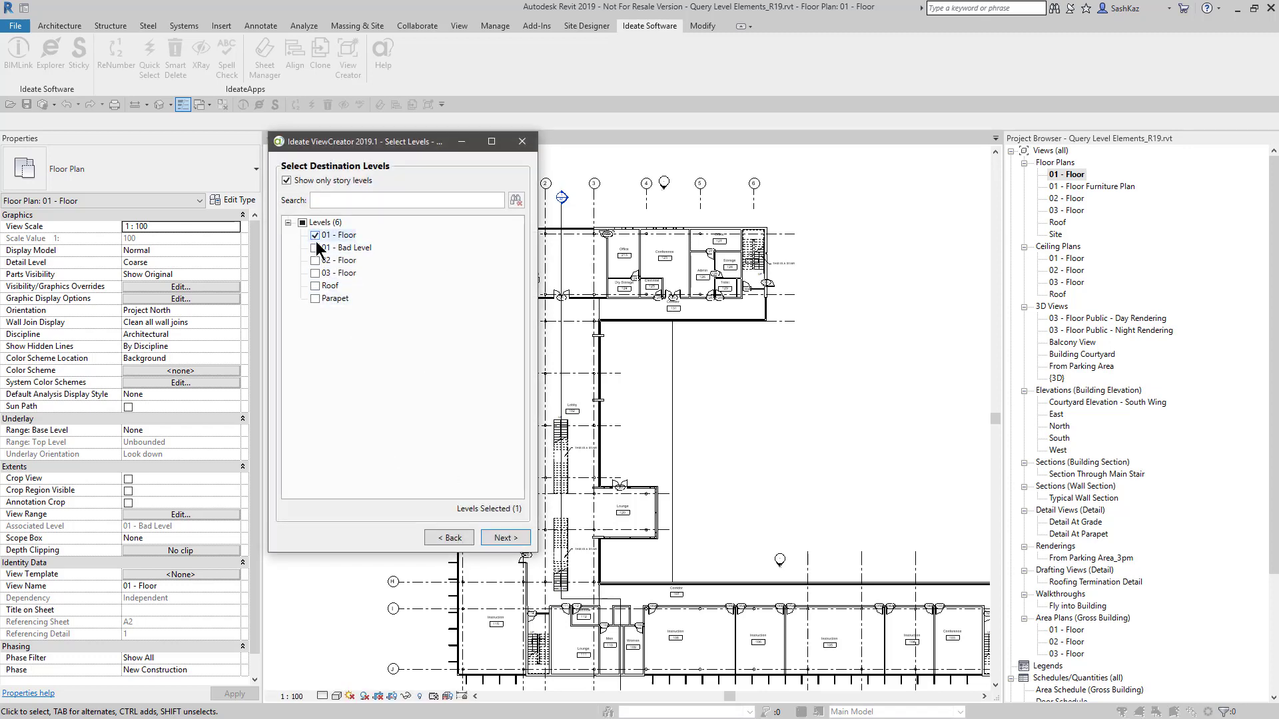
click(501, 539)
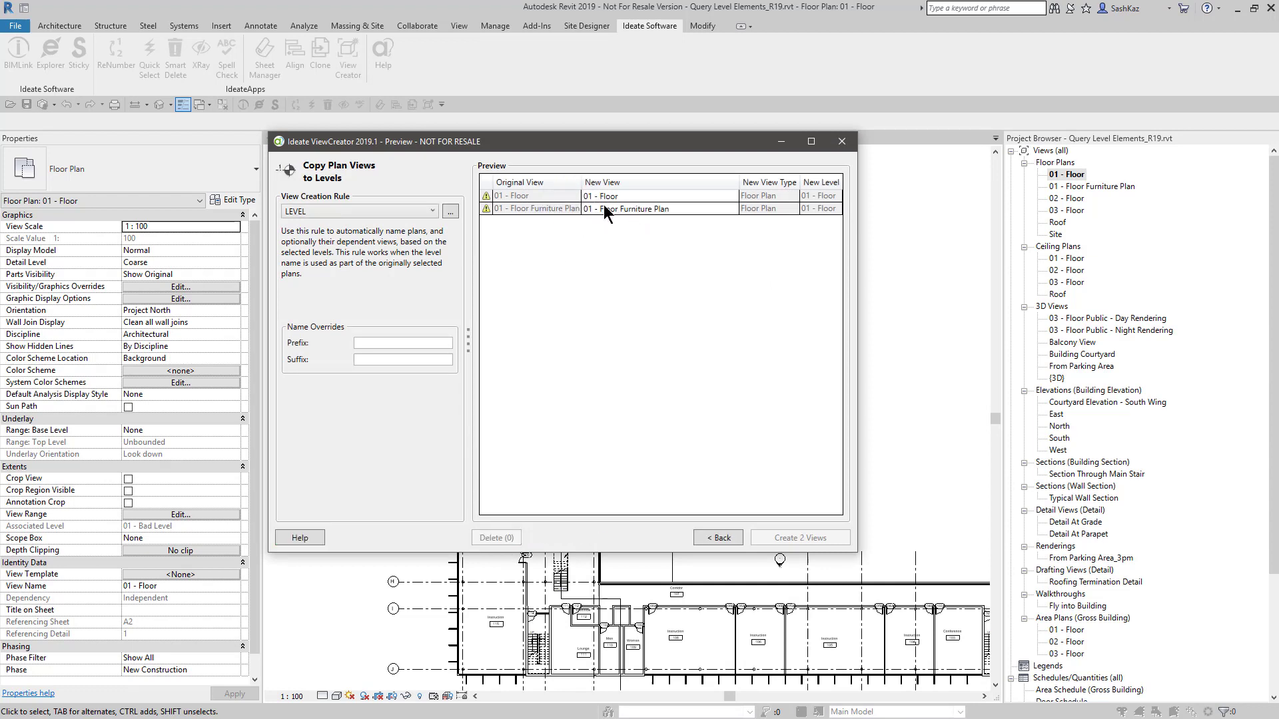
click(376, 359)
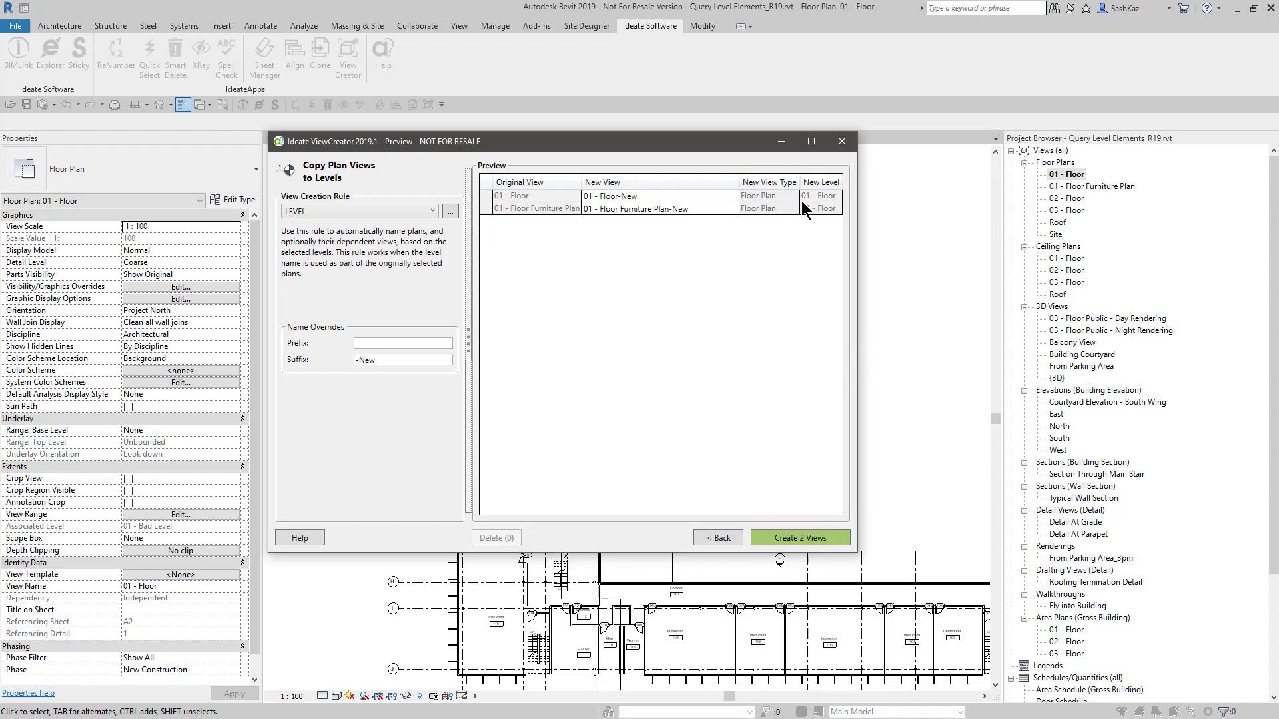
click(801, 534)
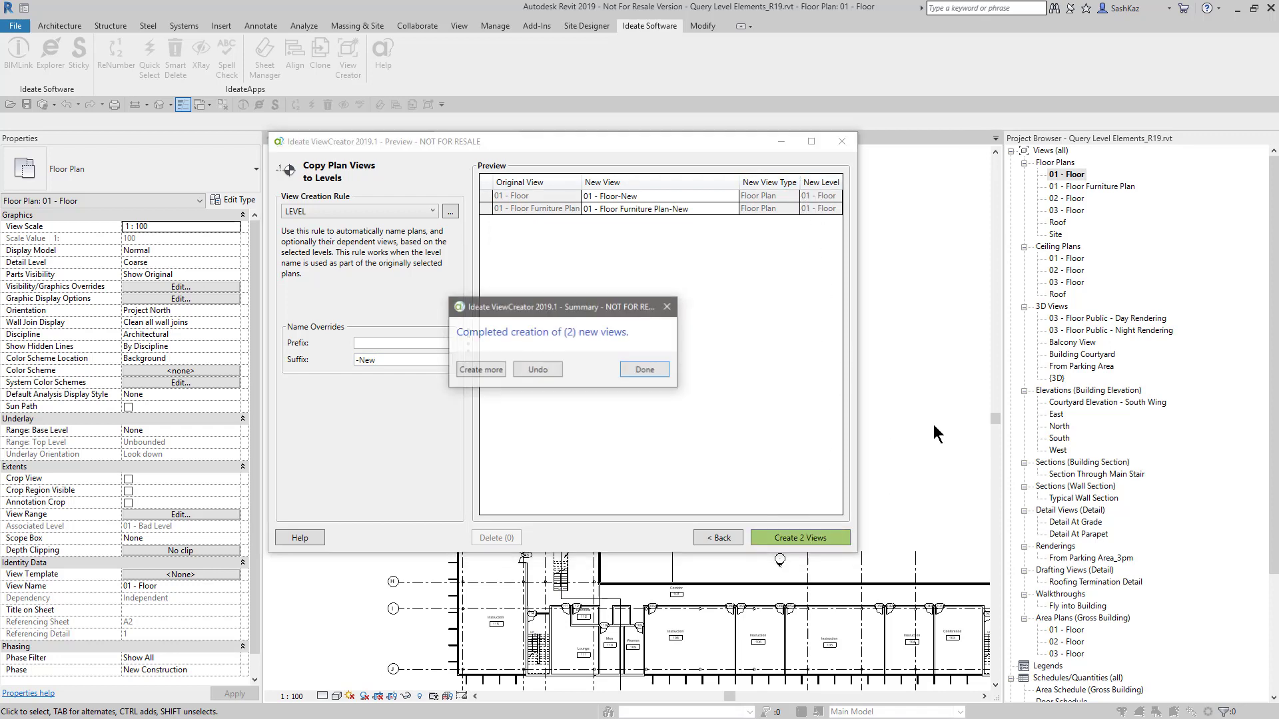
click(664, 372)
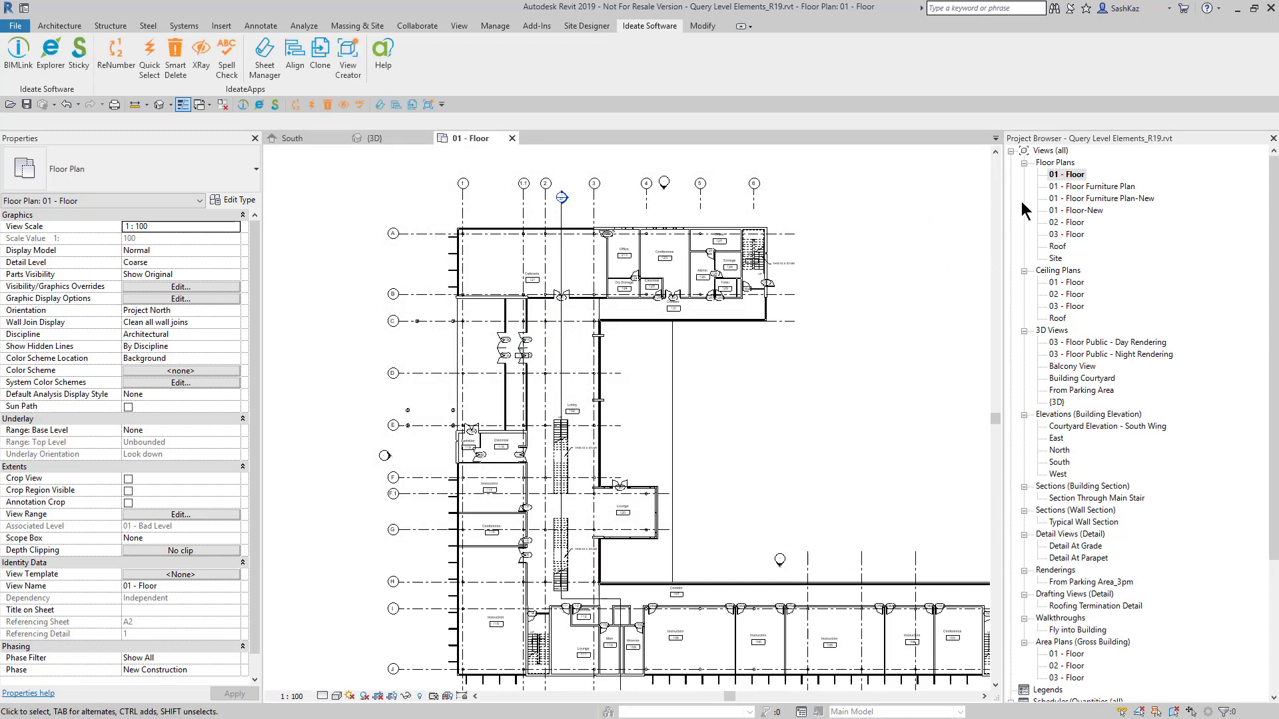
Check the associated level of the 01 - Floor-New plan and compare its contents with the original 01 - Floor plan.
click(1104, 200)
double_click(1092, 210)
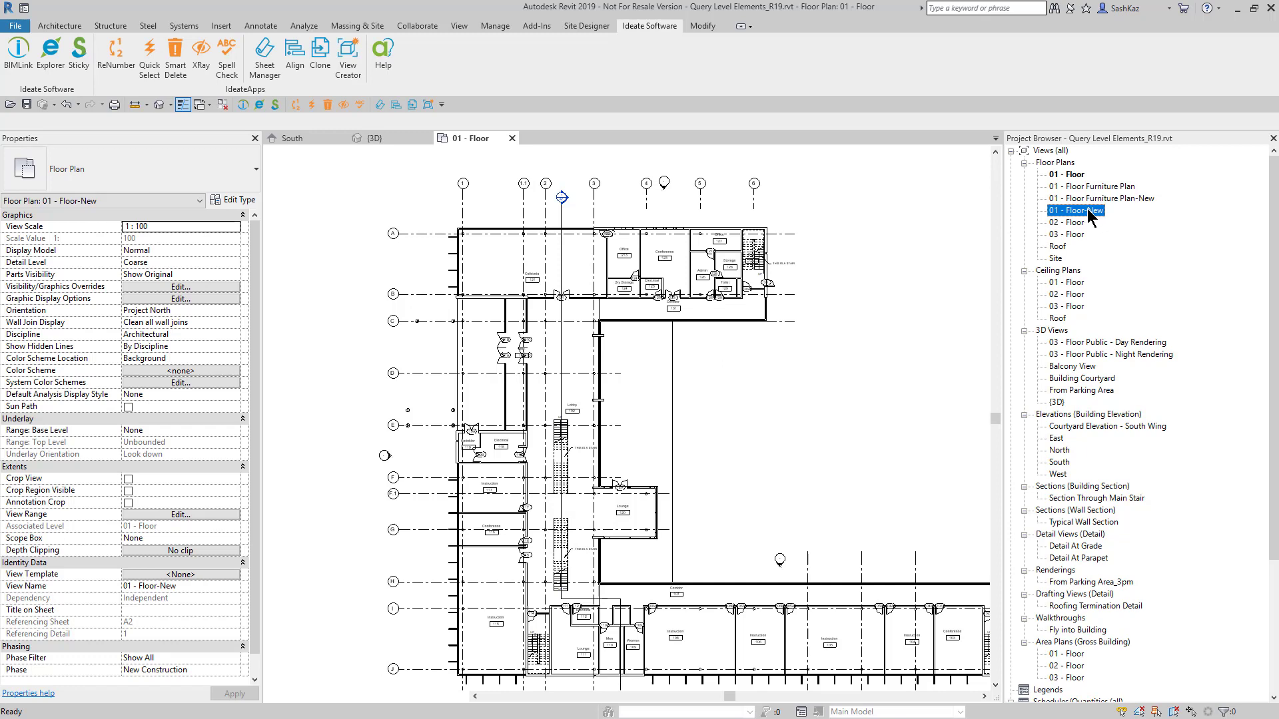
click(162, 538)
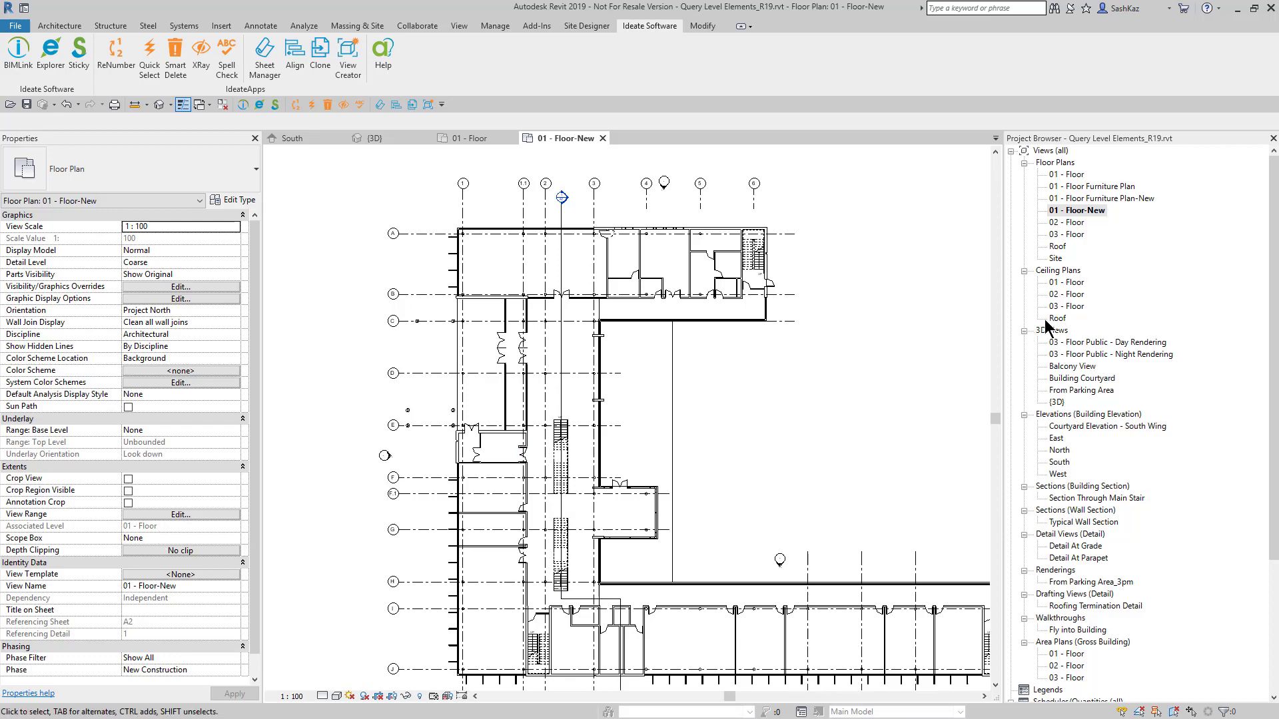
double_click(1072, 176)
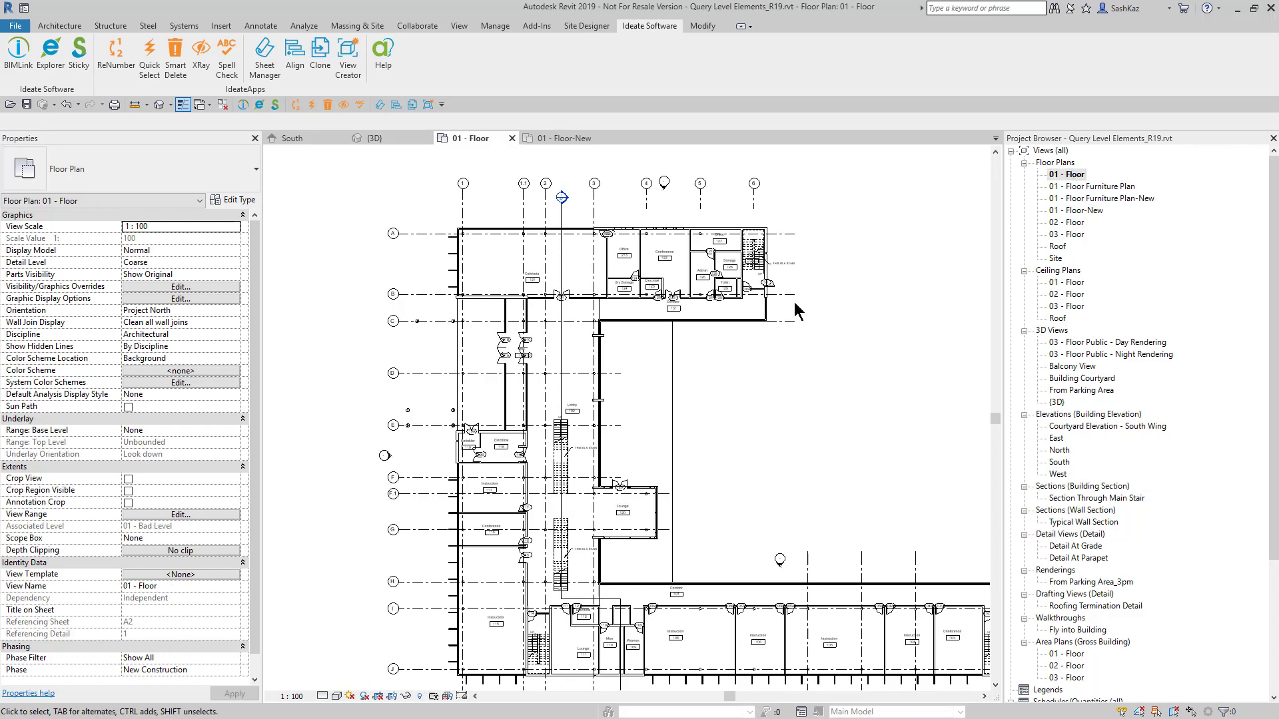
scroll(793, 312, down, 1)
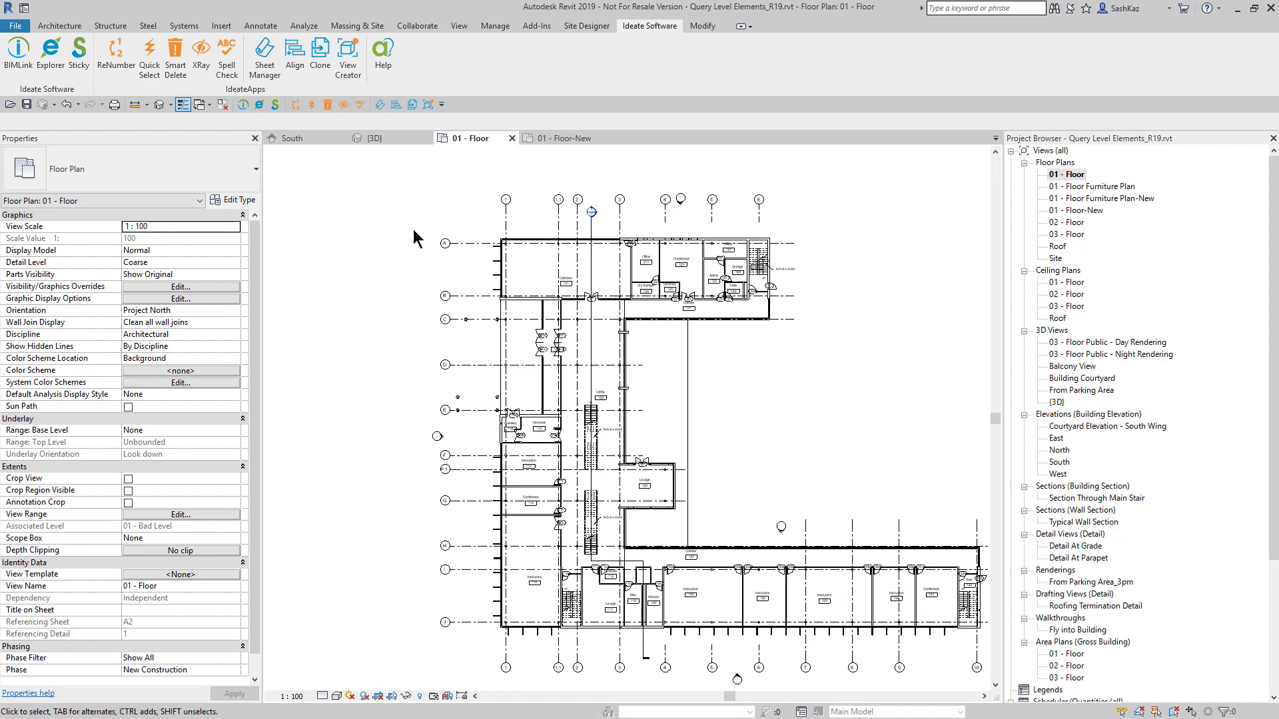
Open Ideate Explorer, move it clear of the plan, and display only the active view's elements sorted by Level.
click(52, 60)
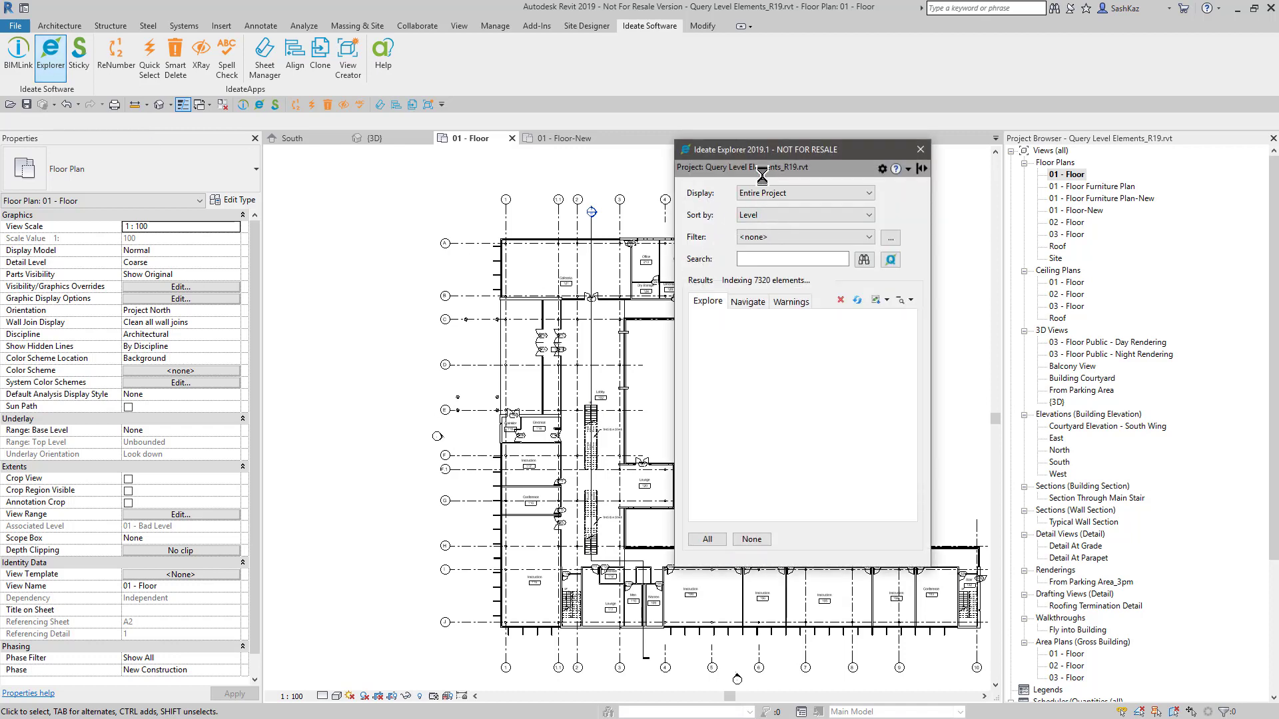
drag(784, 149, 975, 123)
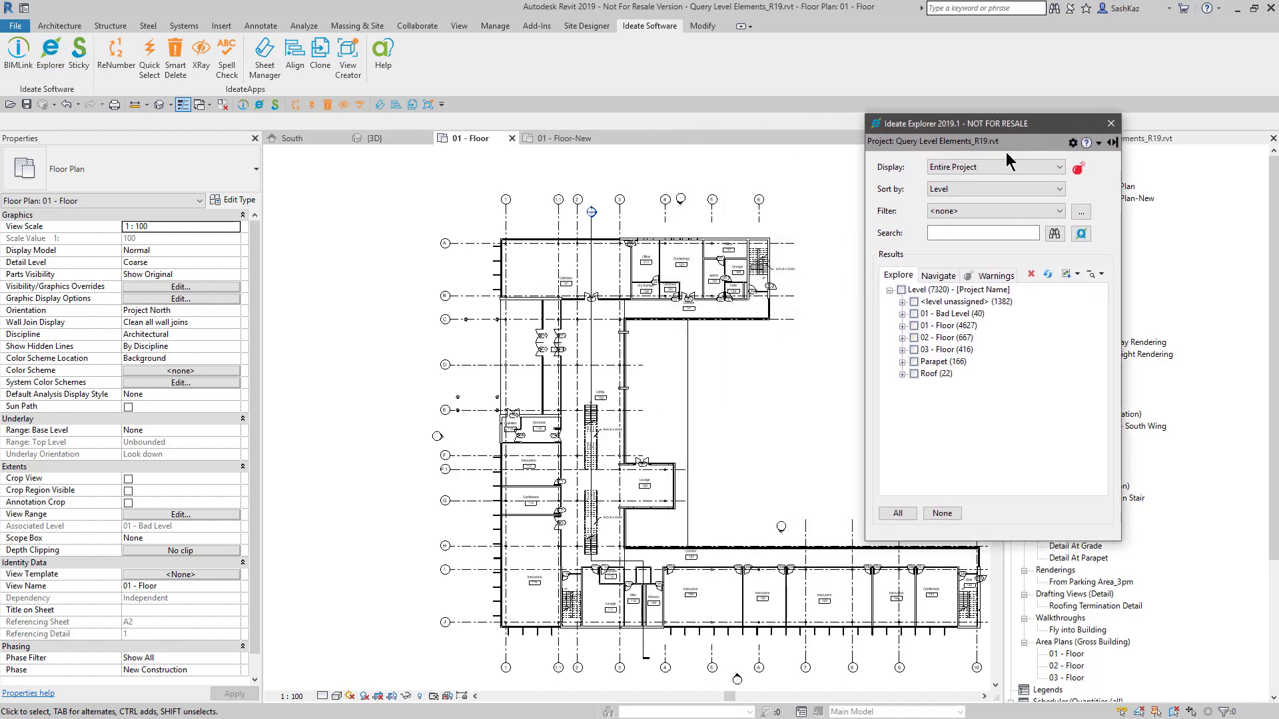
click(953, 167)
click(949, 195)
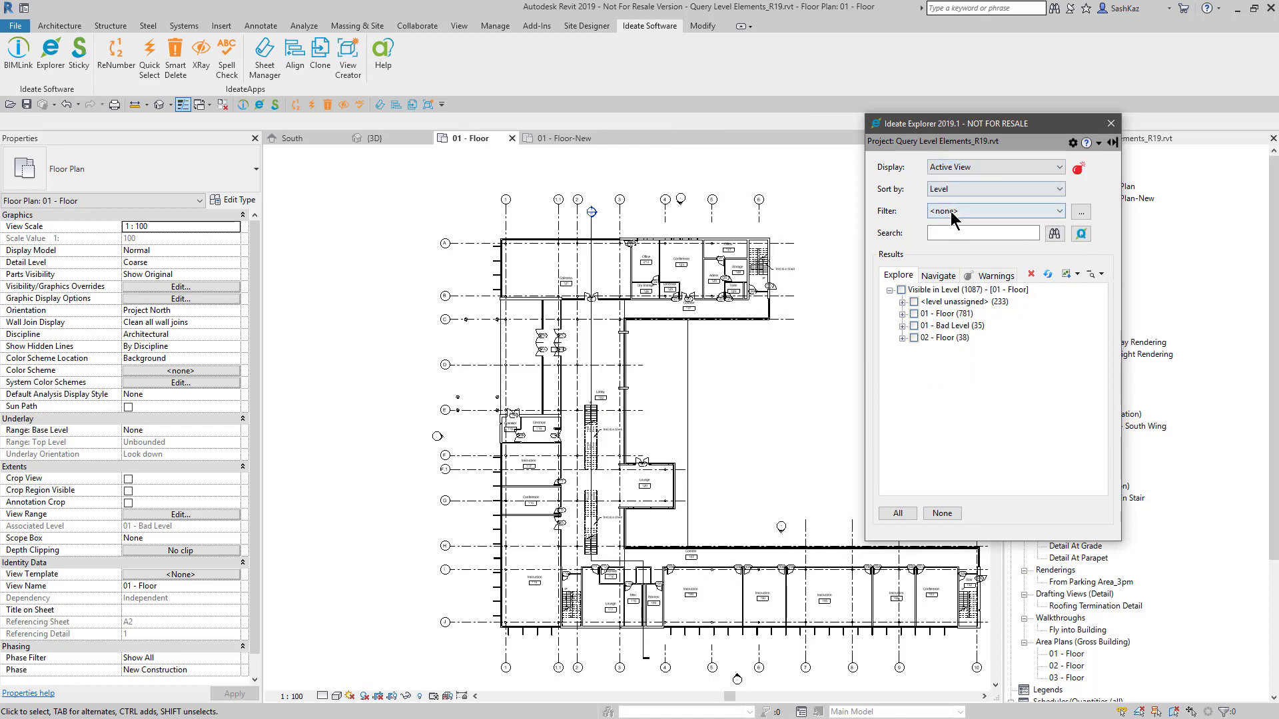
click(954, 193)
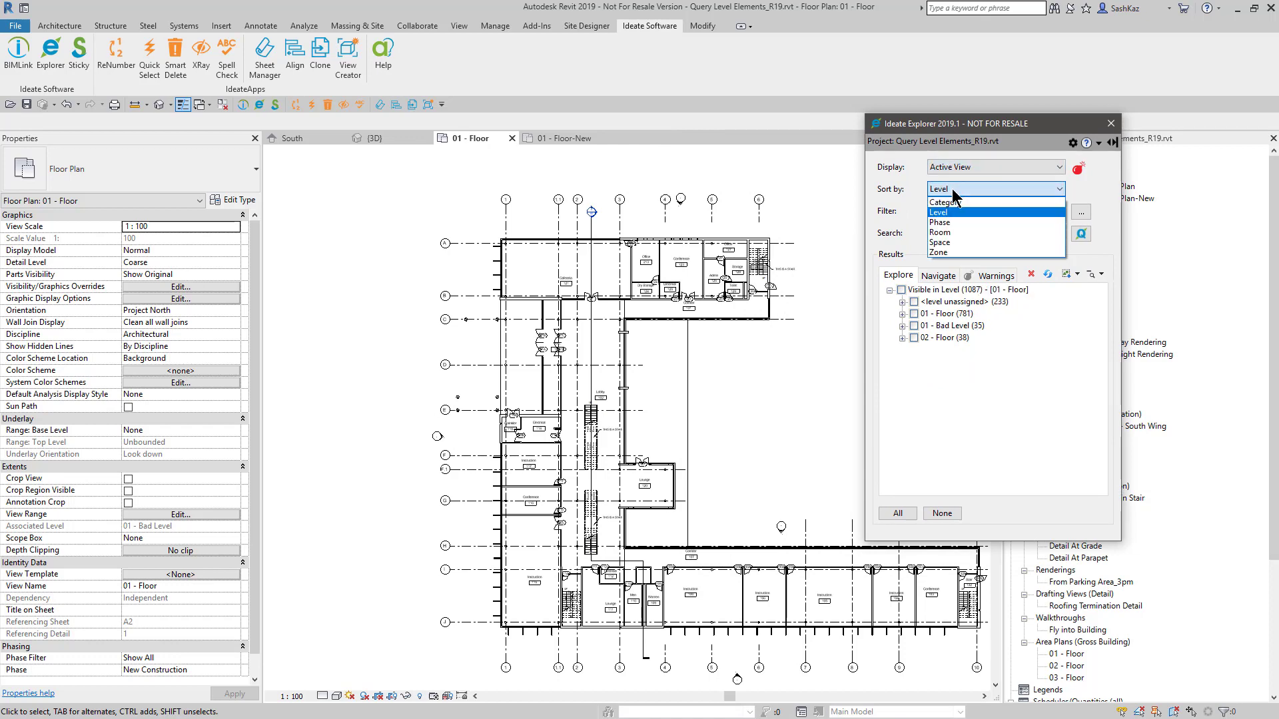
click(955, 193)
click(955, 193)
click(957, 193)
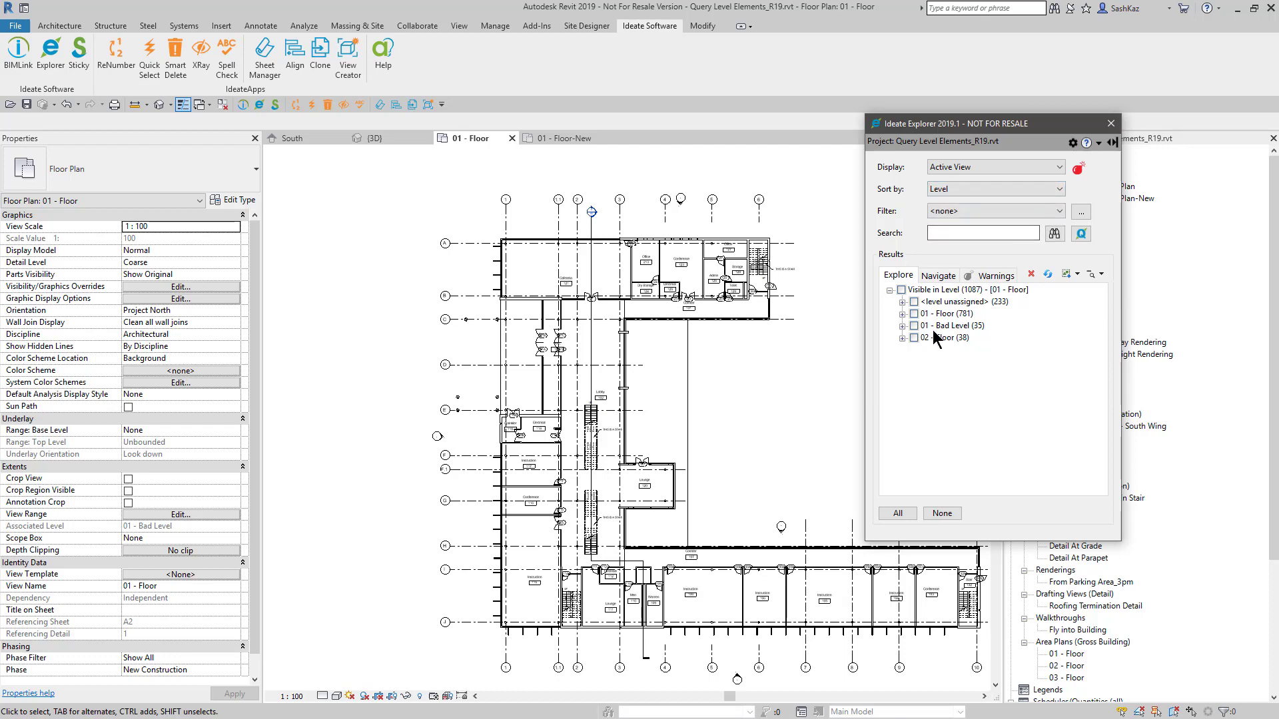
click(946, 193)
click(945, 195)
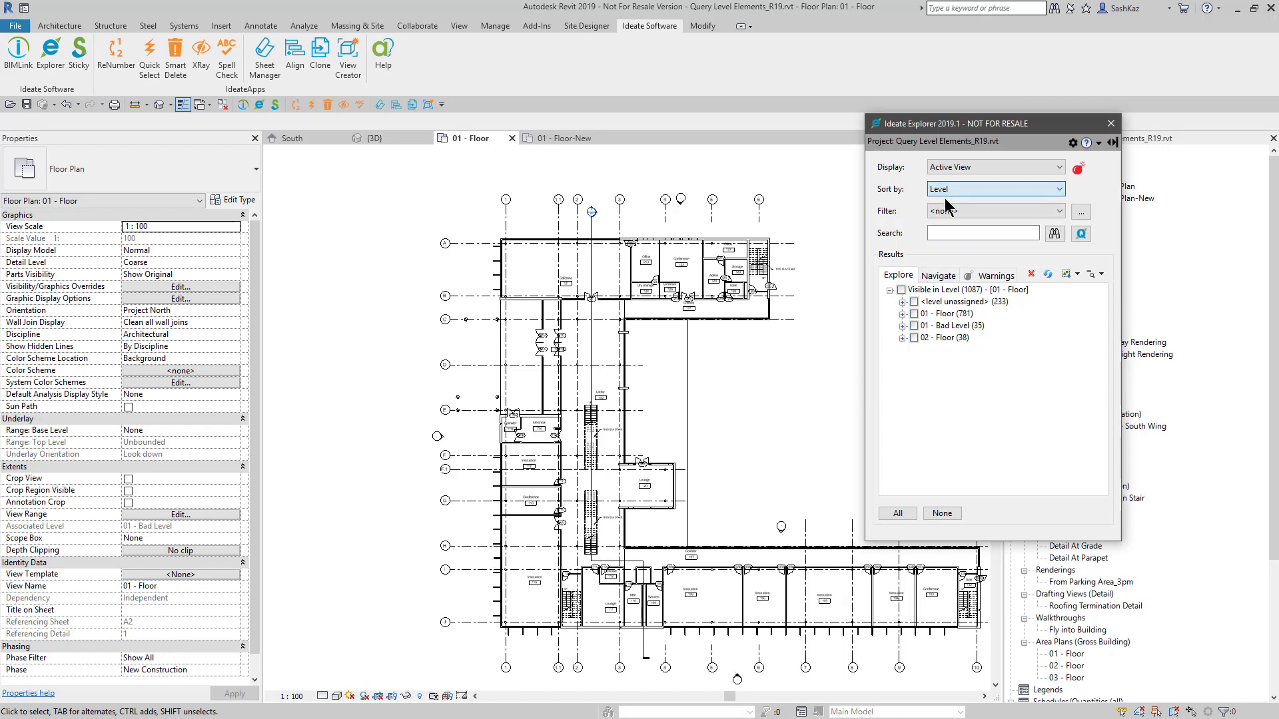
Filter the element list to <Annotation> and widen the display to the entire project.
click(943, 218)
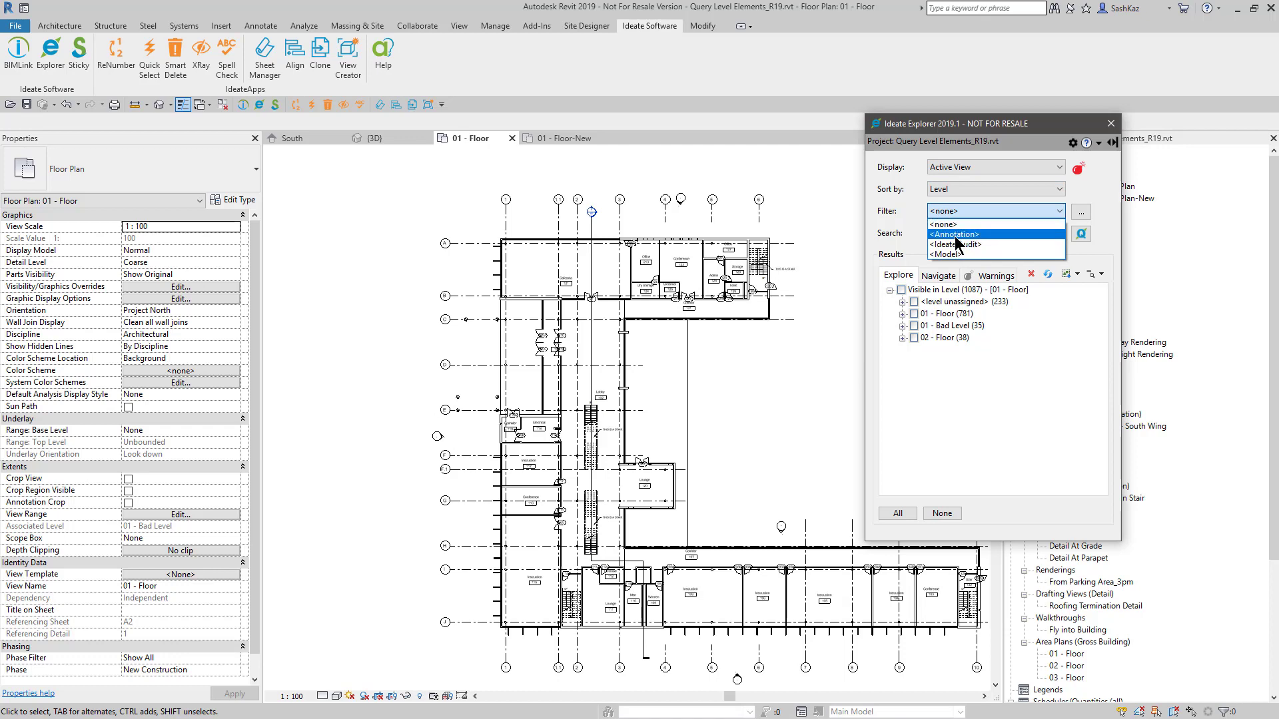
click(956, 239)
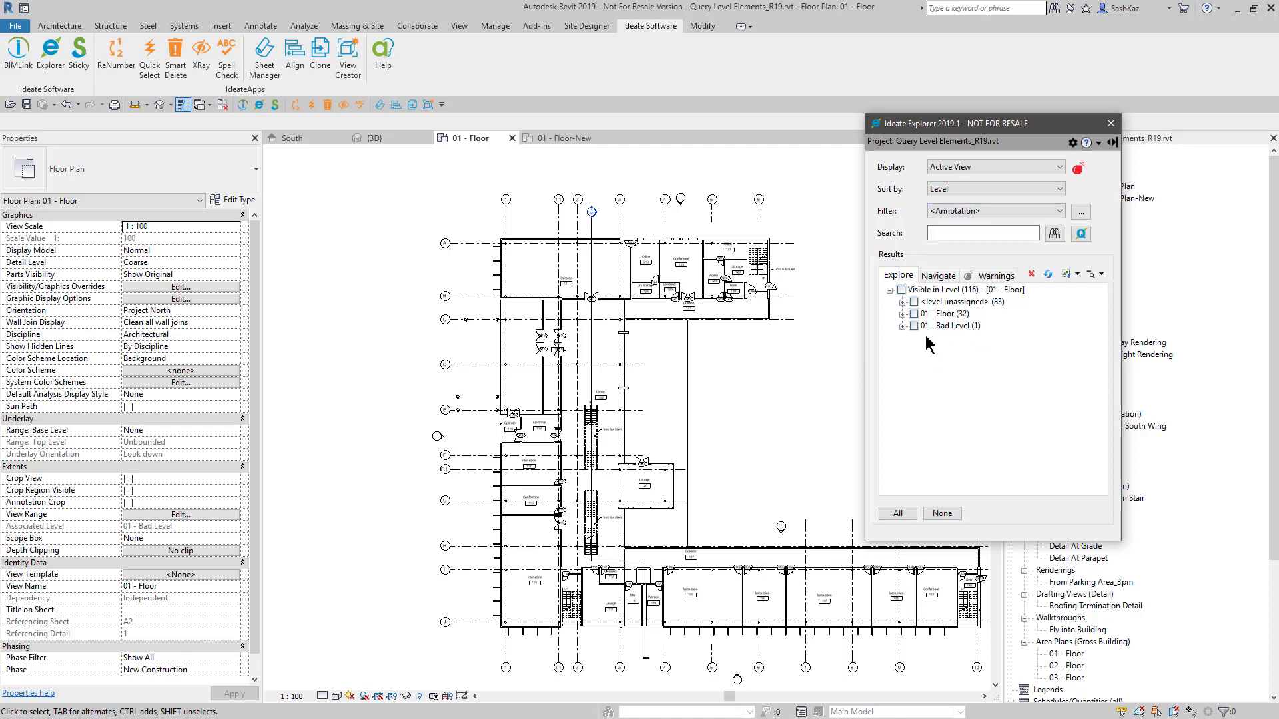
click(939, 170)
click(946, 189)
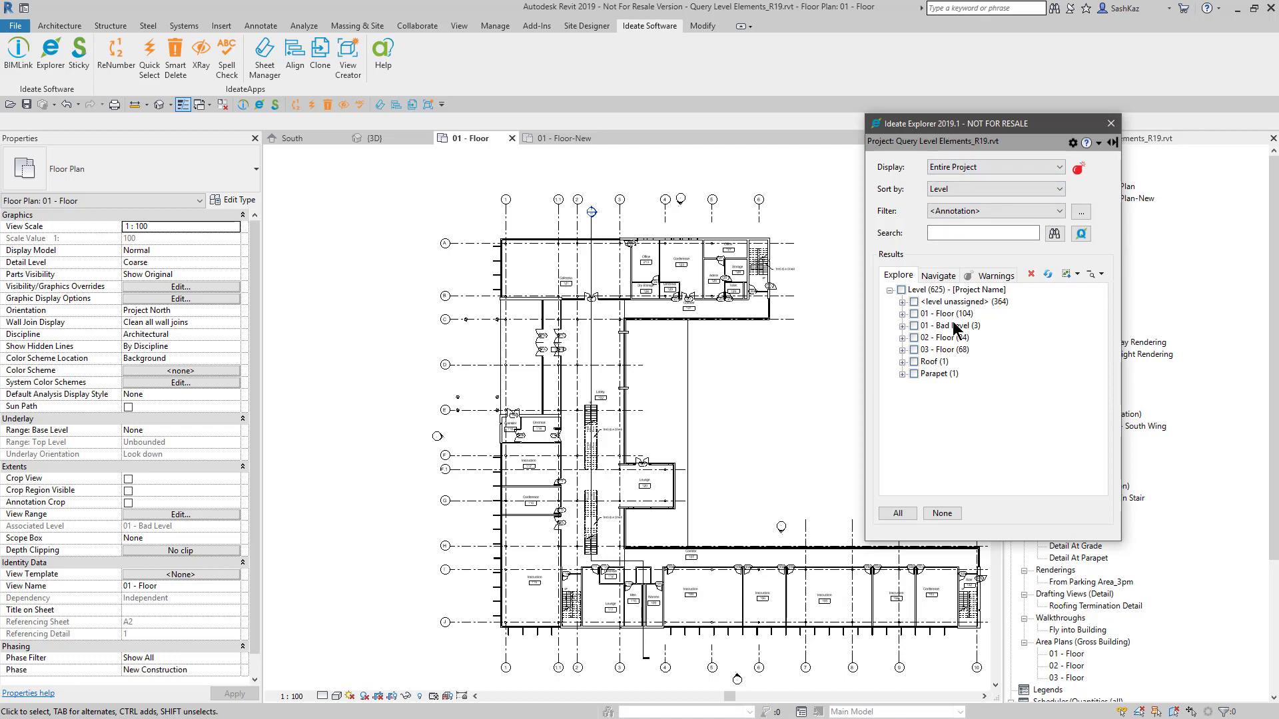
Expand the room tags under 01 - Bad Level and locate the first Office 213 tag in the plan.
click(902, 326)
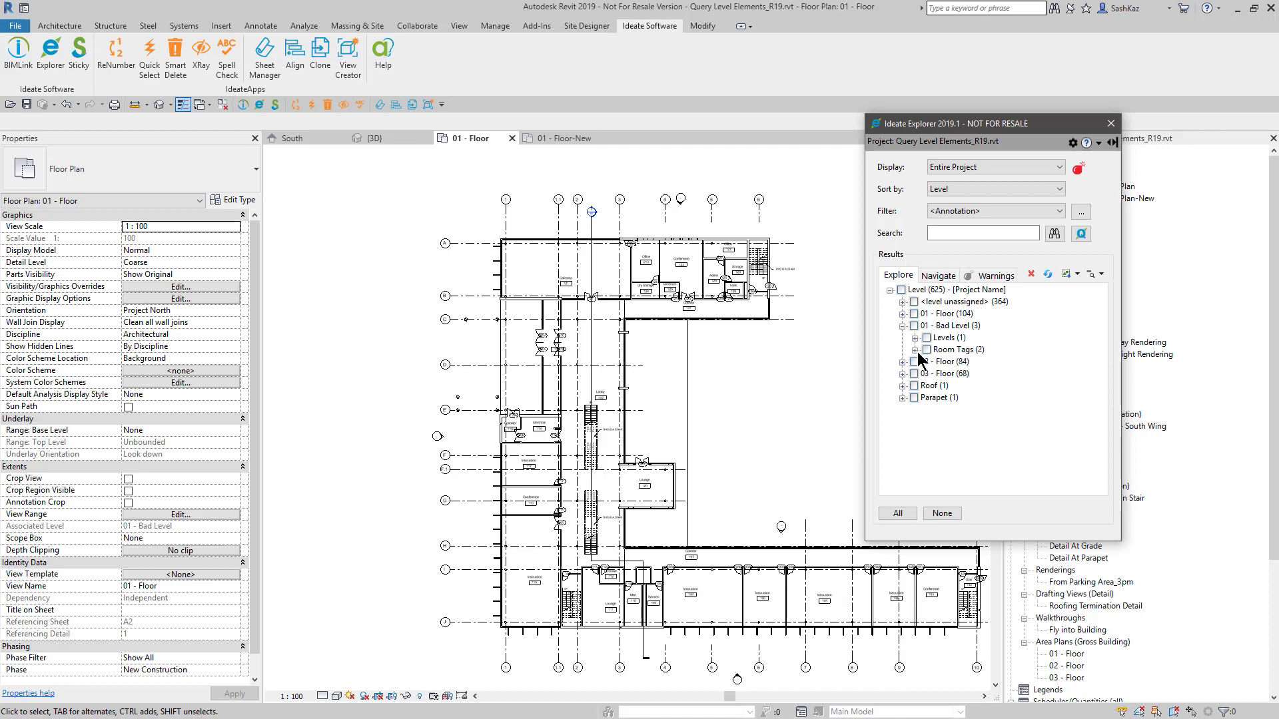
click(915, 350)
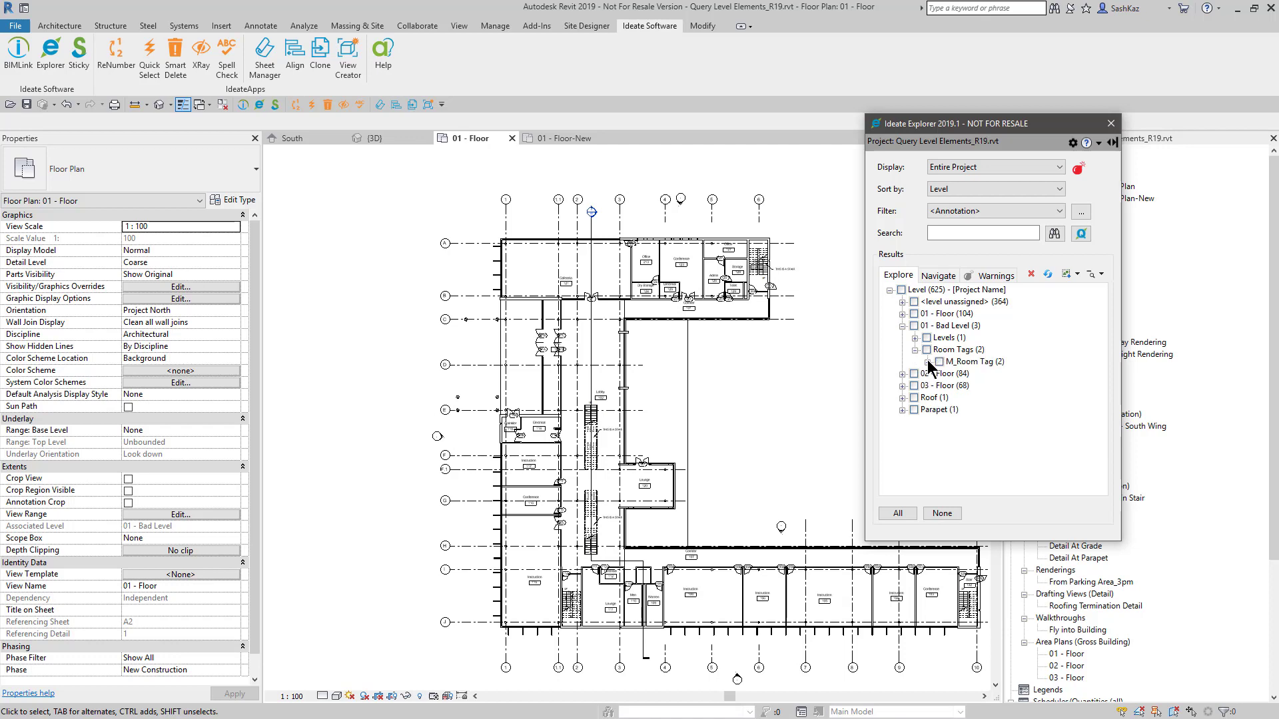
click(927, 361)
click(939, 374)
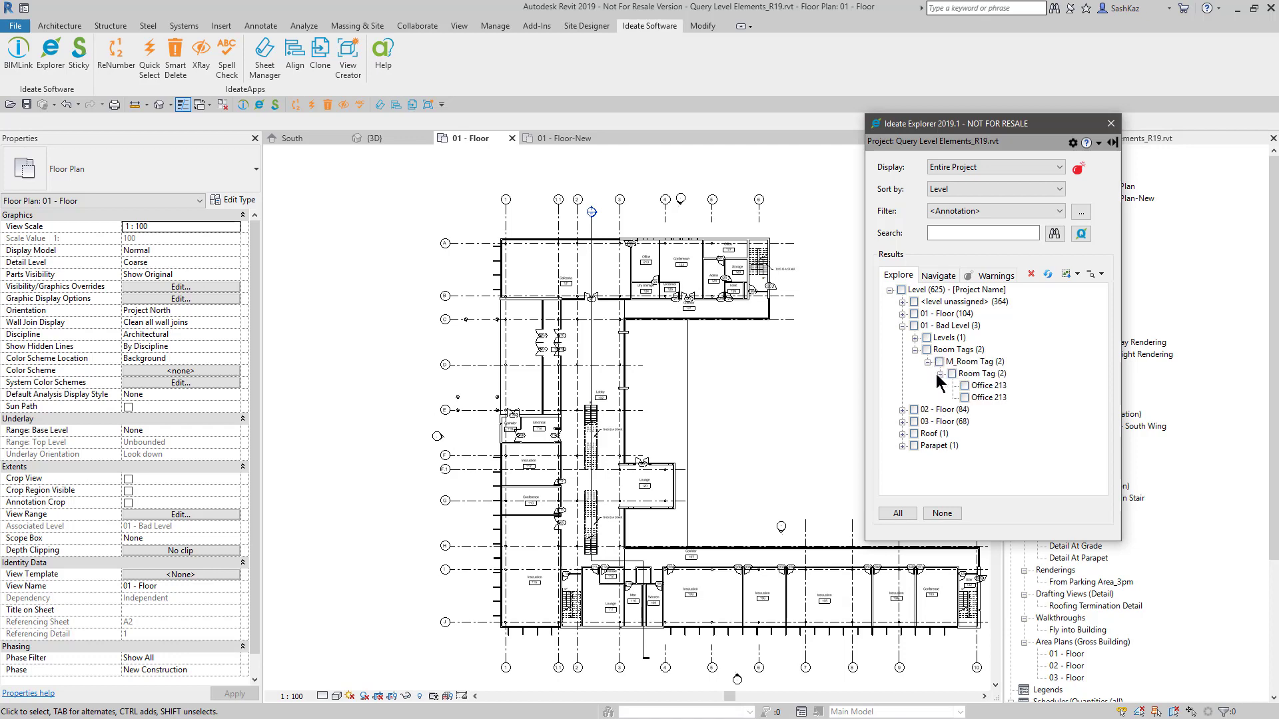
click(973, 386)
click(976, 398)
click(967, 386)
click(981, 391)
double_click(986, 389)
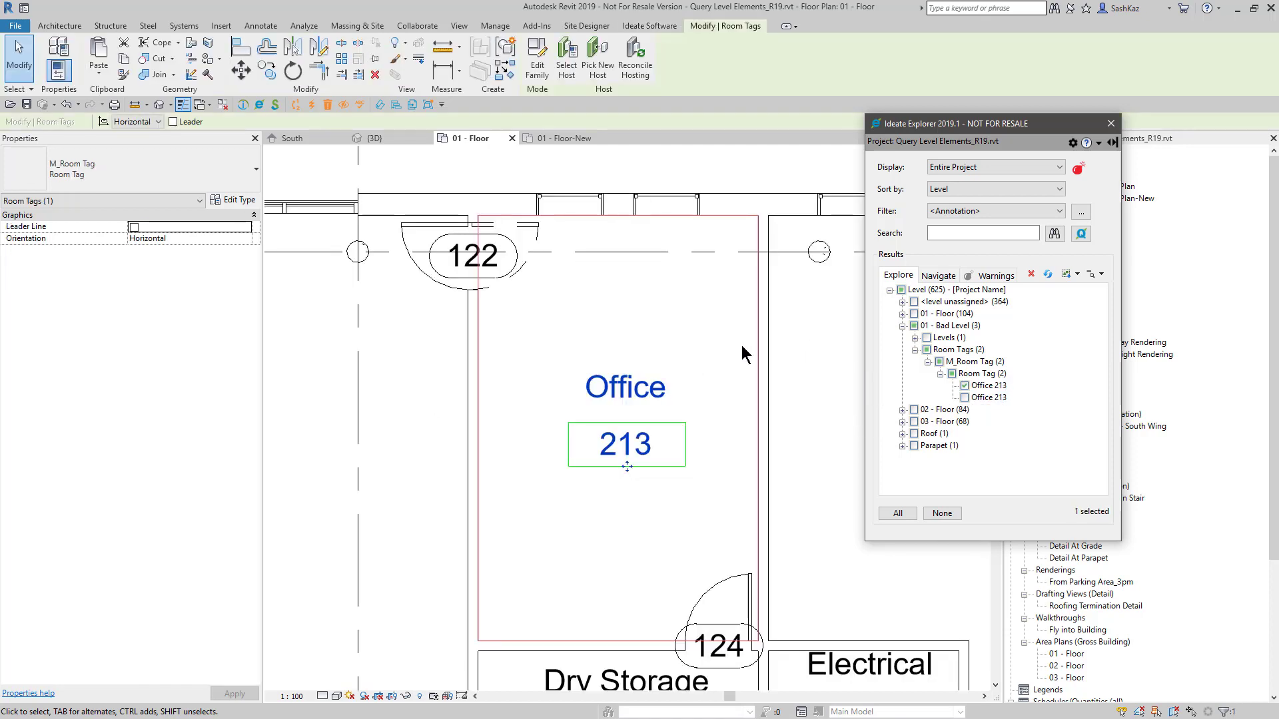
scroll(741, 345, down, 2)
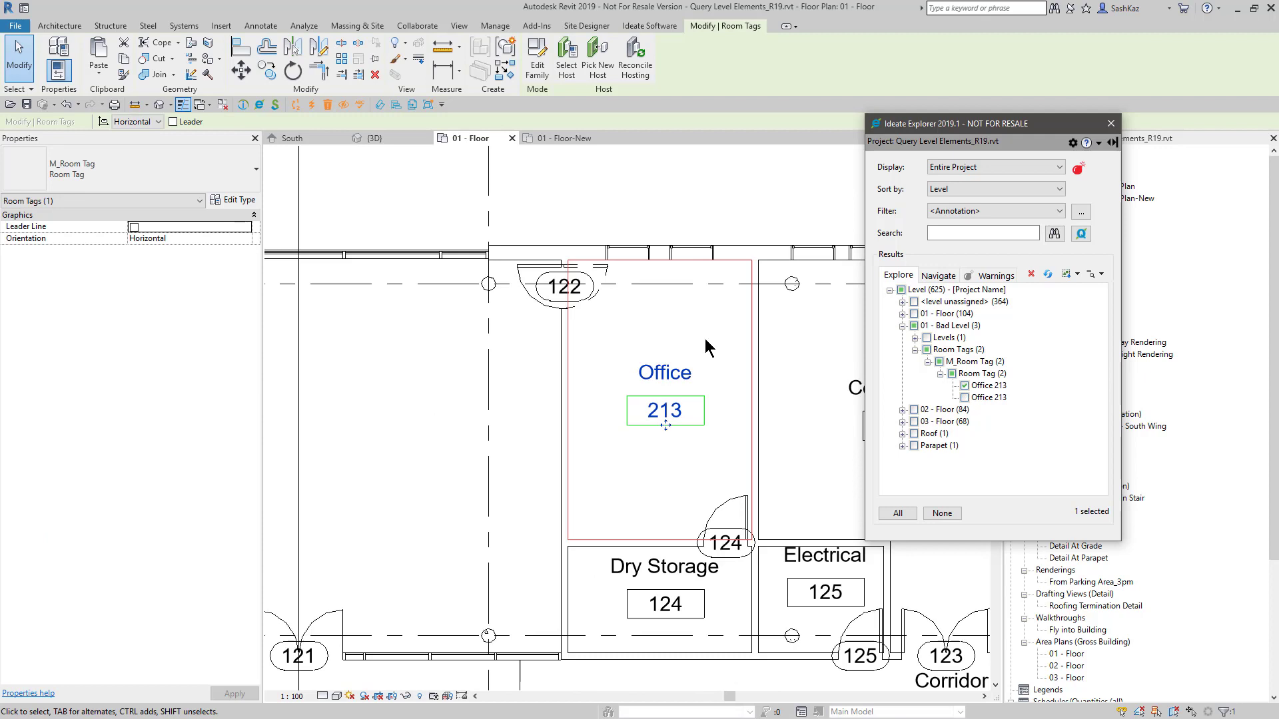
Select the Office 213 room in the 01 - Floor plan, check its level, and cut it to the clipboard.
click(691, 219)
mouse_move(953, 129)
mouse_down()
mouse_move(849, 162)
mouse_move(955, 130)
mouse_up()
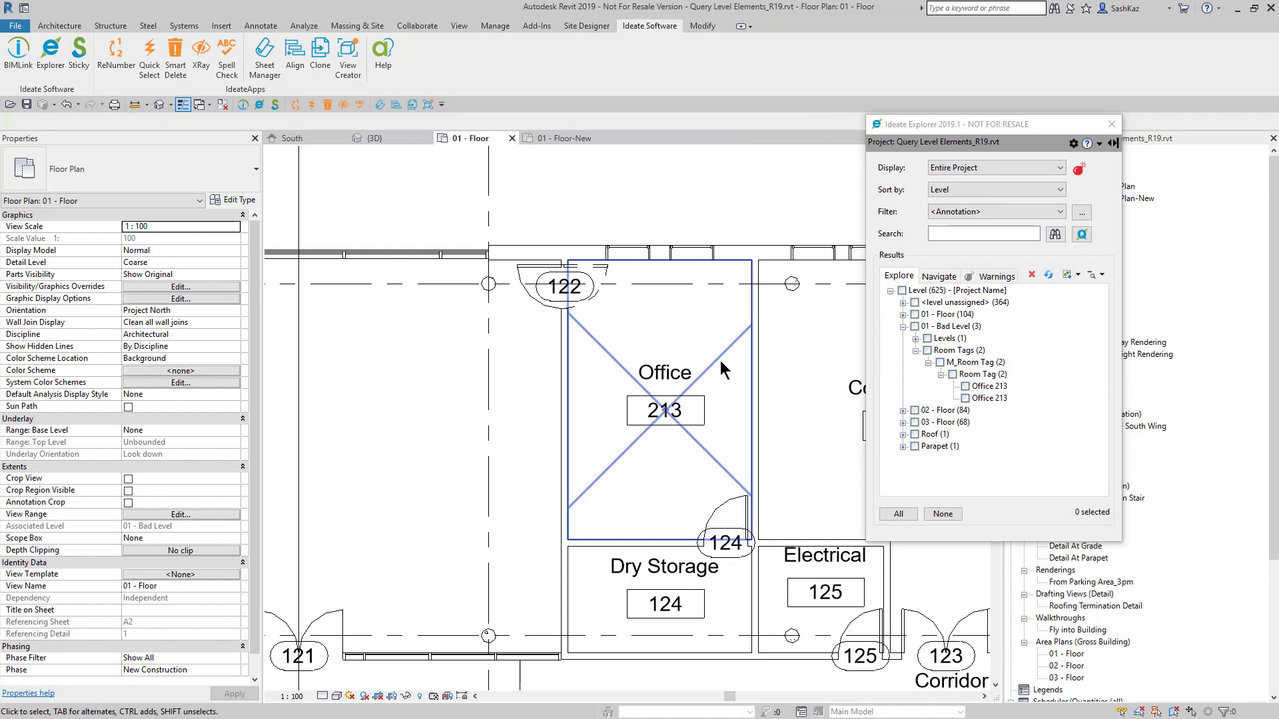
click(721, 358)
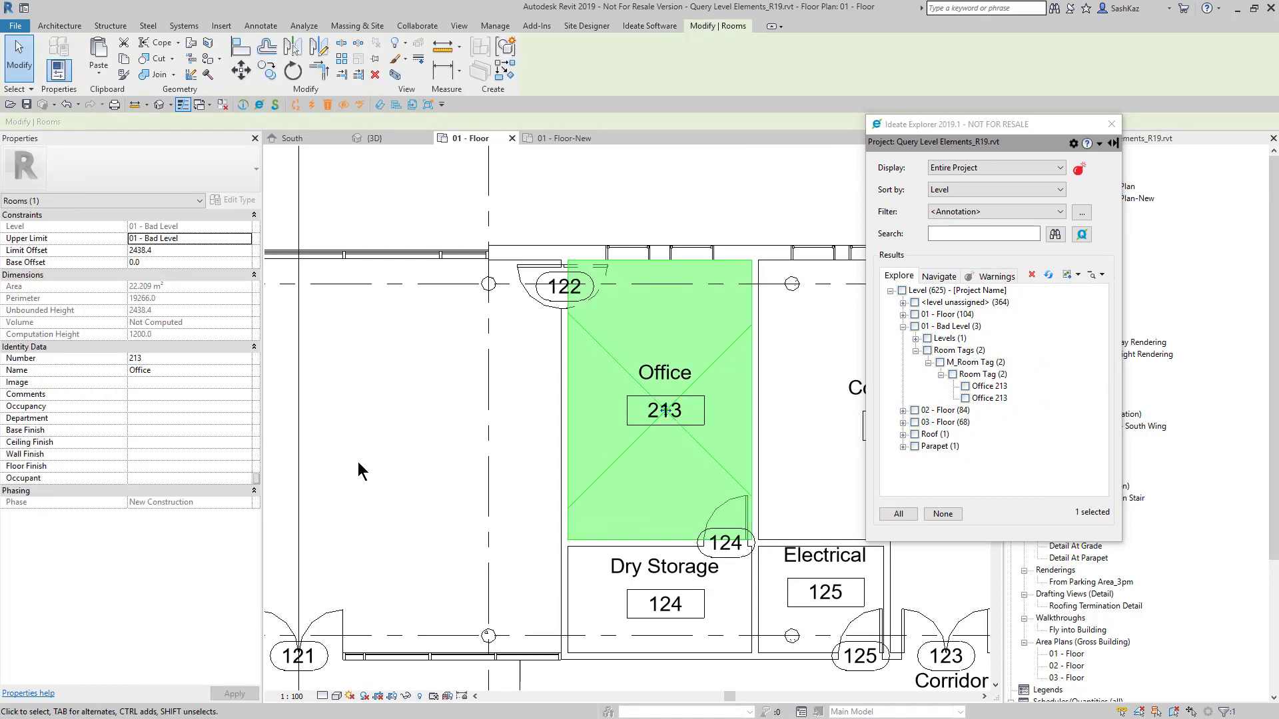
click(152, 230)
click(124, 42)
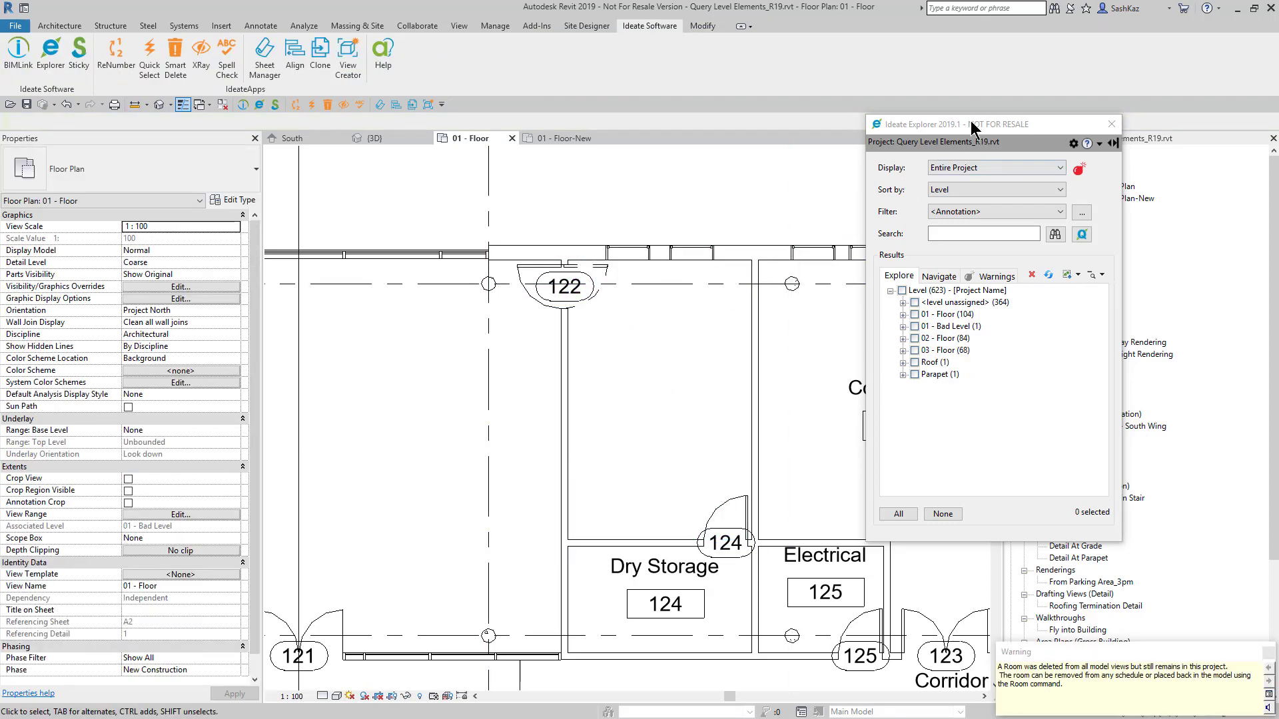
Open the 01 - Floor-New plan and paste the cut room aligned to the selected level 01 - Floor.
drag(970, 124, 726, 122)
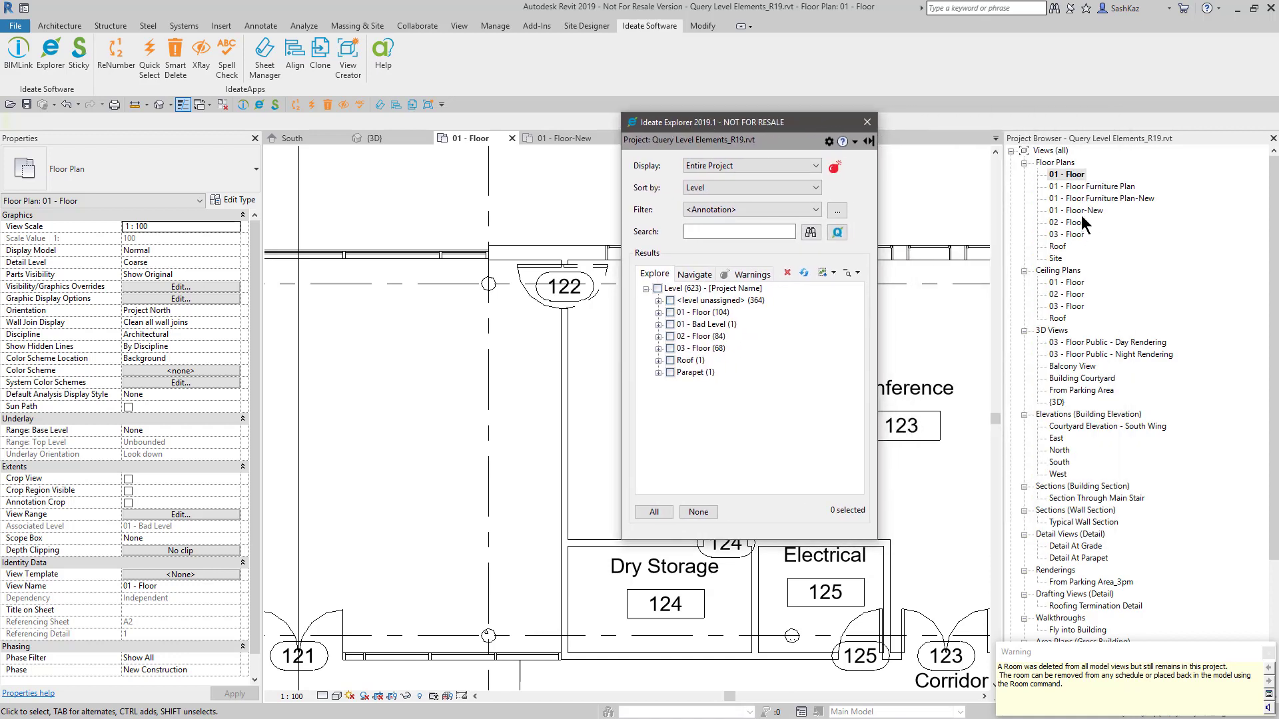
double_click(1072, 210)
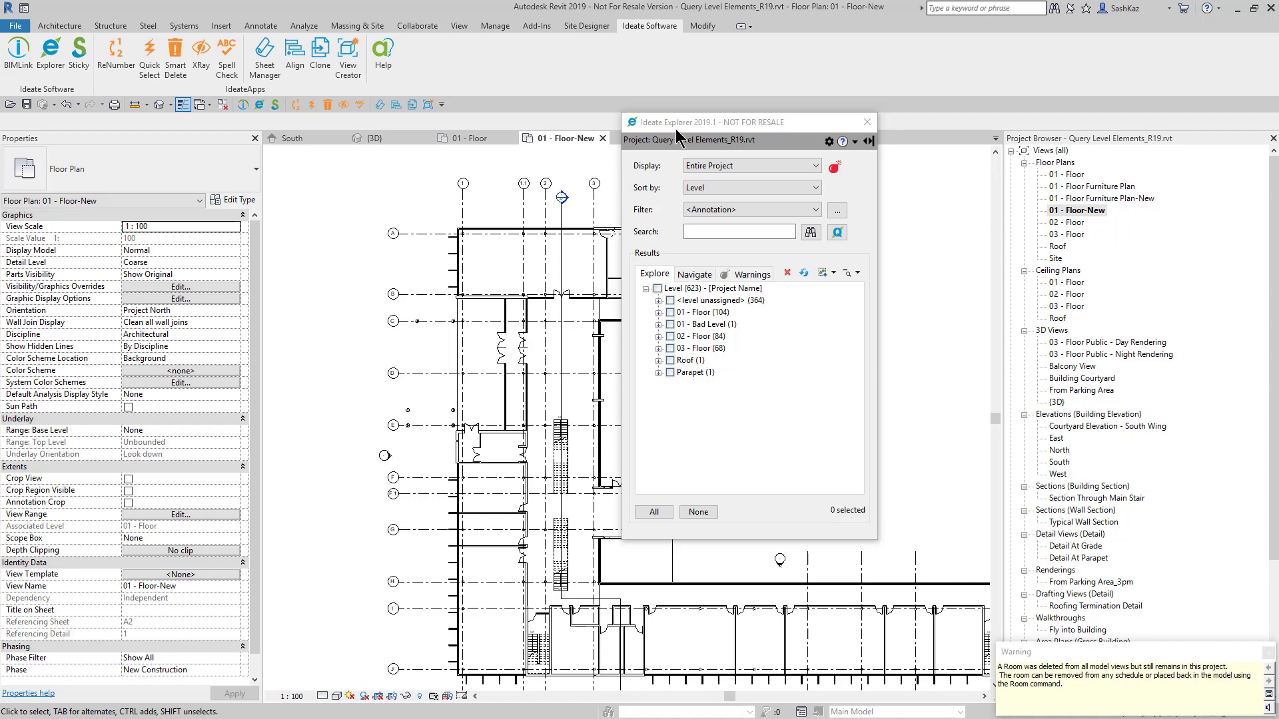
drag(661, 130, 236, 140)
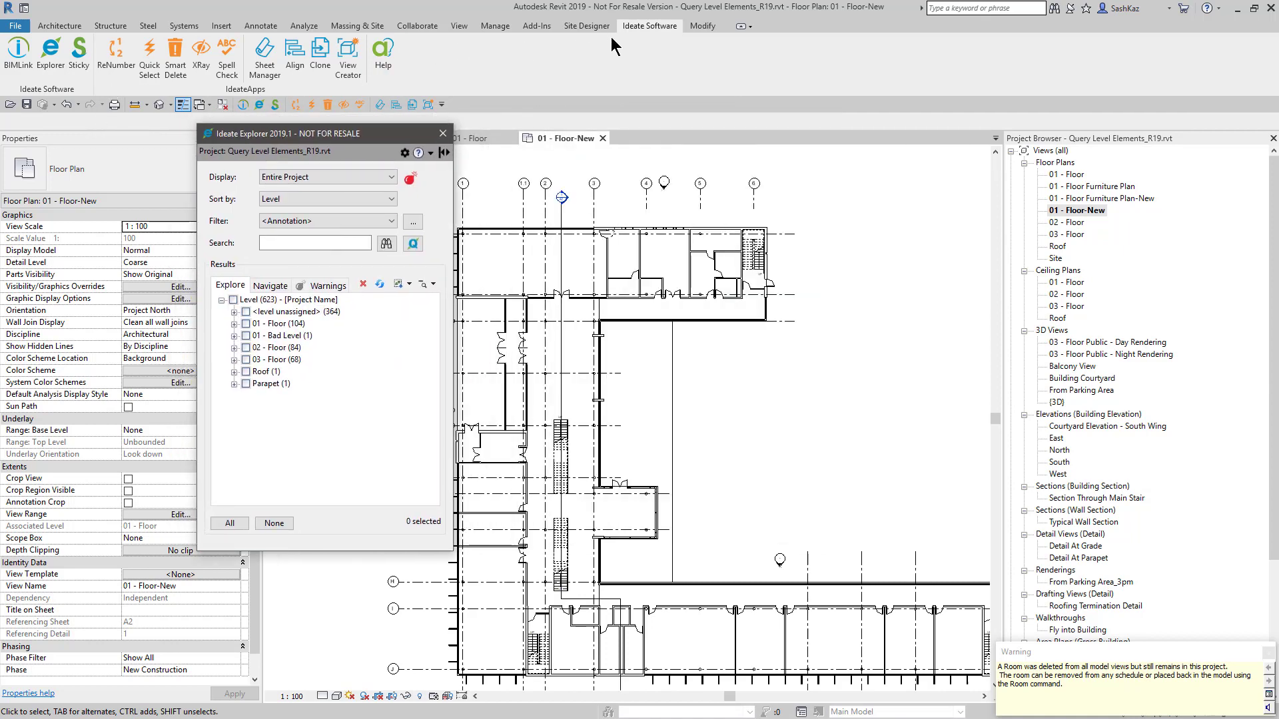
click(702, 26)
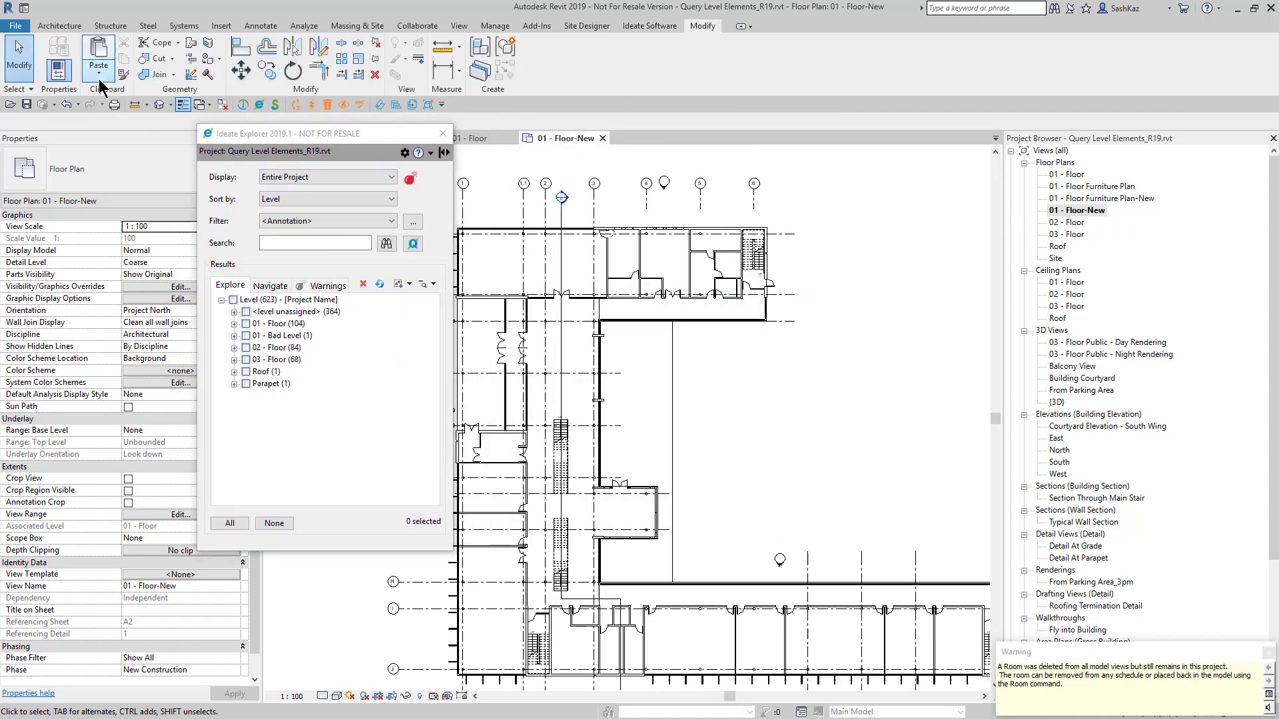
click(99, 72)
click(140, 123)
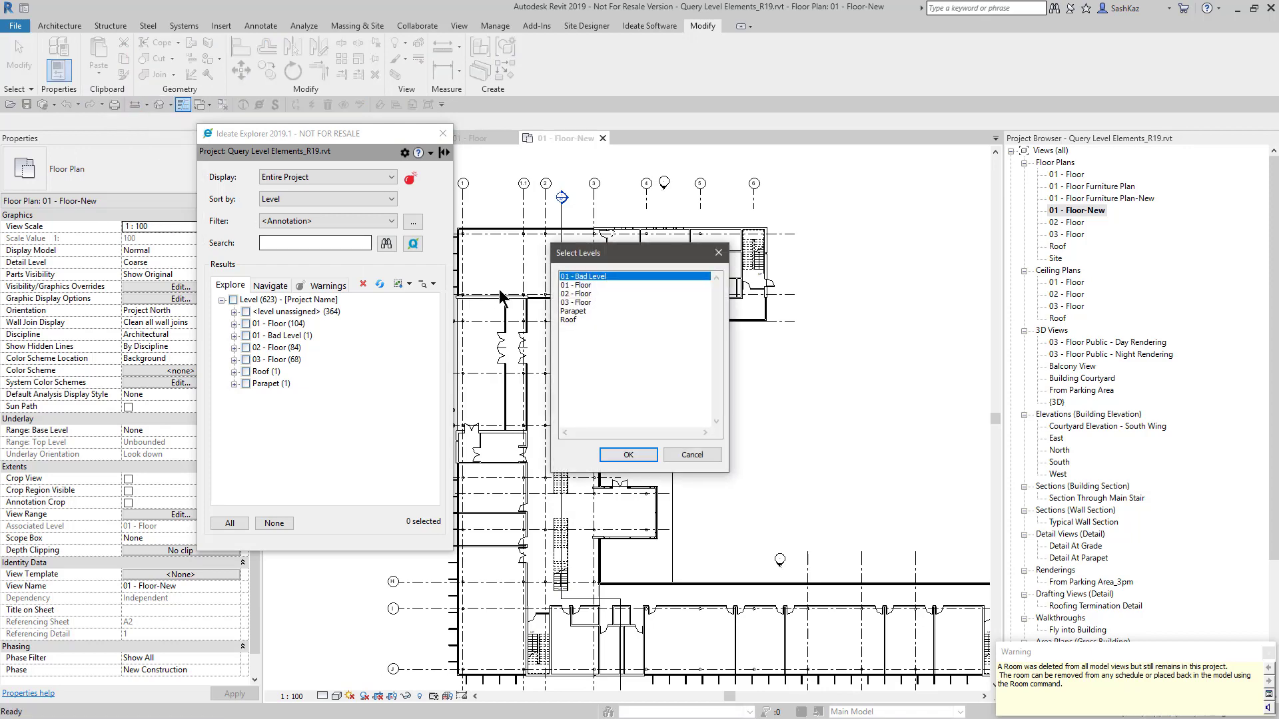
click(577, 285)
click(628, 454)
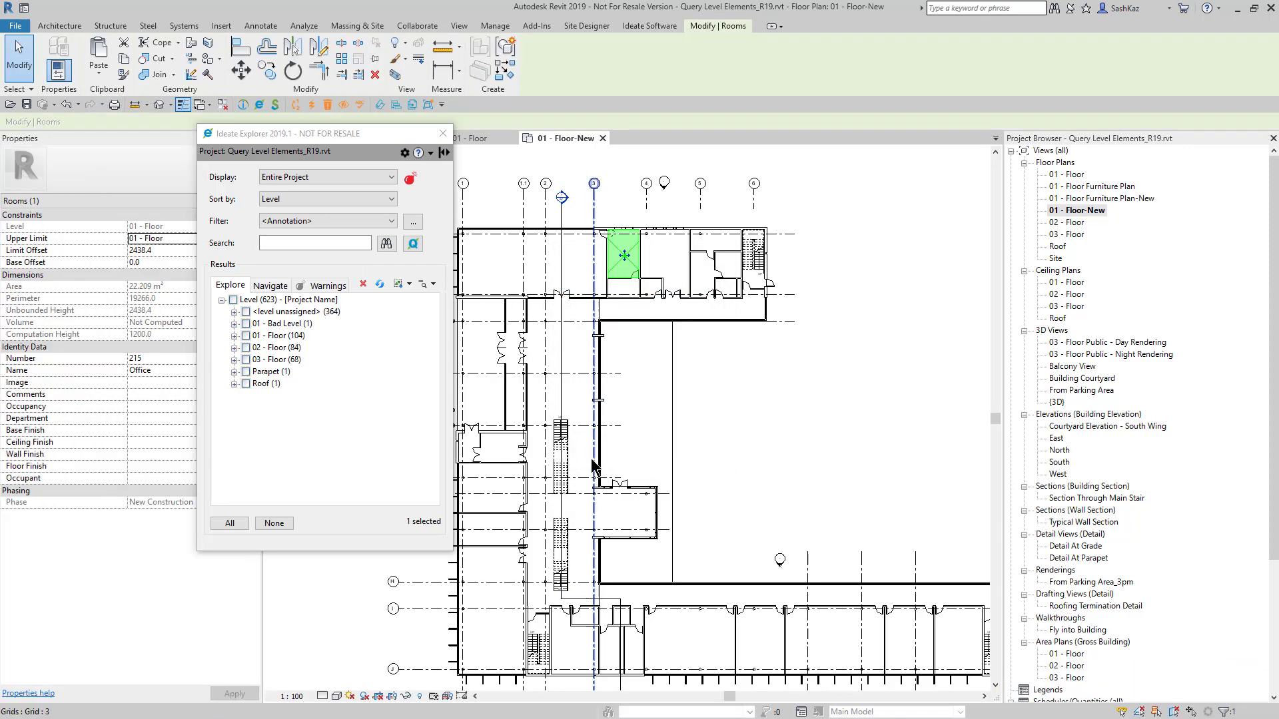
Check the level of the pasted Office room and of the neighbouring Conference room in 01 - Floor-New.
click(856, 371)
scroll(630, 265, up, 3)
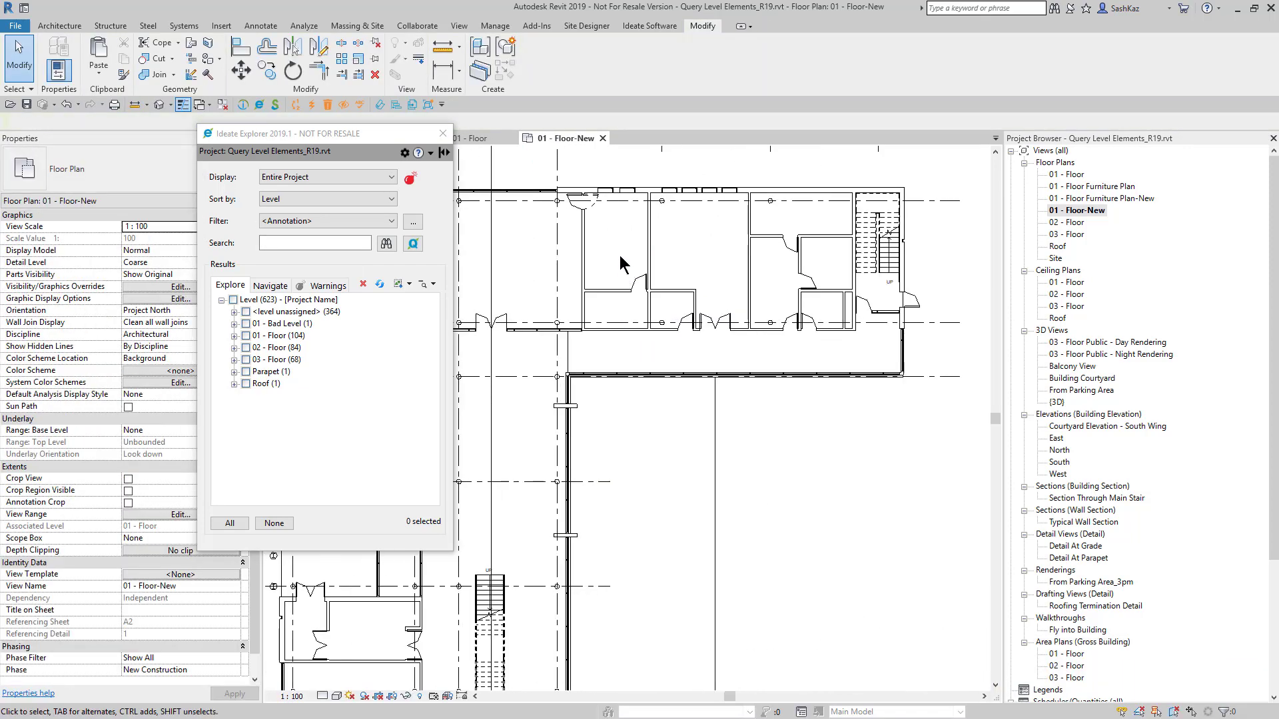
click(630, 265)
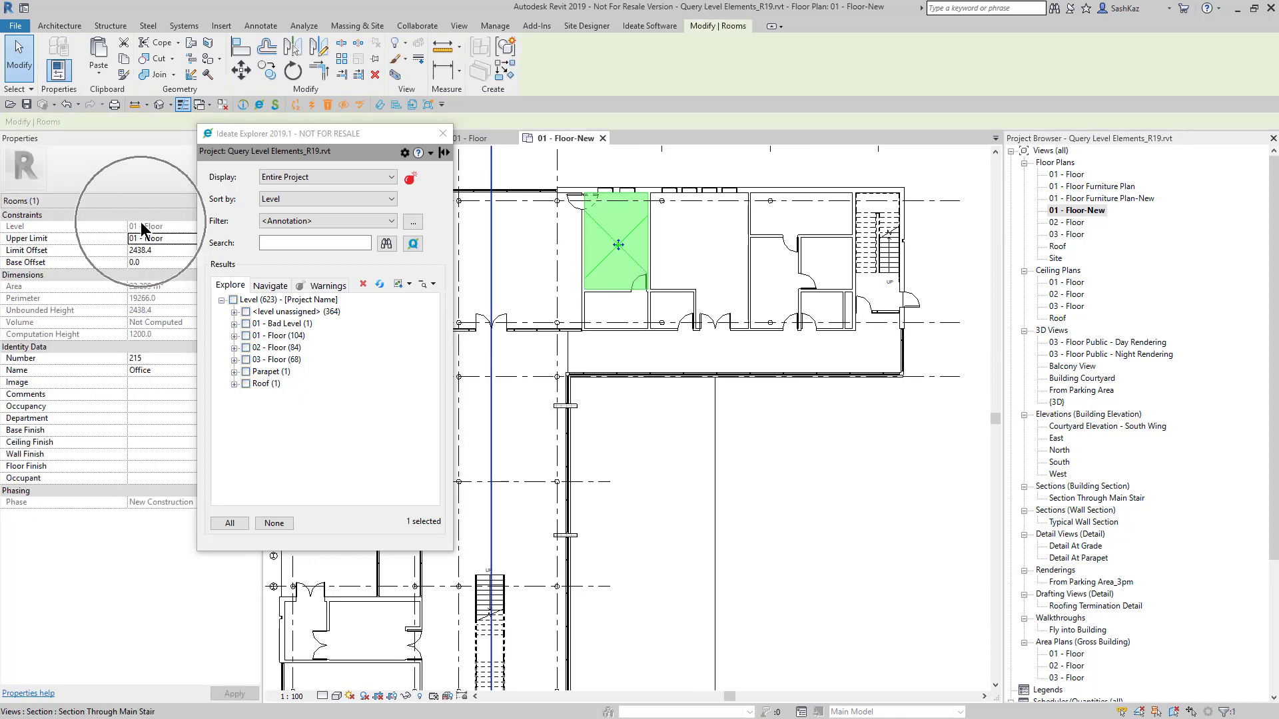
click(652, 269)
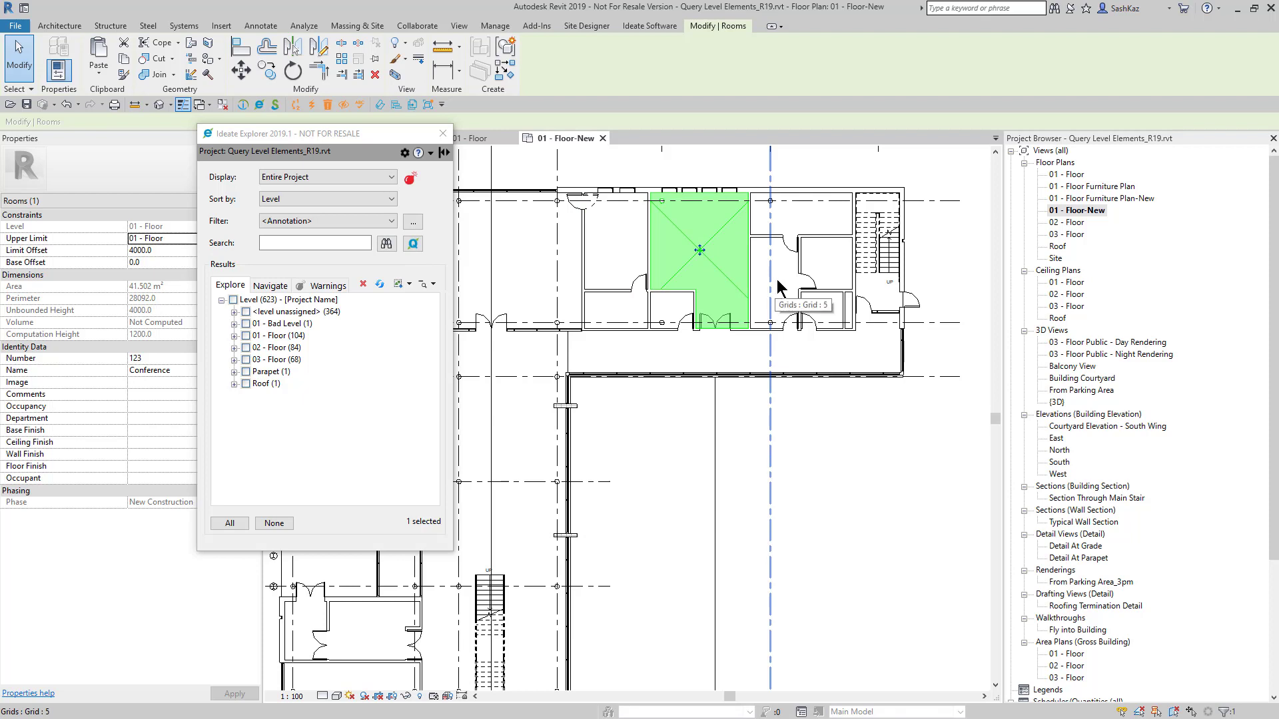
click(789, 432)
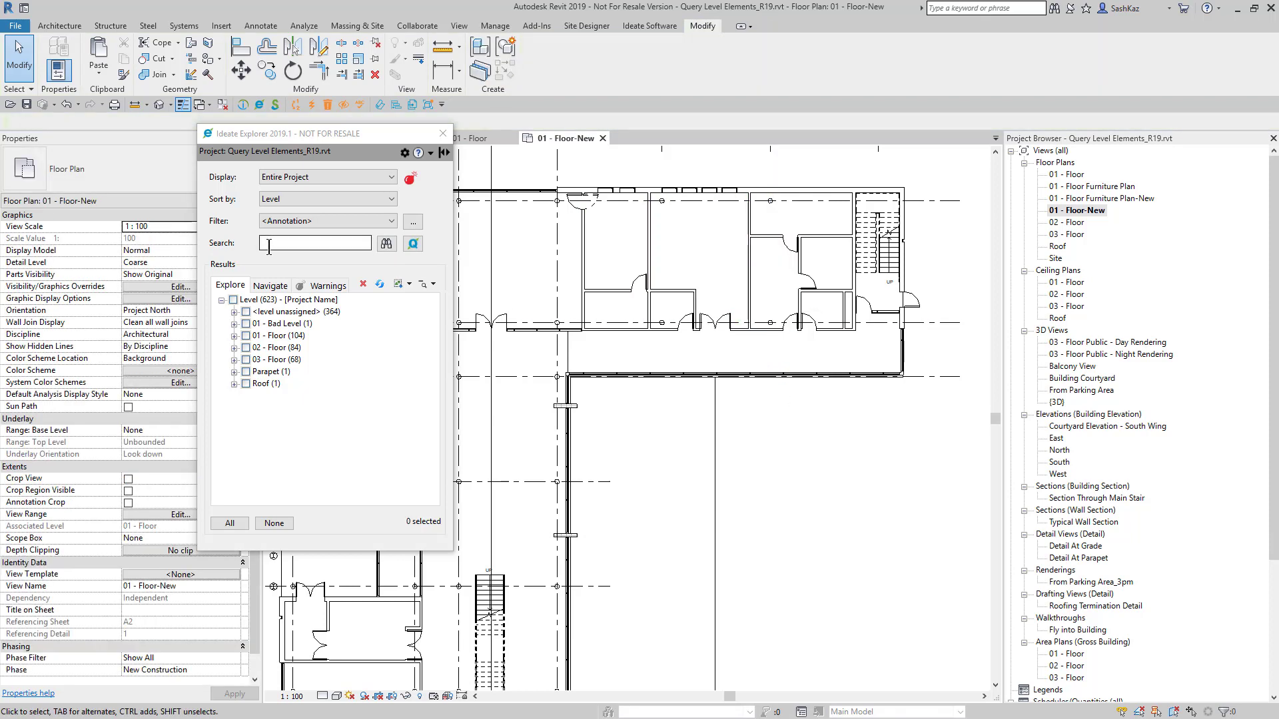
Expand the annotations remaining under 01 - Bad Level, show the level itself in an elevation, and clear the selection.
click(326, 177)
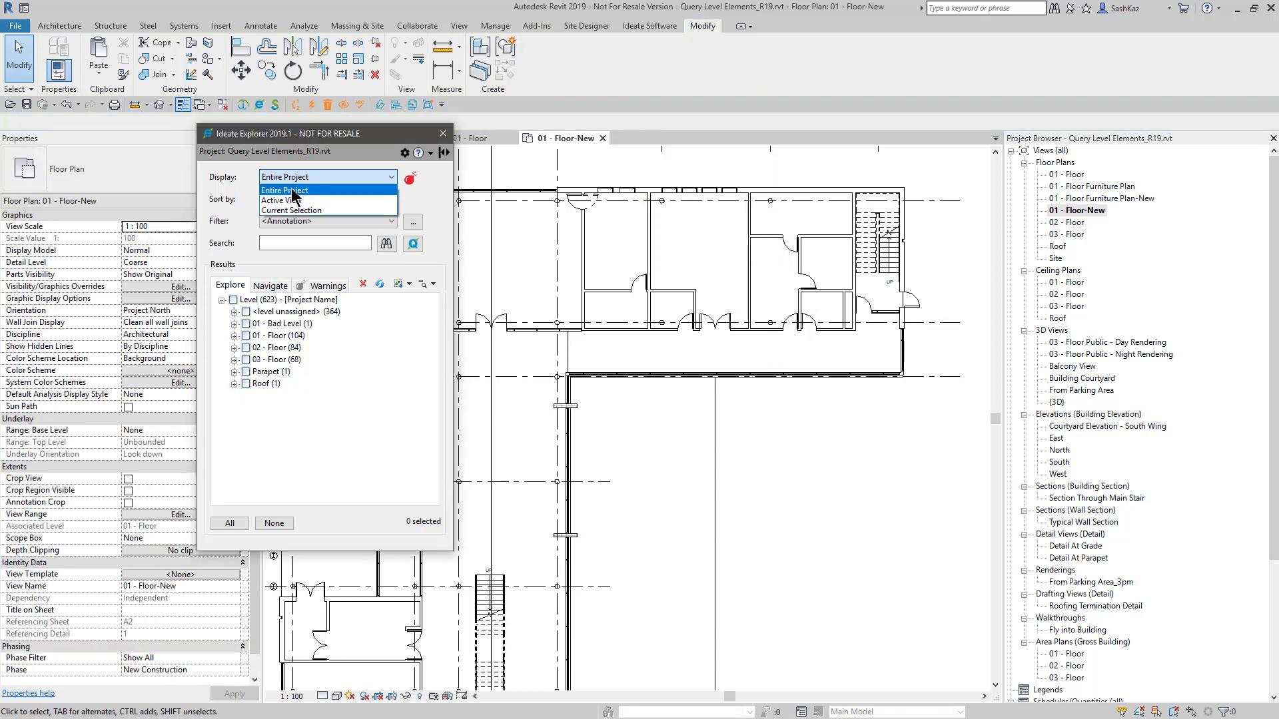
click(278, 208)
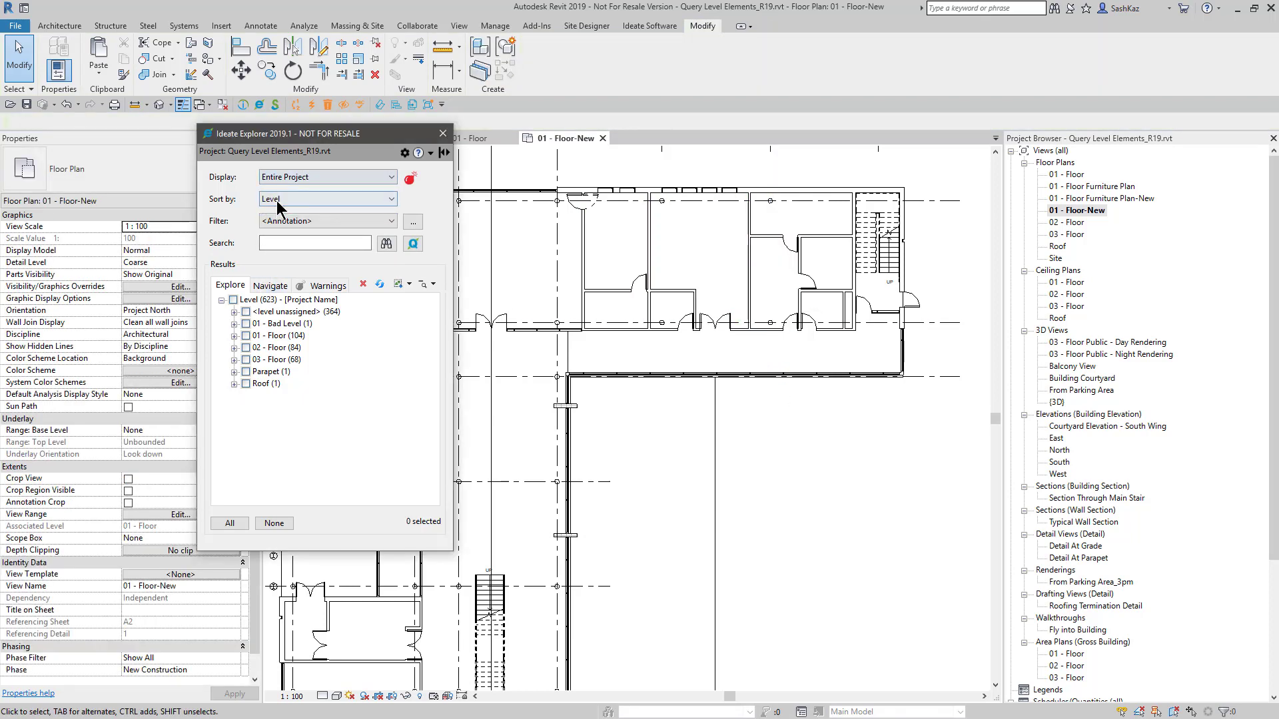
click(234, 324)
click(247, 336)
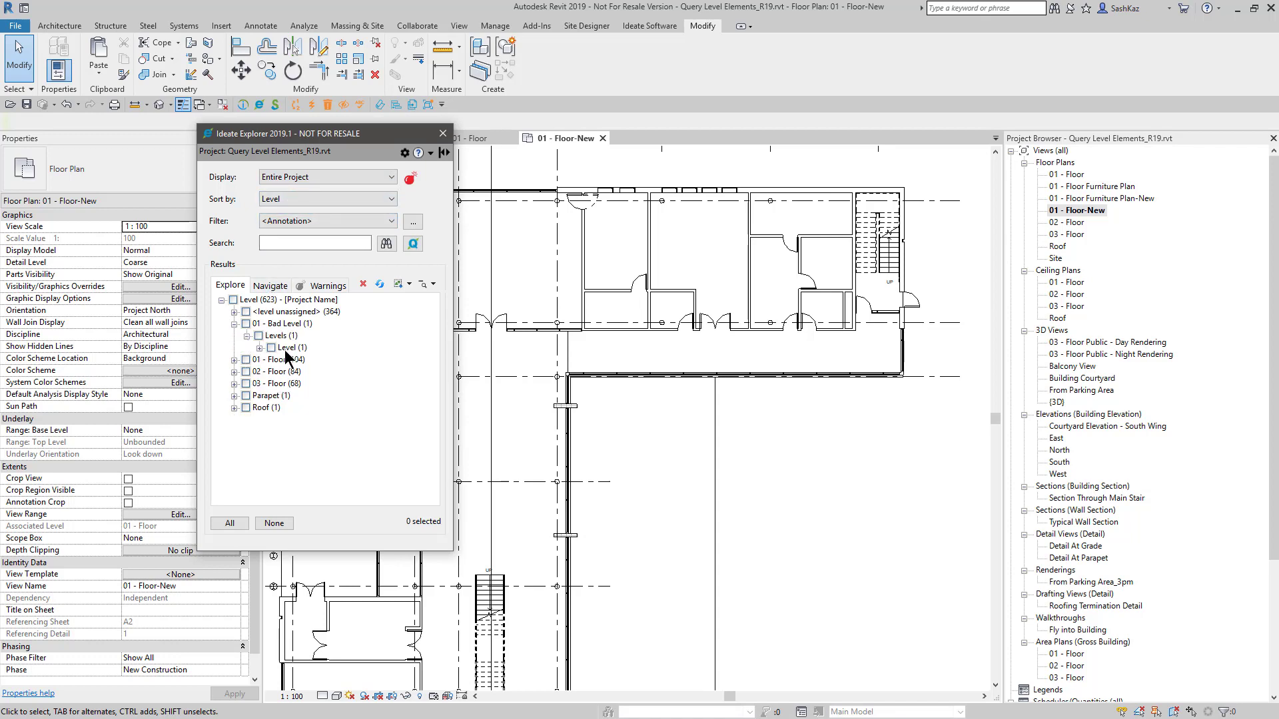
click(260, 348)
click(272, 360)
click(313, 371)
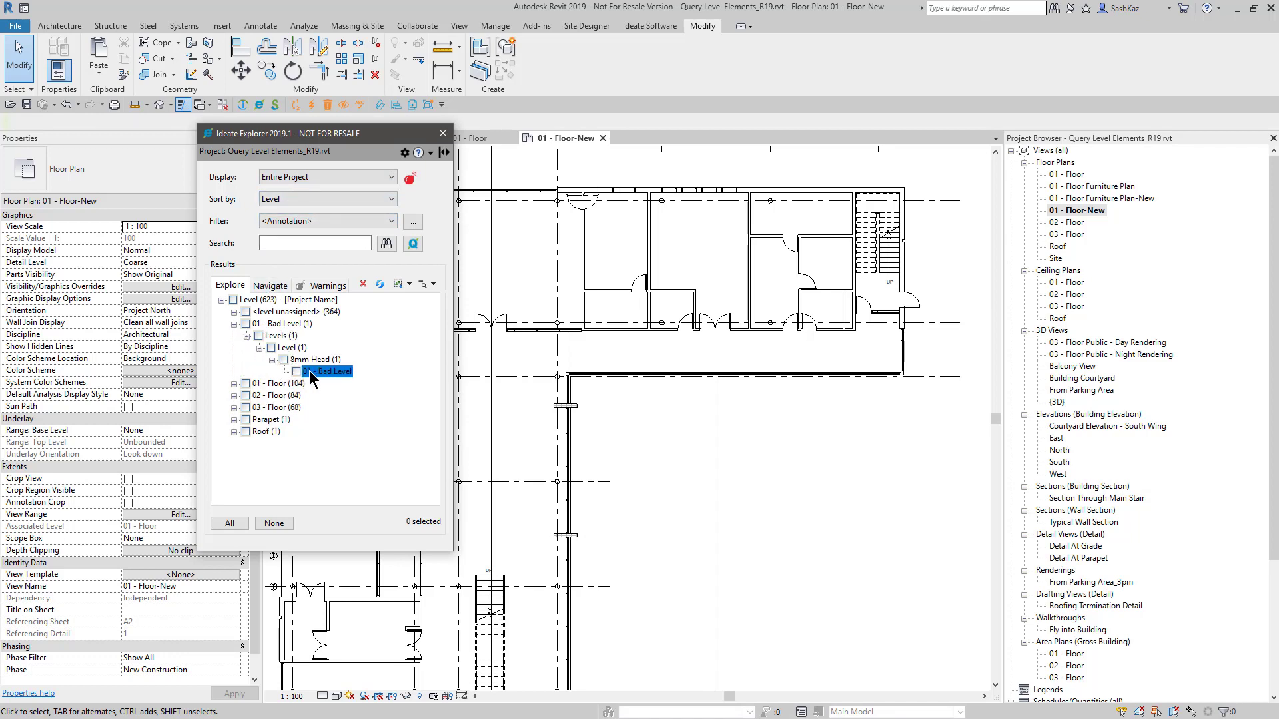
double_click(317, 372)
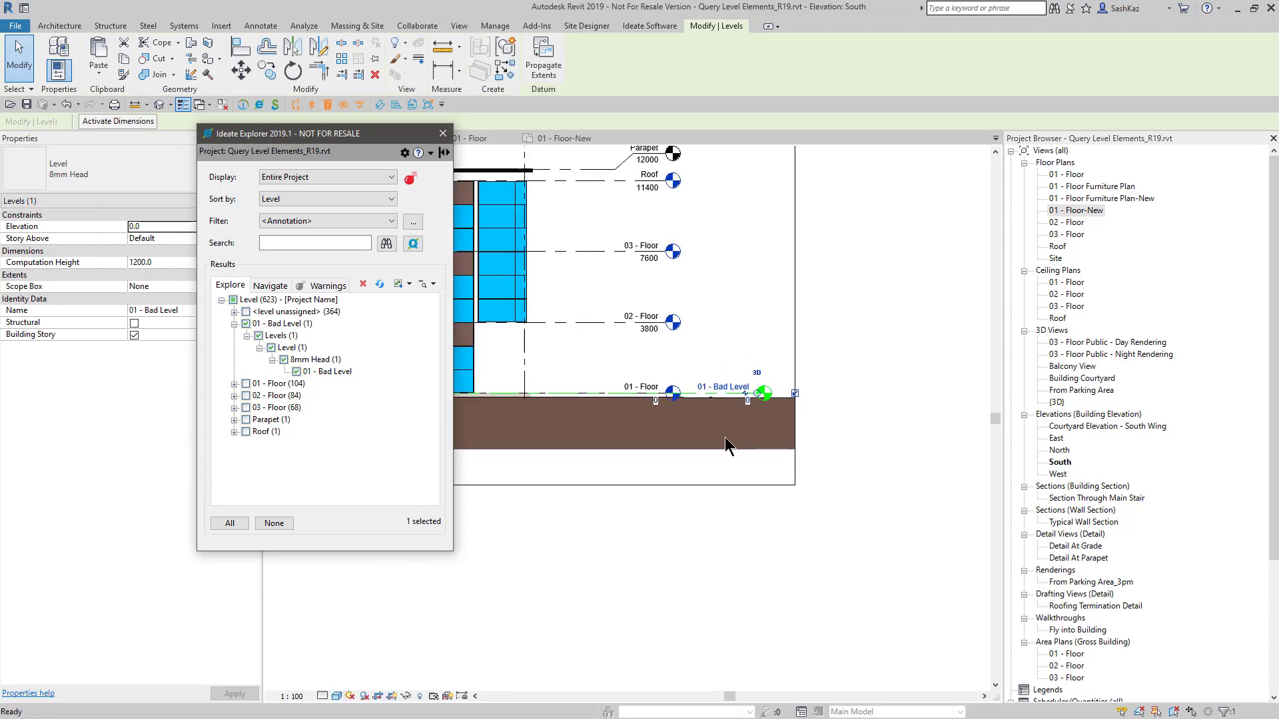
click(265, 522)
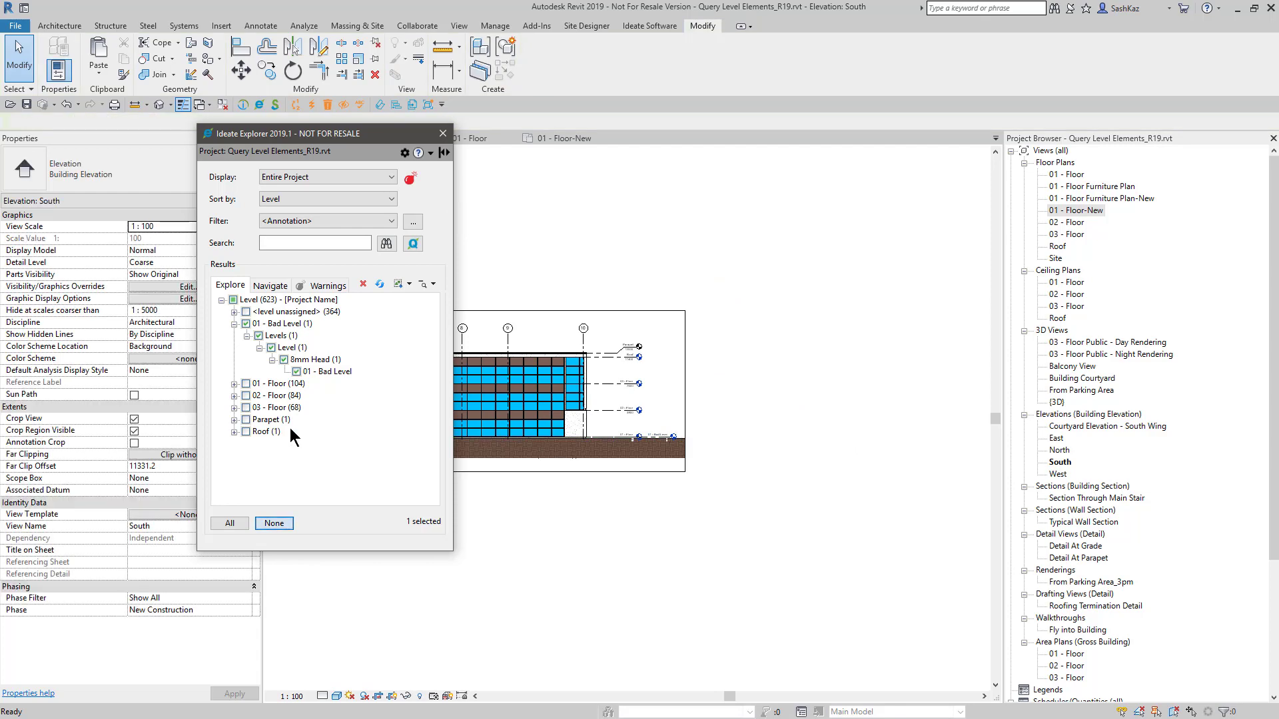
List the annotations of the 01 - Floor plan by Category for the active view and select all door tags.
double_click(1078, 176)
scroll(621, 262, down, 8)
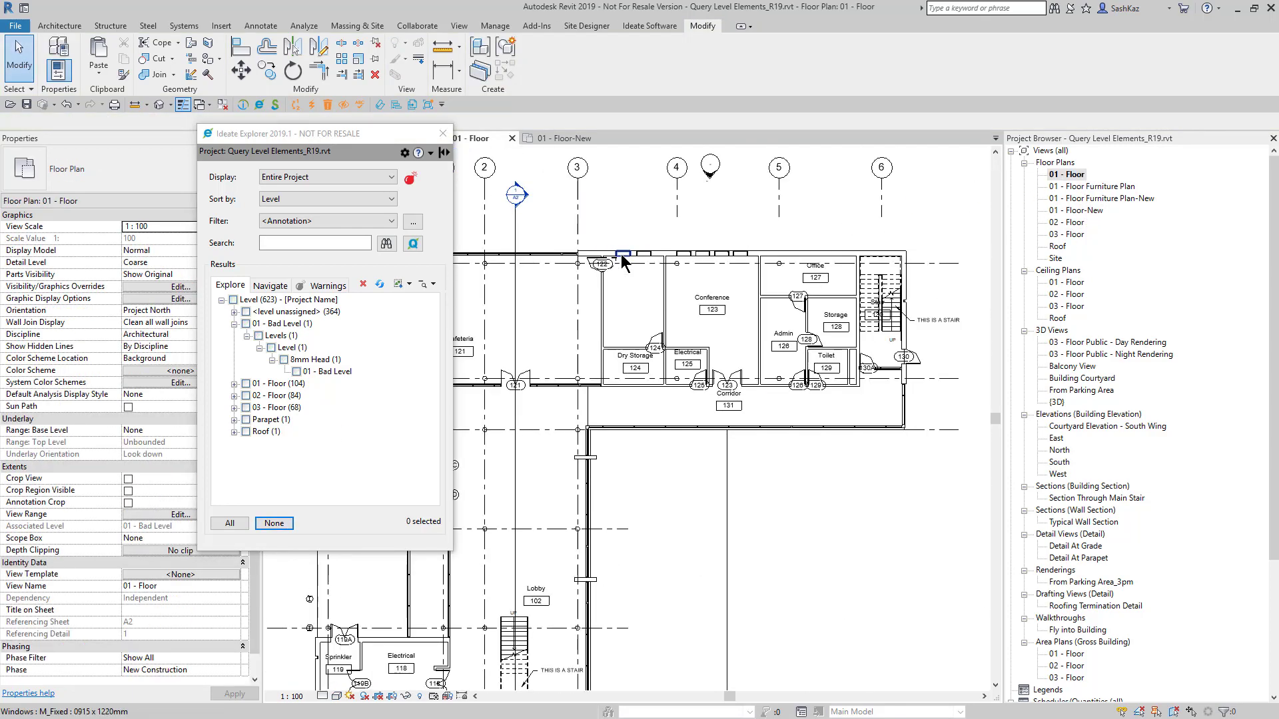
click(316, 177)
click(293, 201)
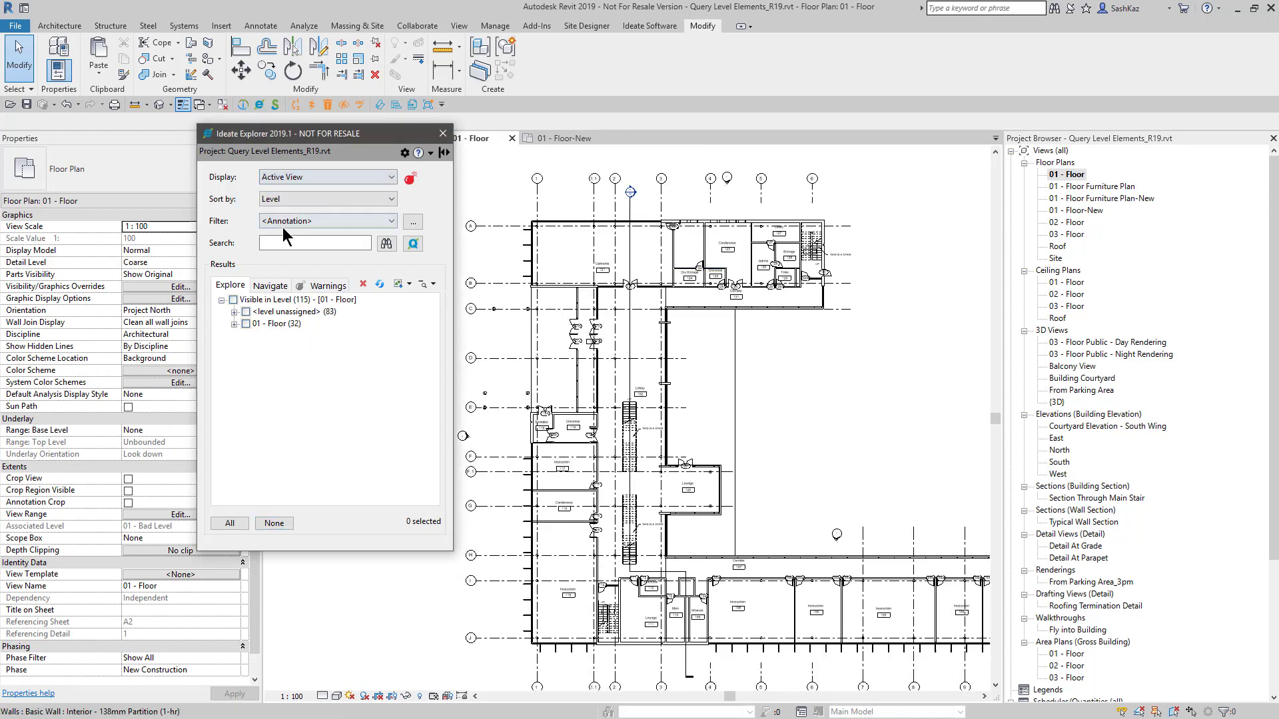
click(287, 199)
click(280, 212)
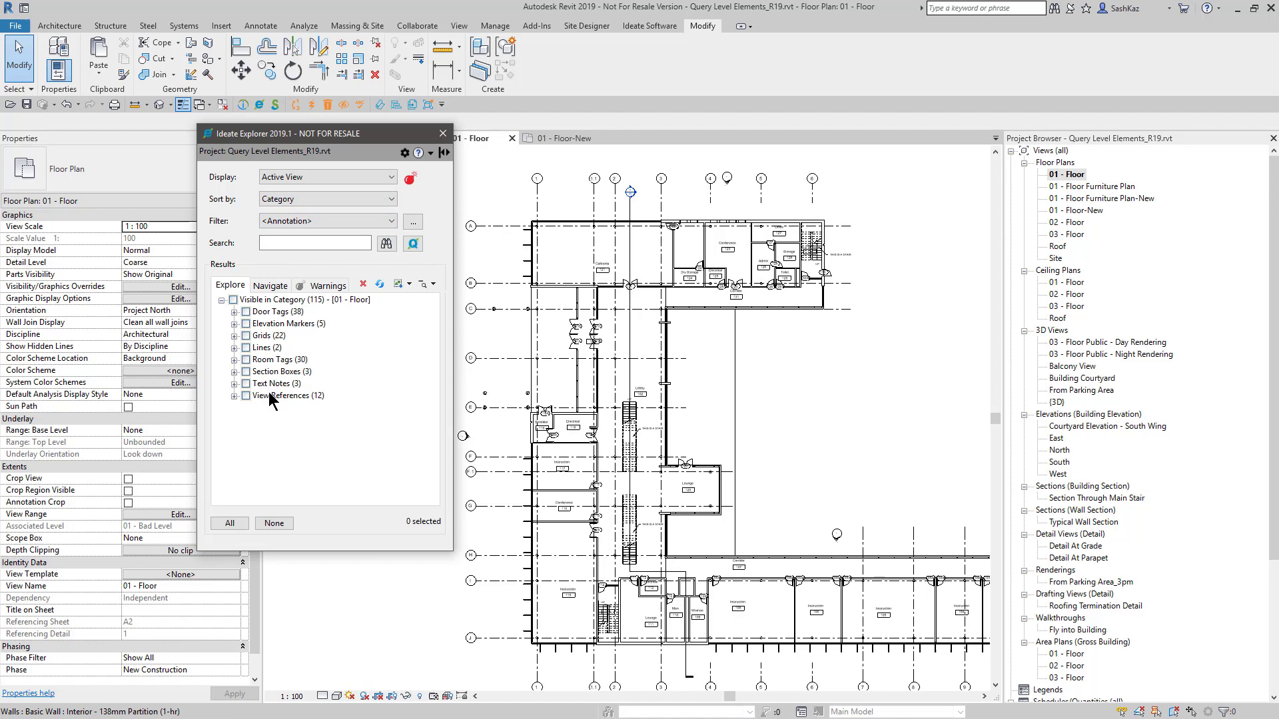
click(246, 312)
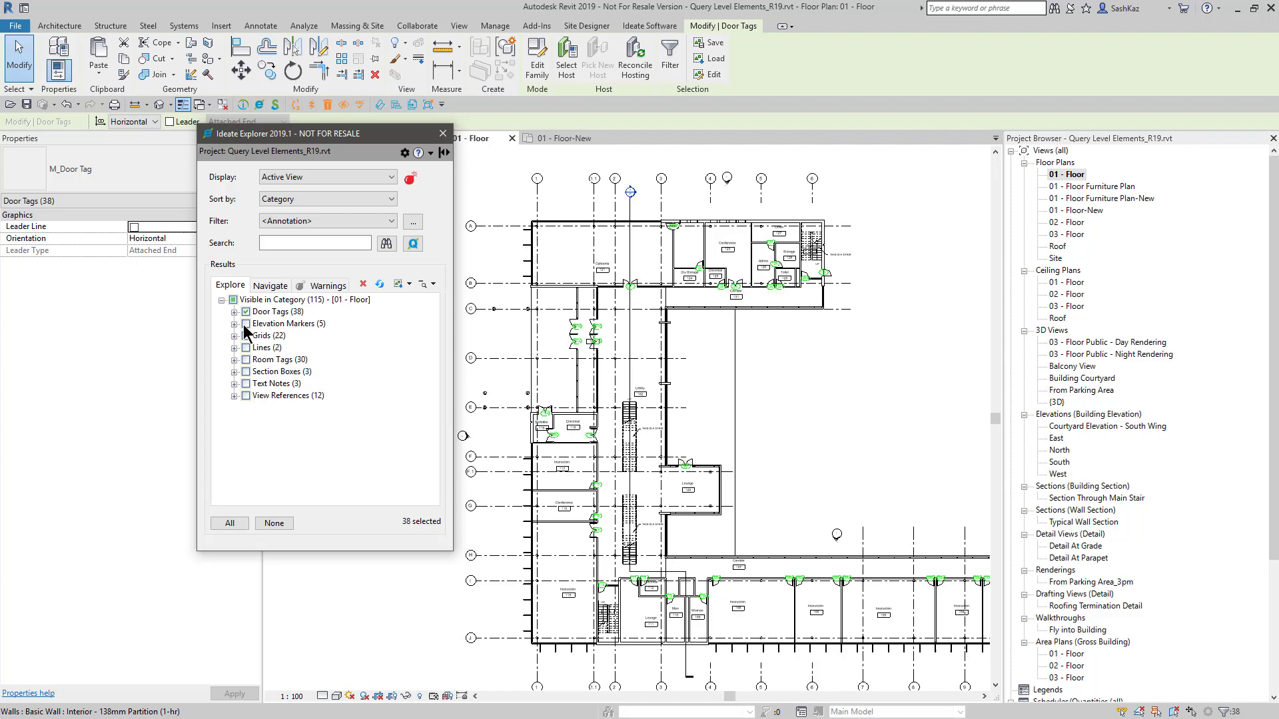
Compare the annotation categories and the North elevation marker between 01 - Floor-New and 01 - Floor, and clear the selection.
double_click(1076, 210)
scroll(796, 355, down, 3)
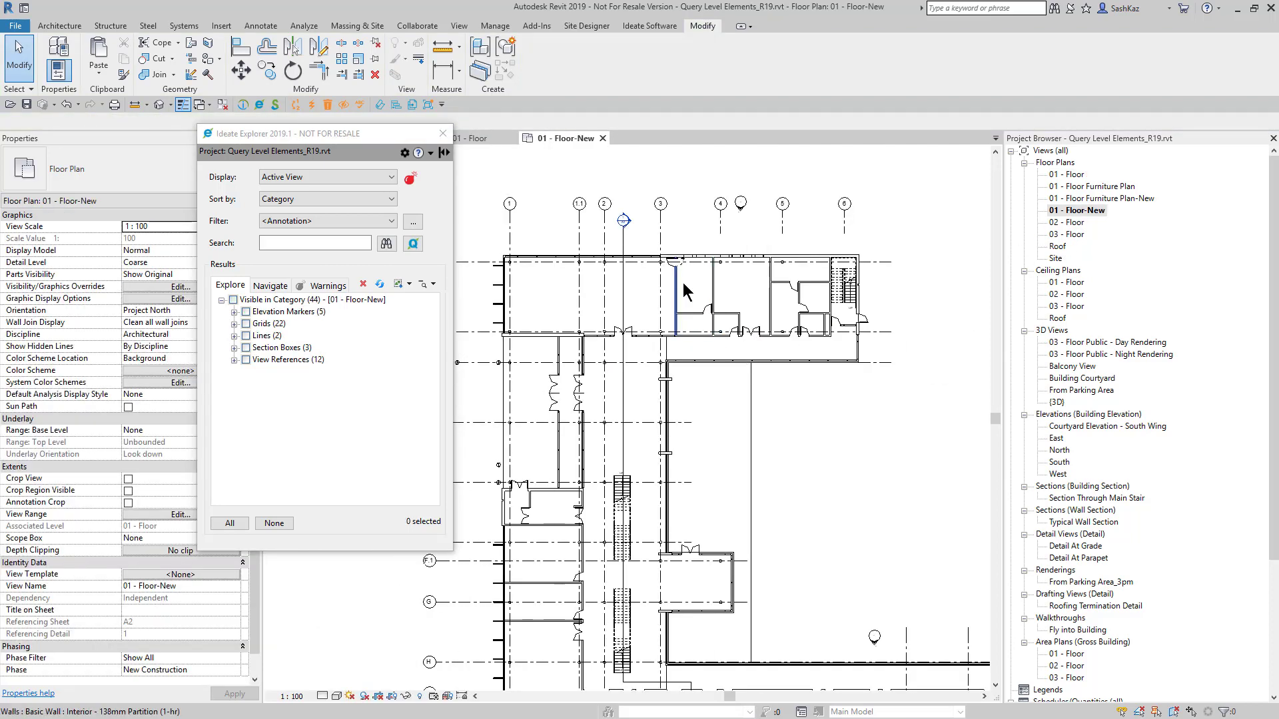
click(741, 213)
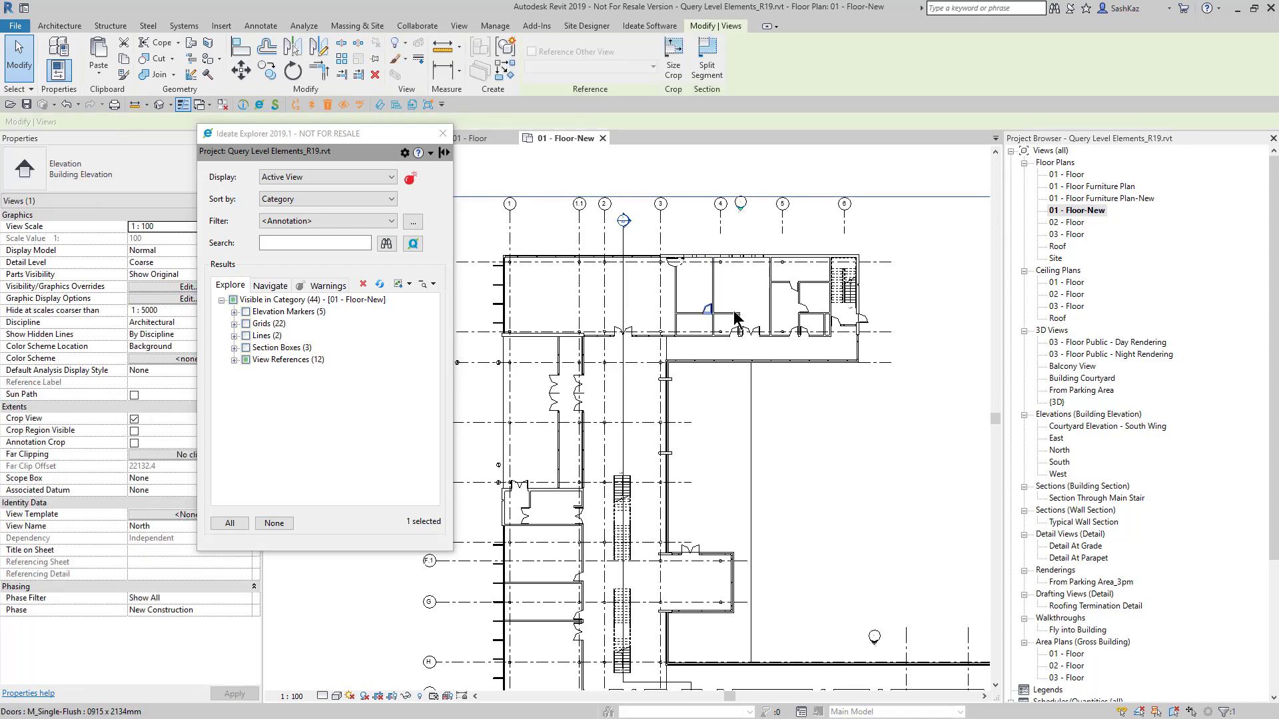
double_click(1064, 175)
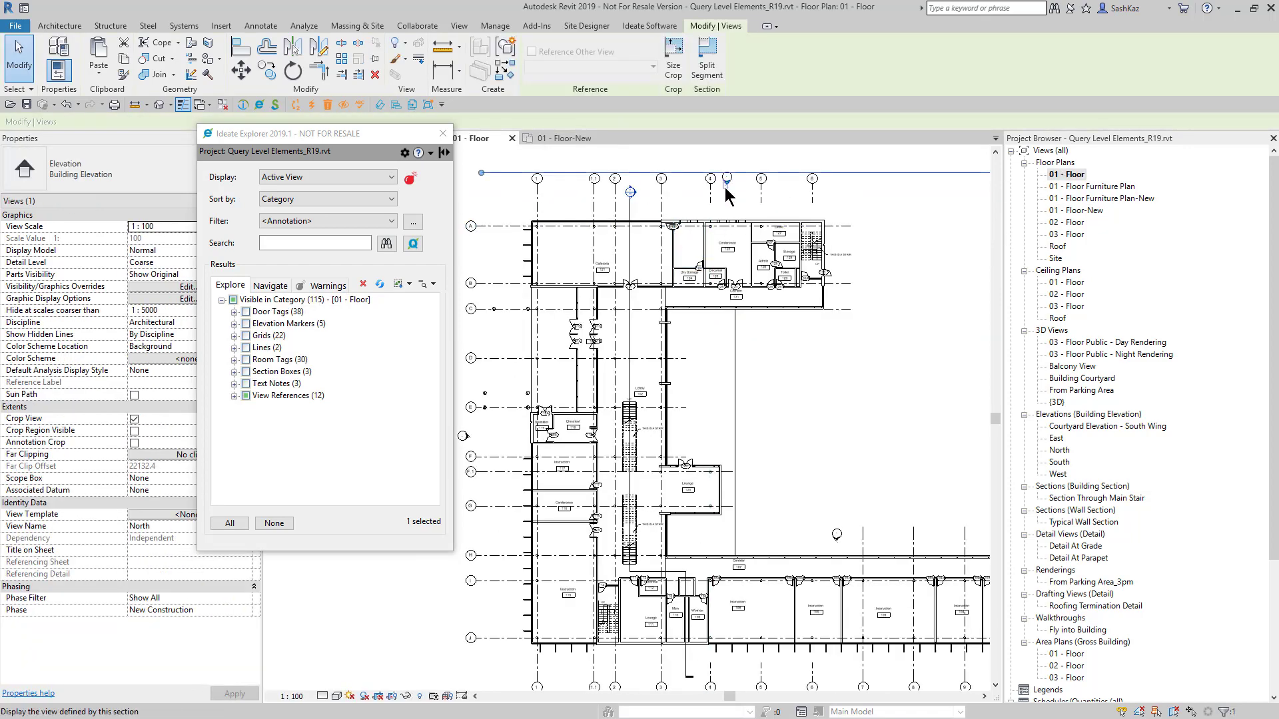
click(274, 523)
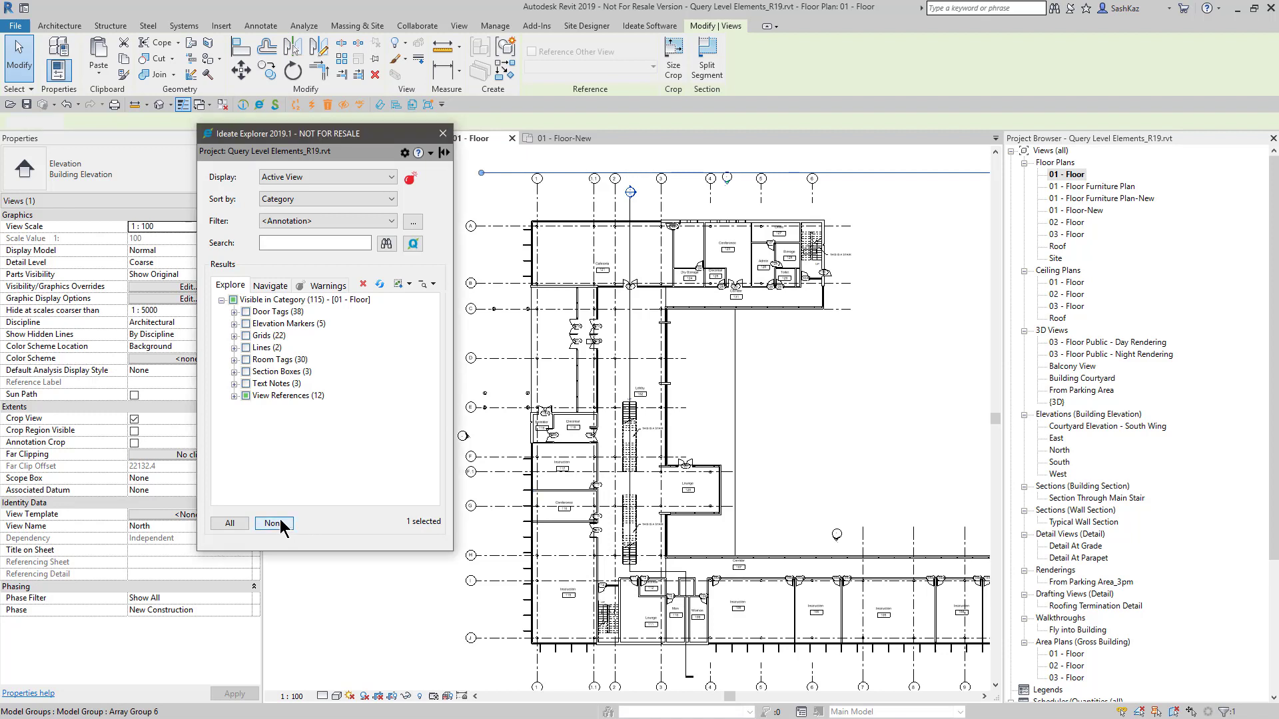
Select the Room Separation lines in 01 - Floor, check that they also appear in 01 - Floor-New, and clear the selection.
click(234, 348)
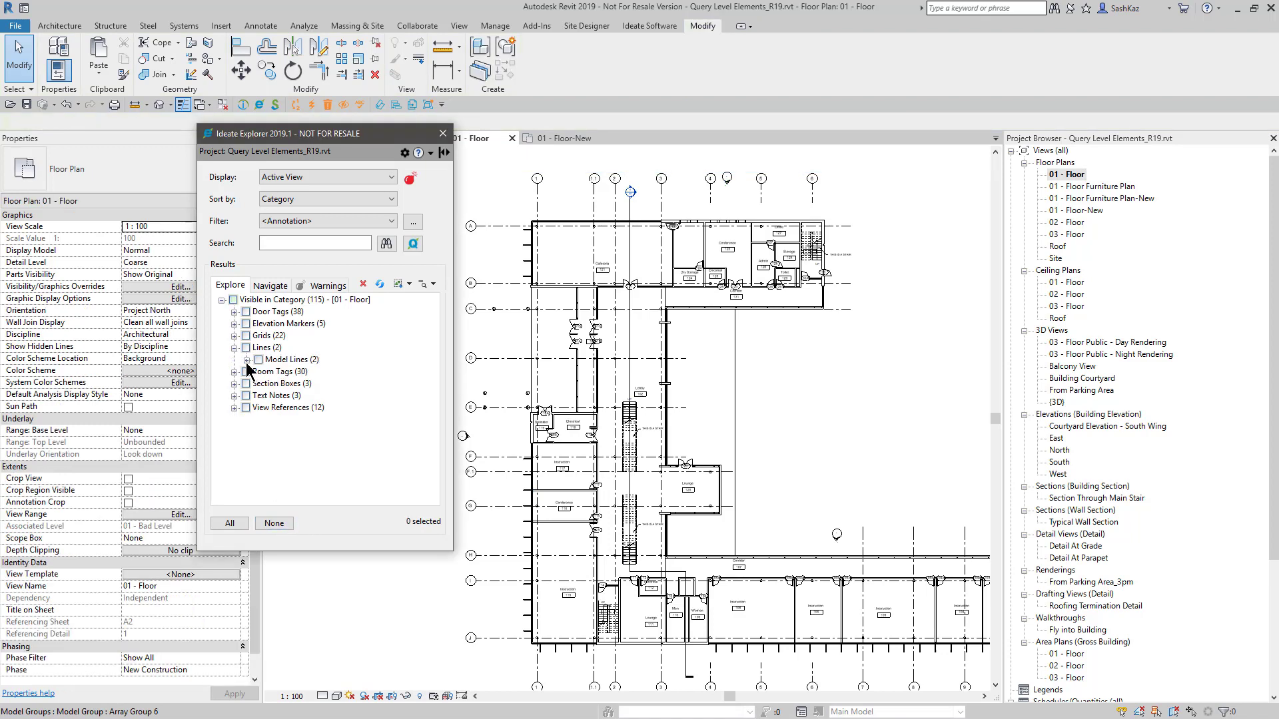
click(246, 360)
click(272, 372)
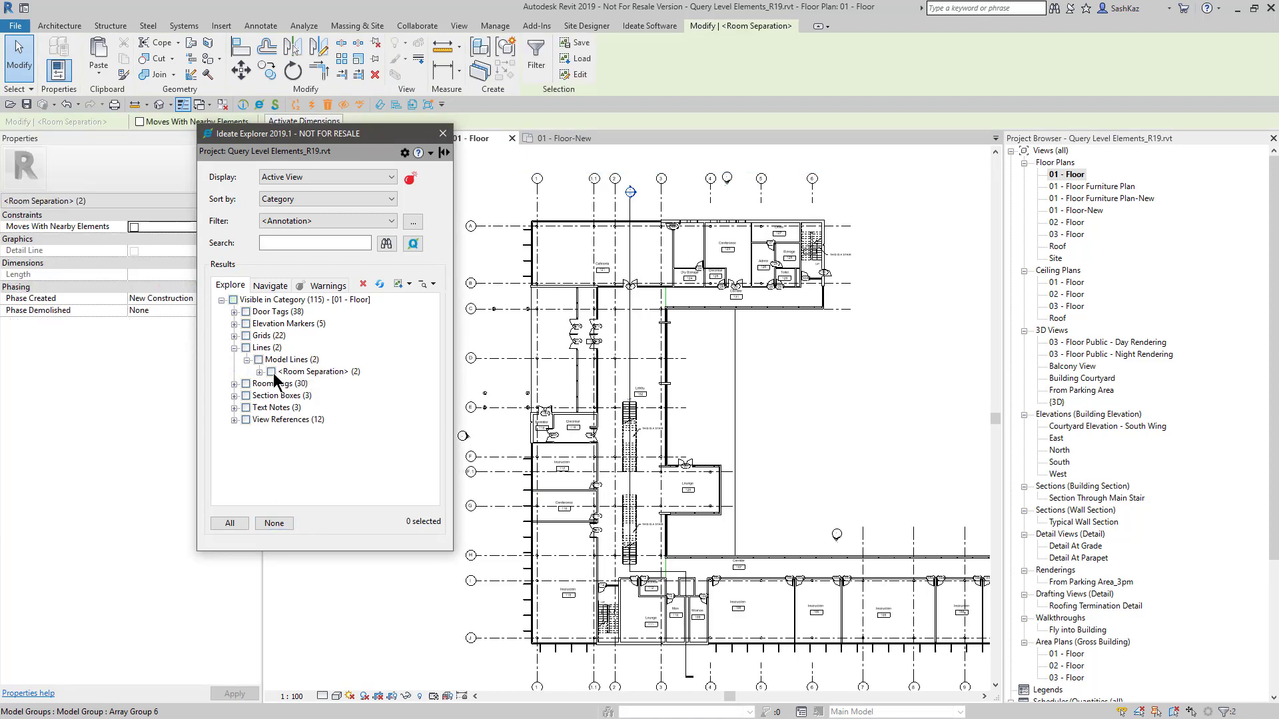
scroll(633, 314, up, 3)
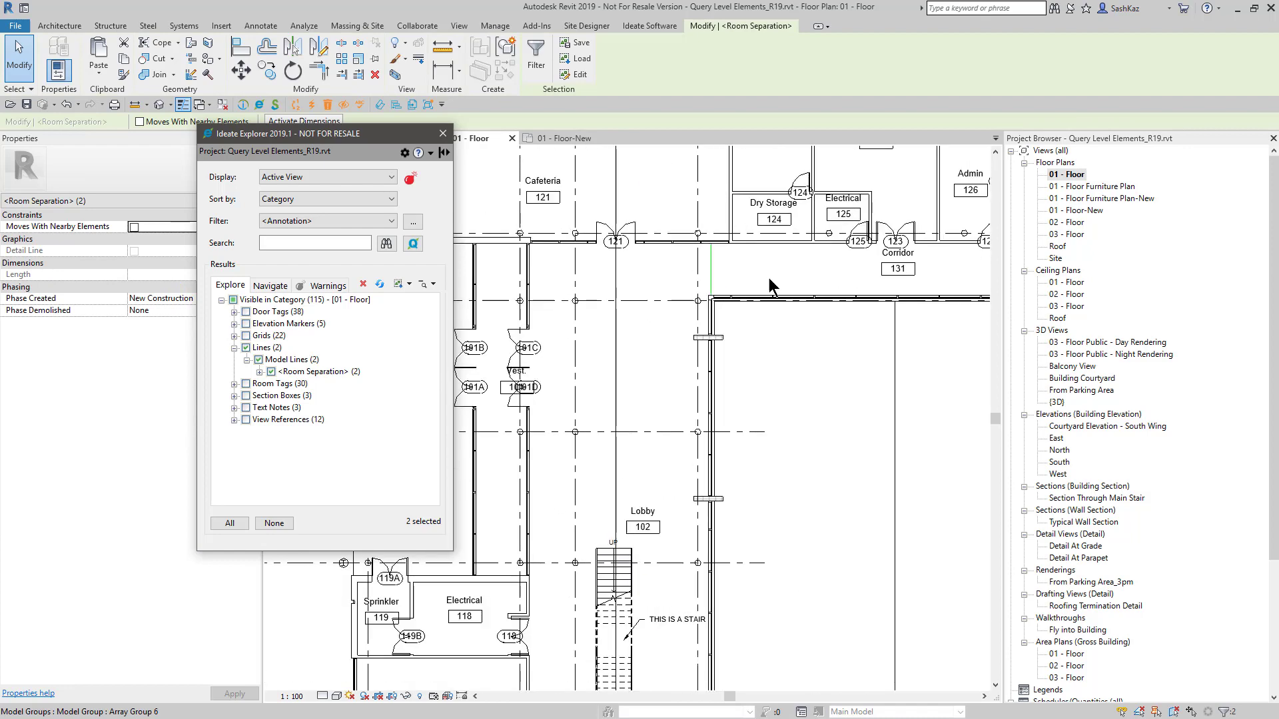
double_click(1086, 210)
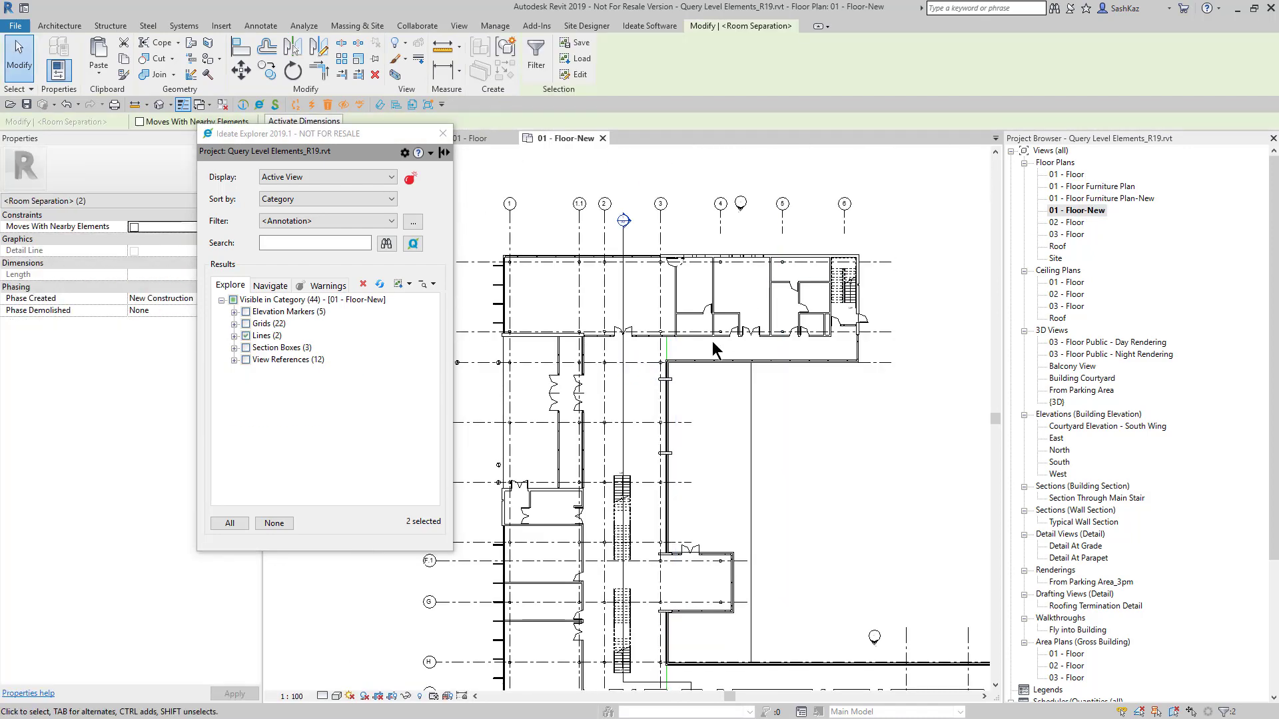
scroll(657, 360, up, 4)
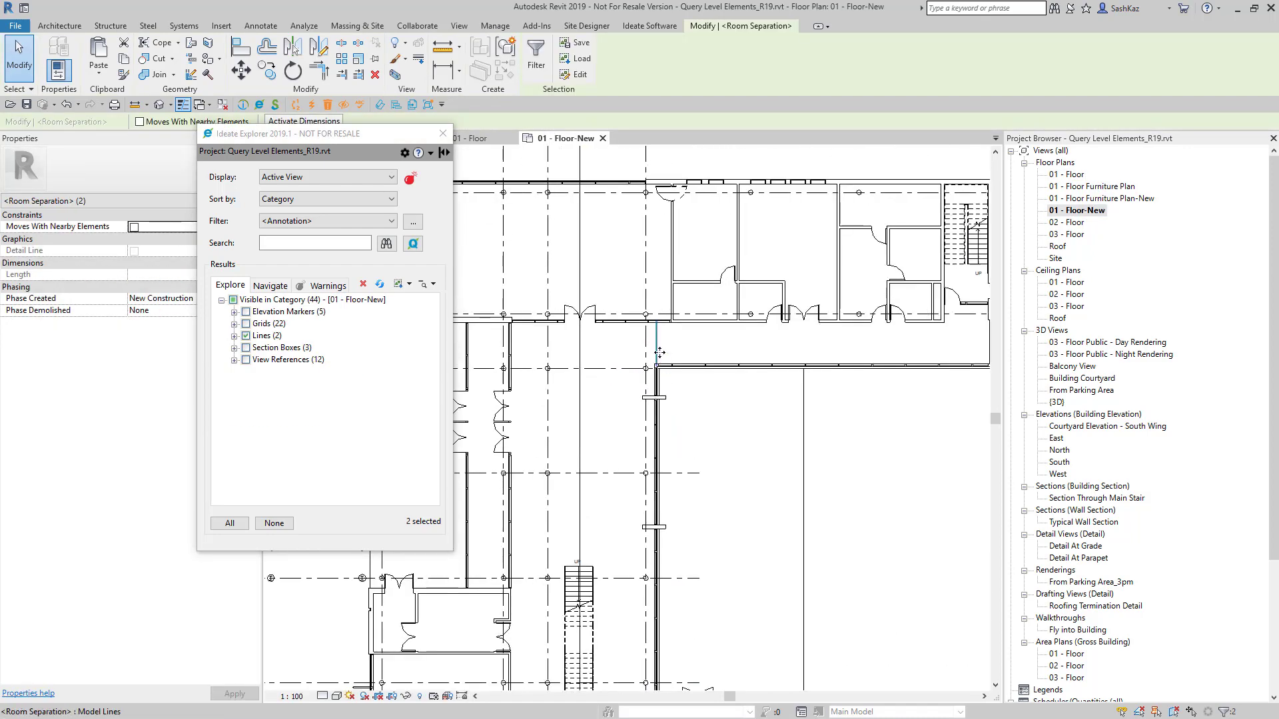
click(1067, 175)
double_click(1068, 175)
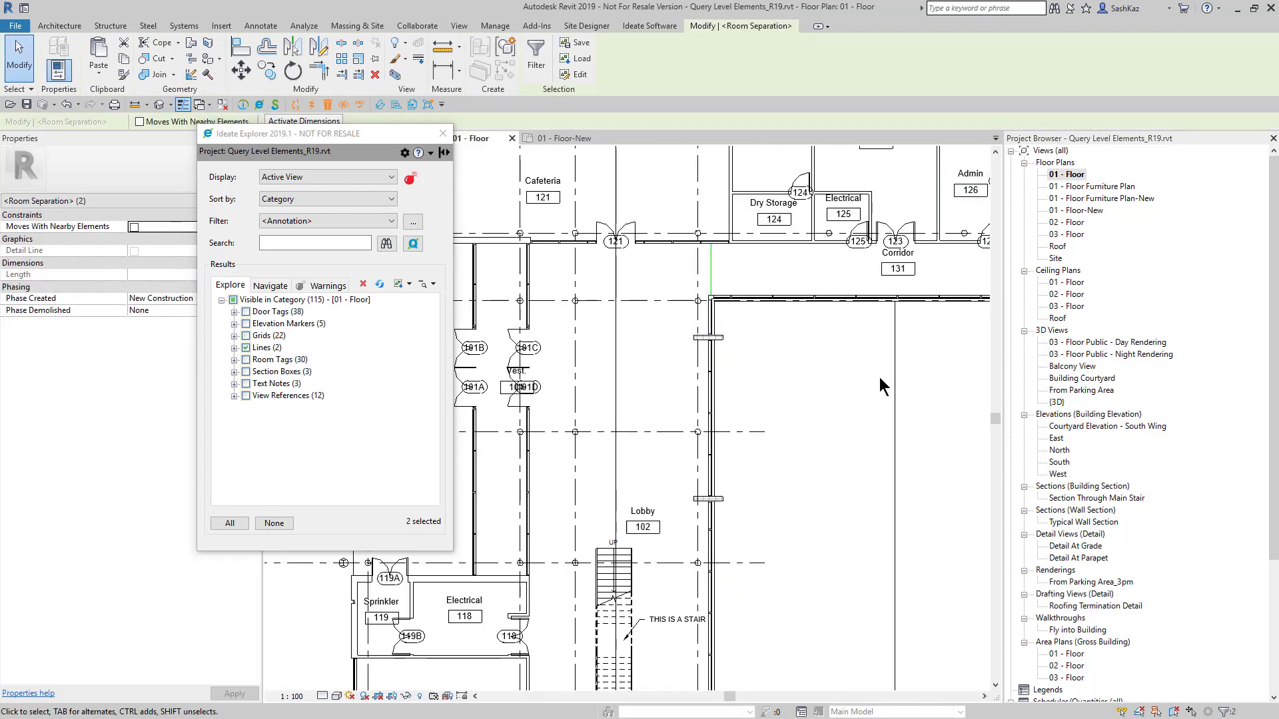
scroll(833, 299, down, 4)
middle_drag(808, 246, 777, 259)
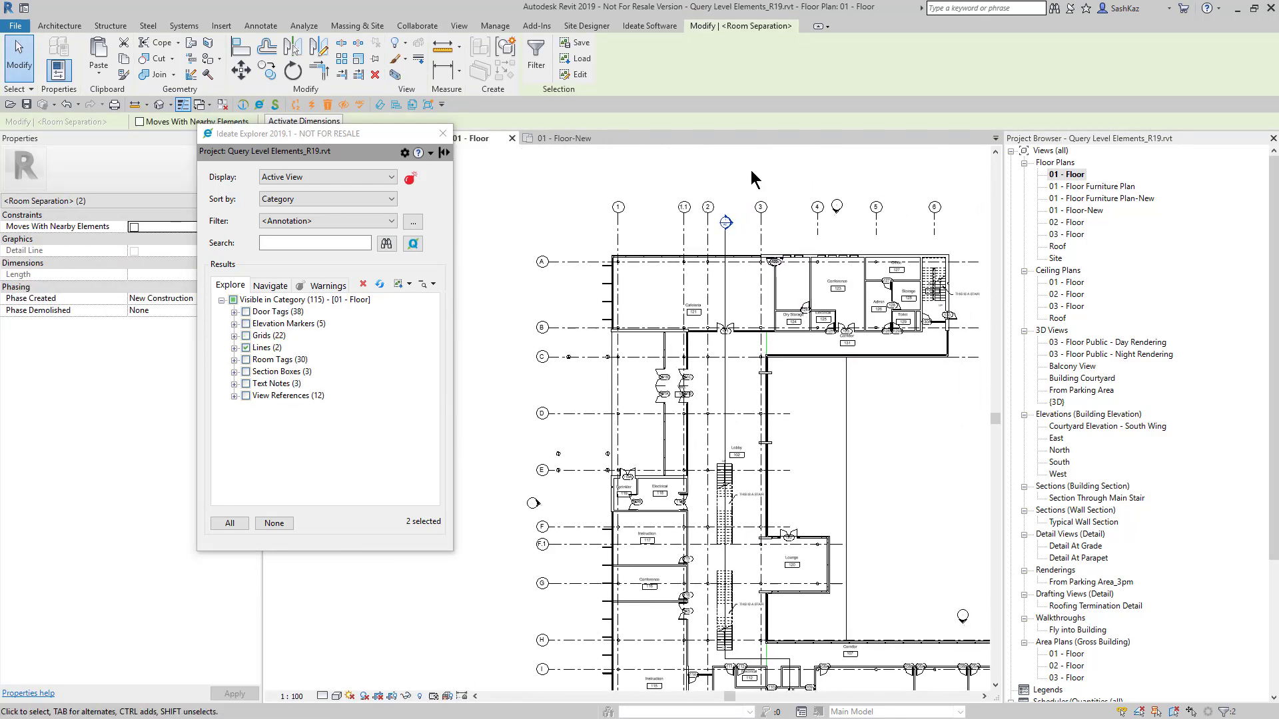
key(Escape)
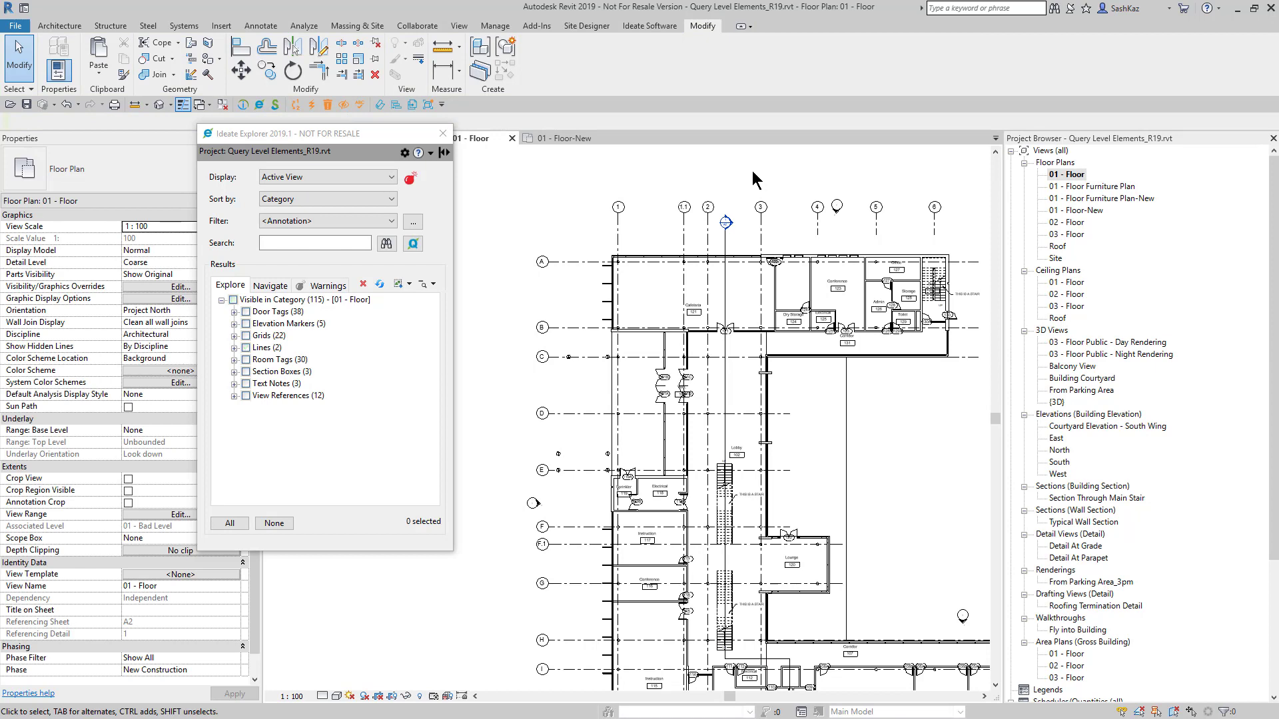
Select all door tags, room tags and text notes in the 01 - Floor plan and cut them to the clipboard.
click(248, 312)
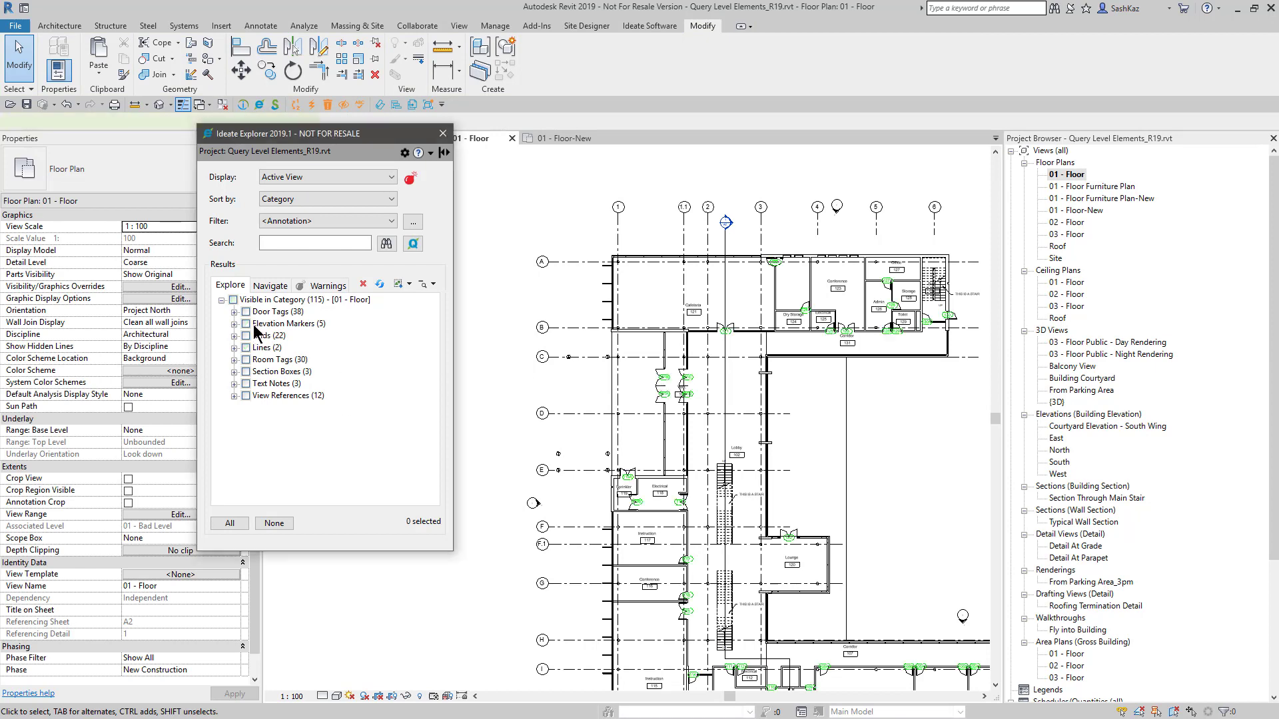
click(246, 361)
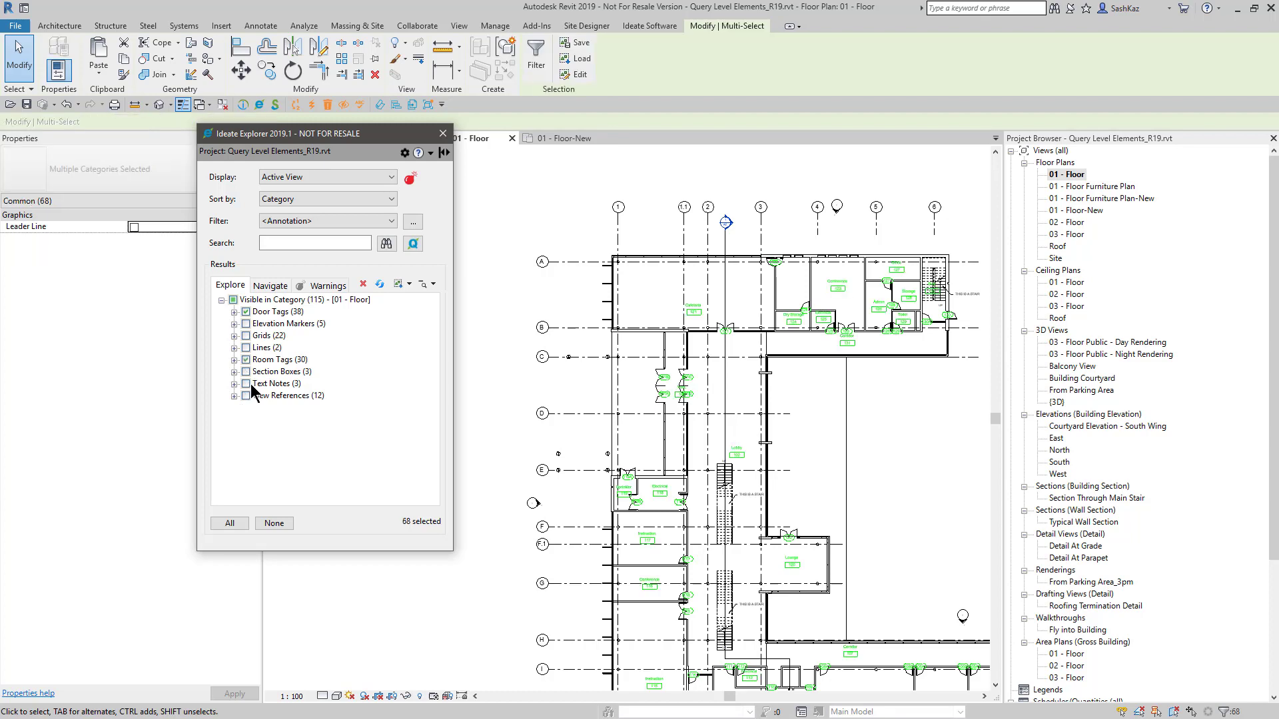
click(246, 383)
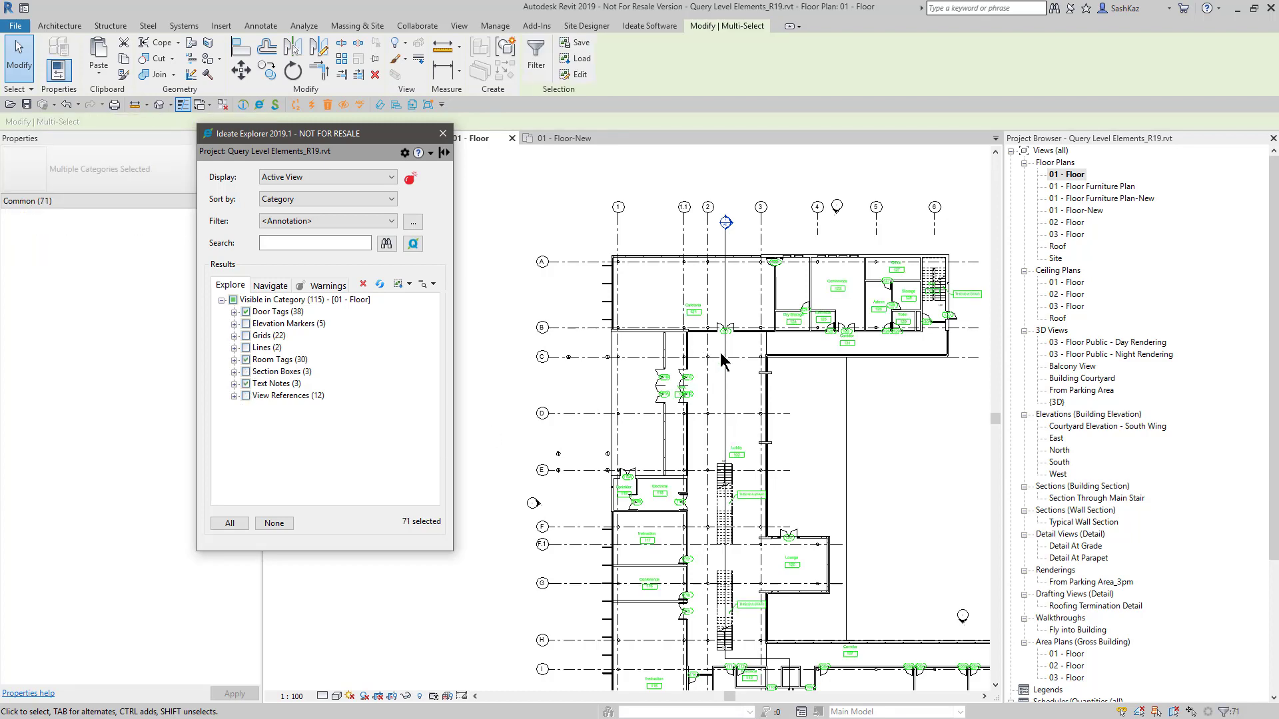
click(129, 47)
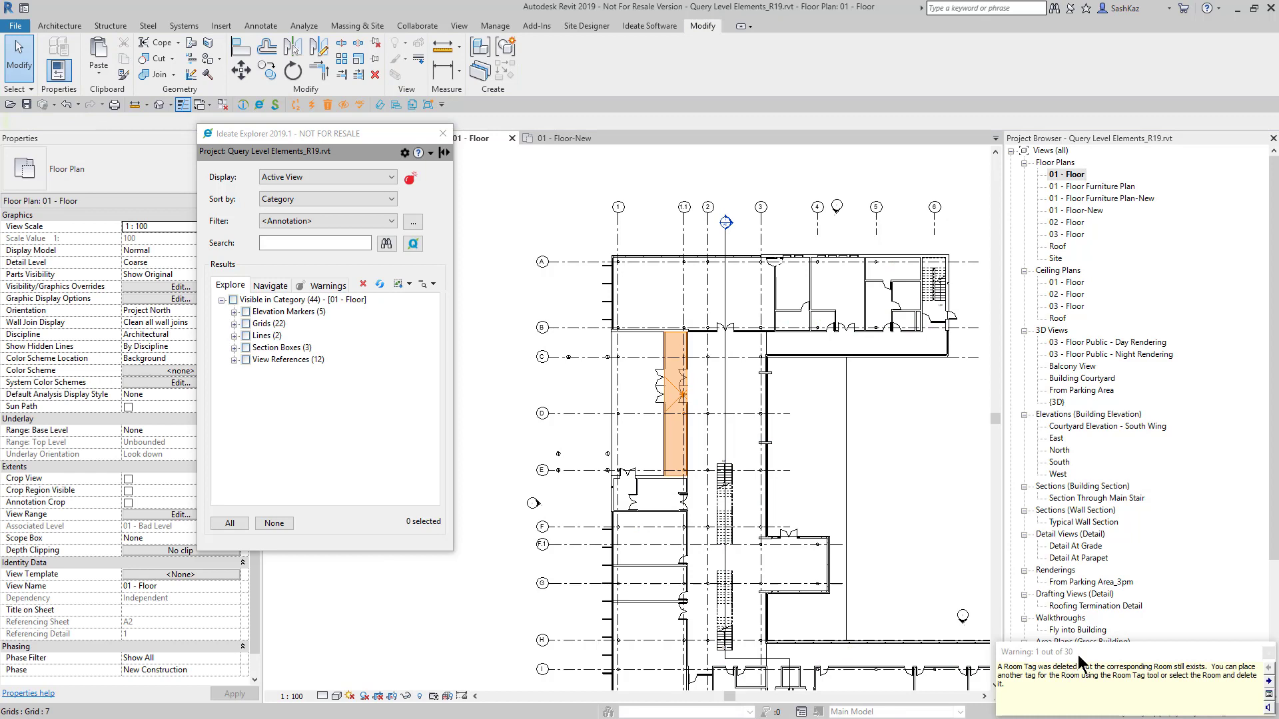
Paste the cut door tags, room tags and text notes in alignment into the 01 - Floor-New plan and clear the selection.
double_click(1074, 211)
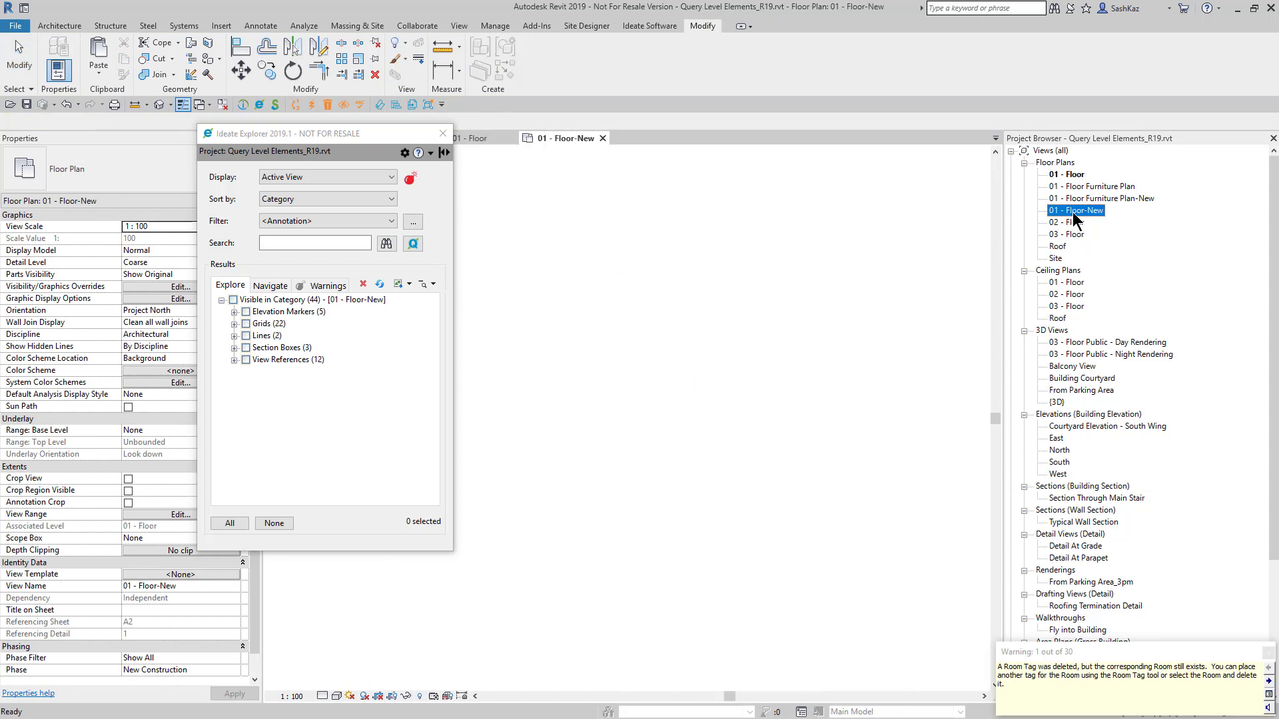
click(99, 75)
click(135, 190)
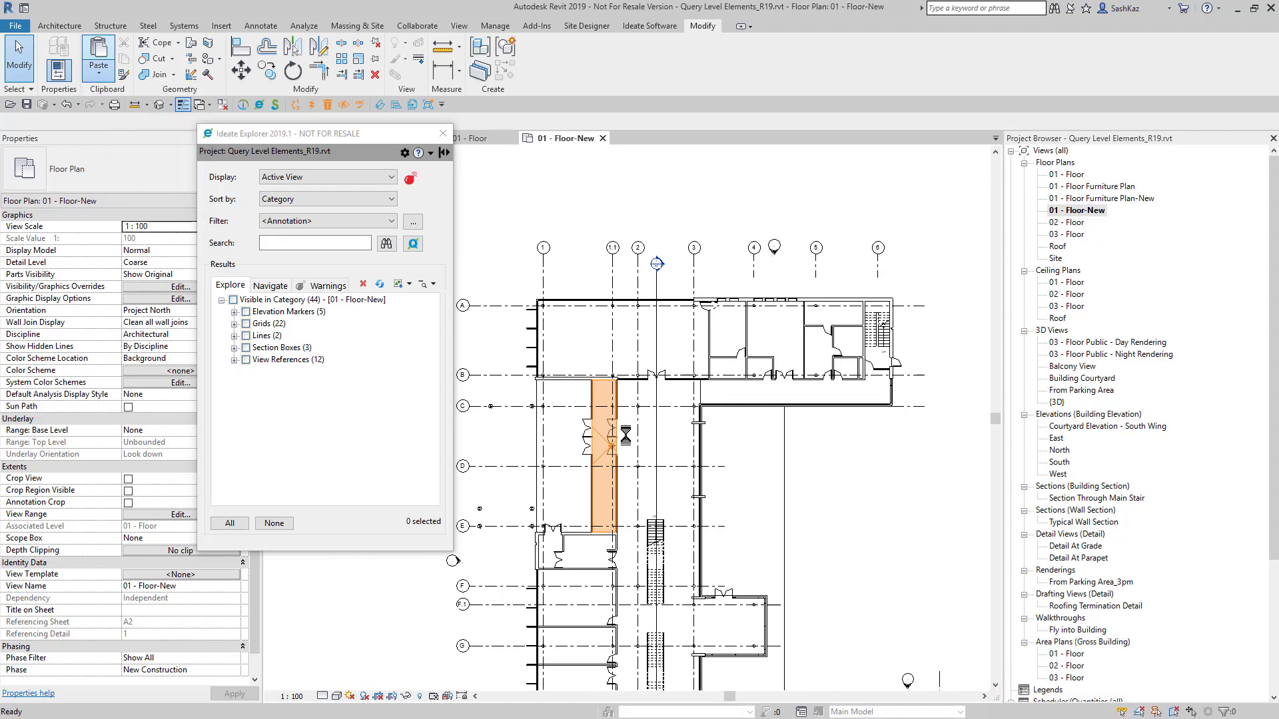
click(571, 226)
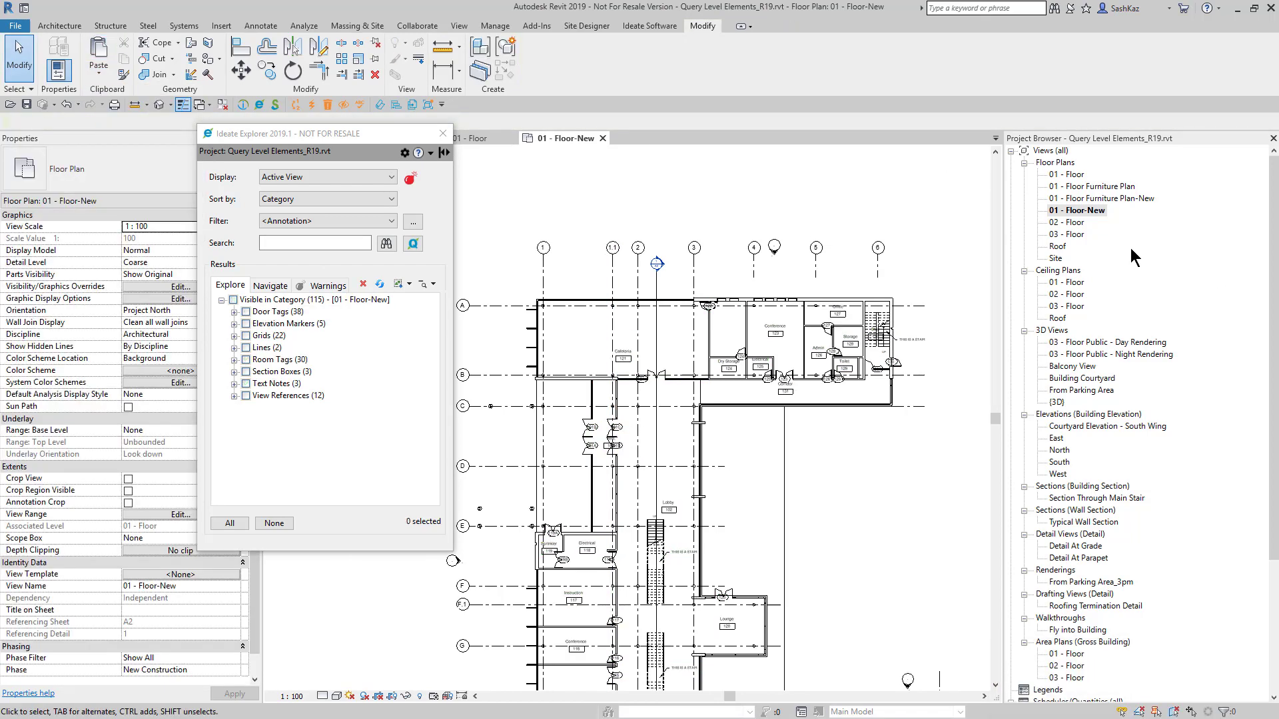
Compare the annotations of the two 01 - Floor furniture plans and cut all door tags, room tags and text notes from 01 - Floor Furniture Plan.
double_click(1105, 198)
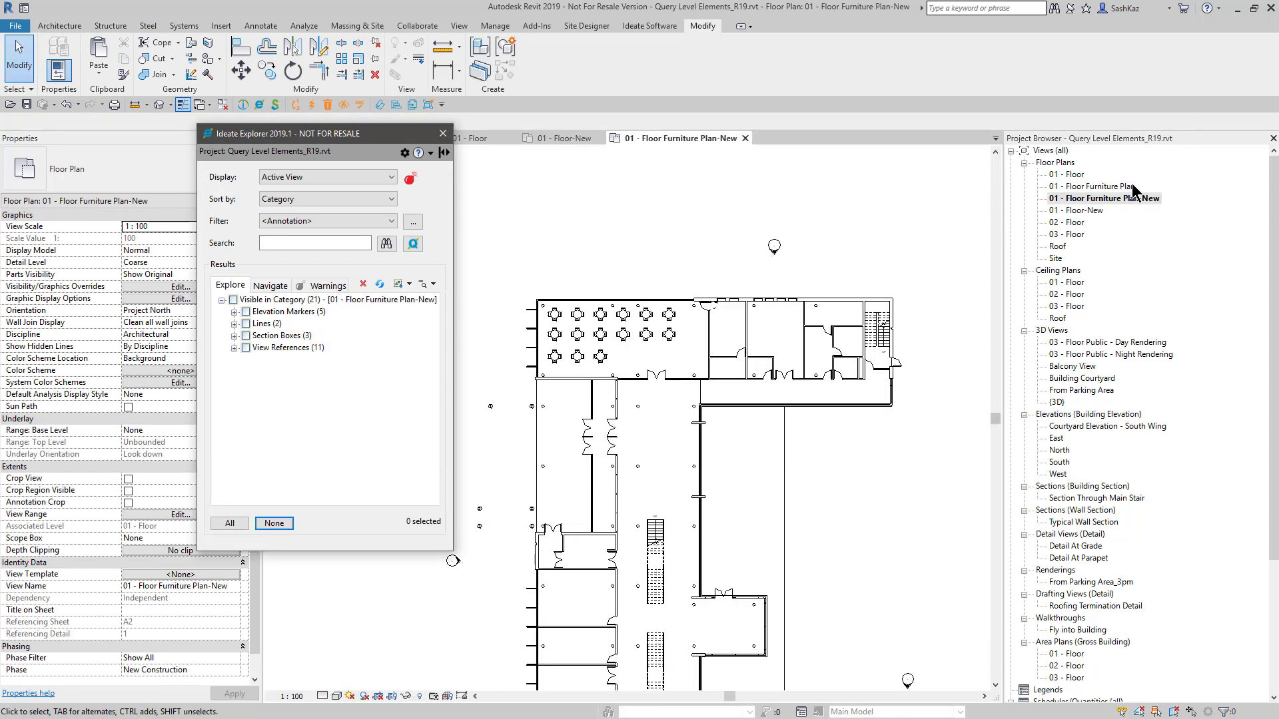
double_click(1112, 186)
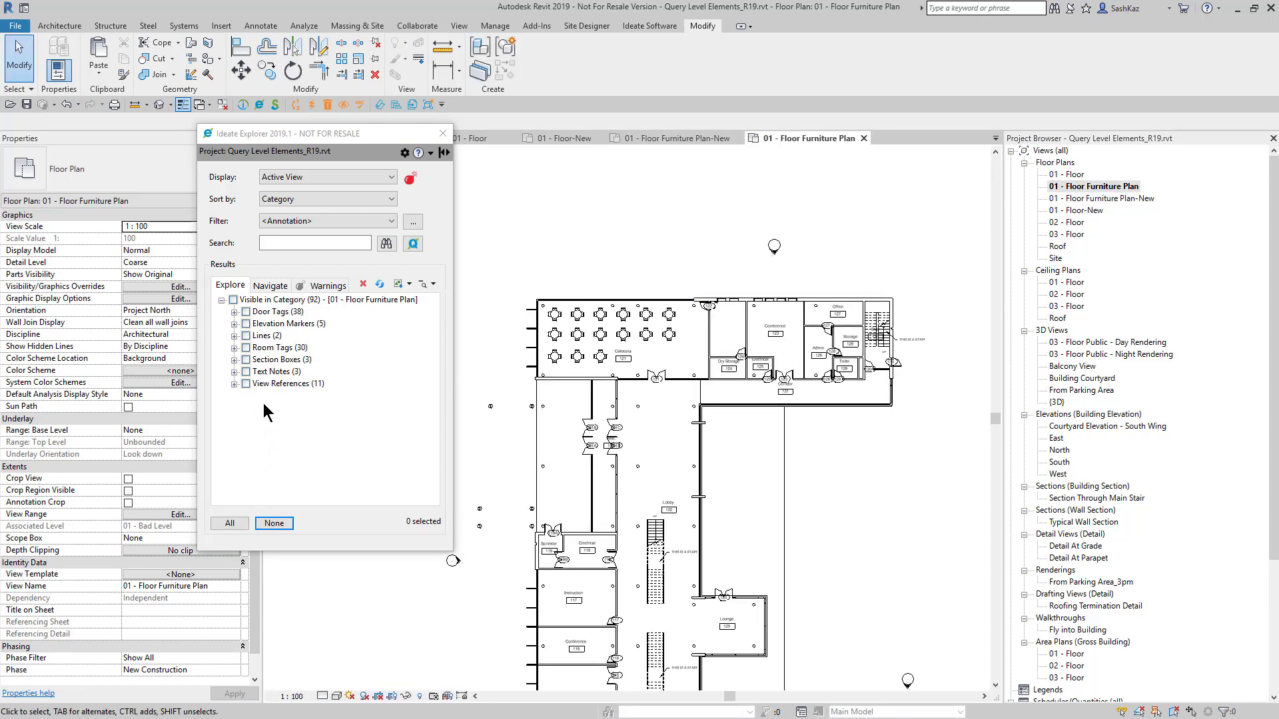
click(245, 312)
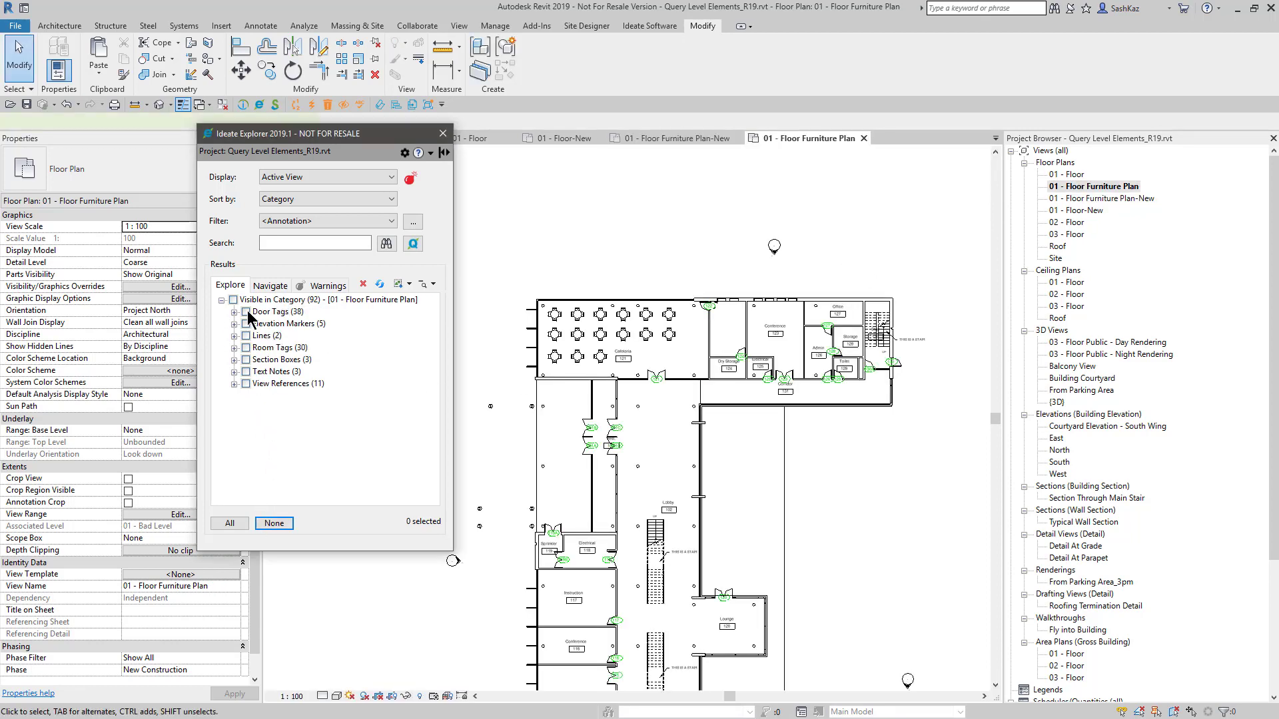
click(245, 348)
click(246, 371)
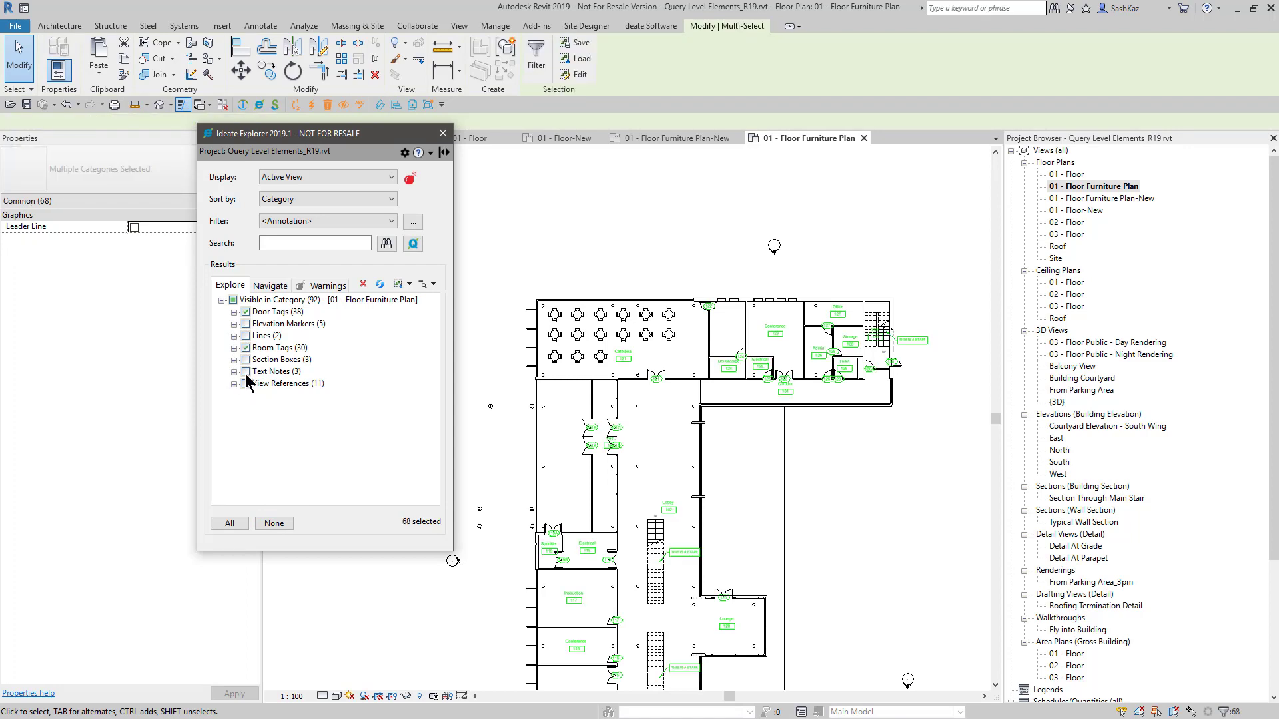
click(124, 44)
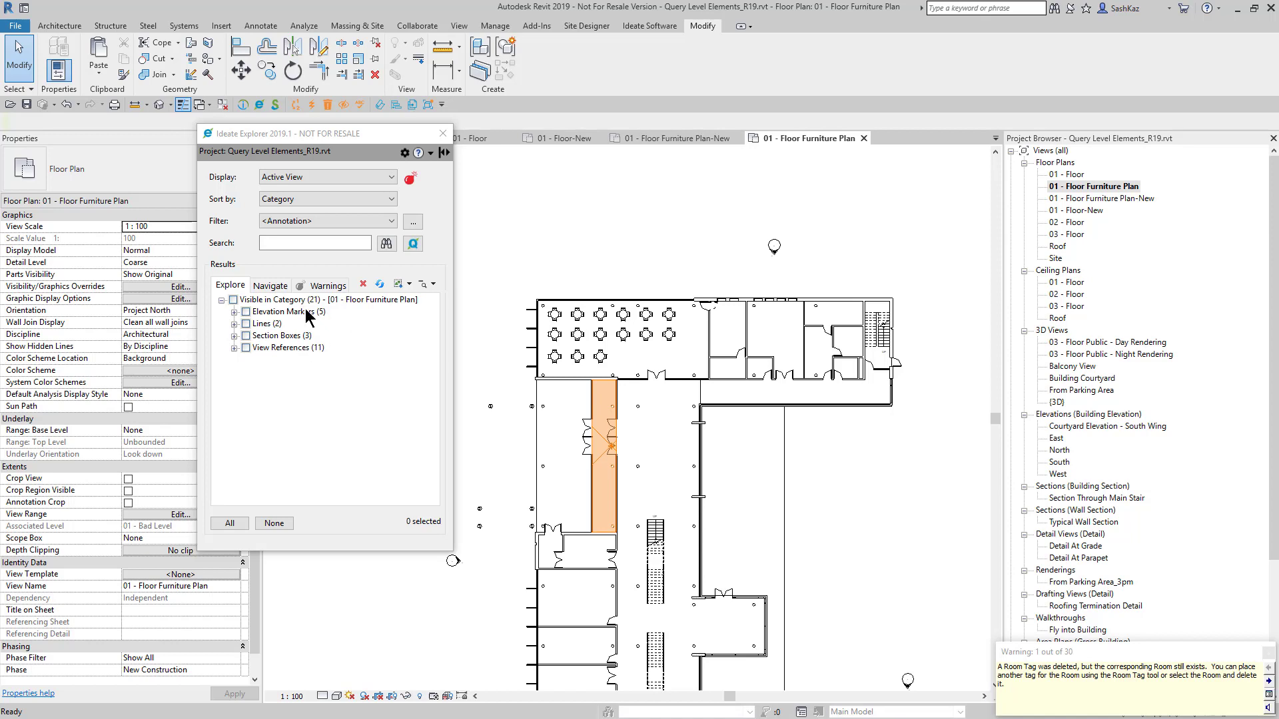
Paste the cut tags and text notes into 01 - Floor Furniture Plan-New, aligned to the current view.
double_click(1082, 199)
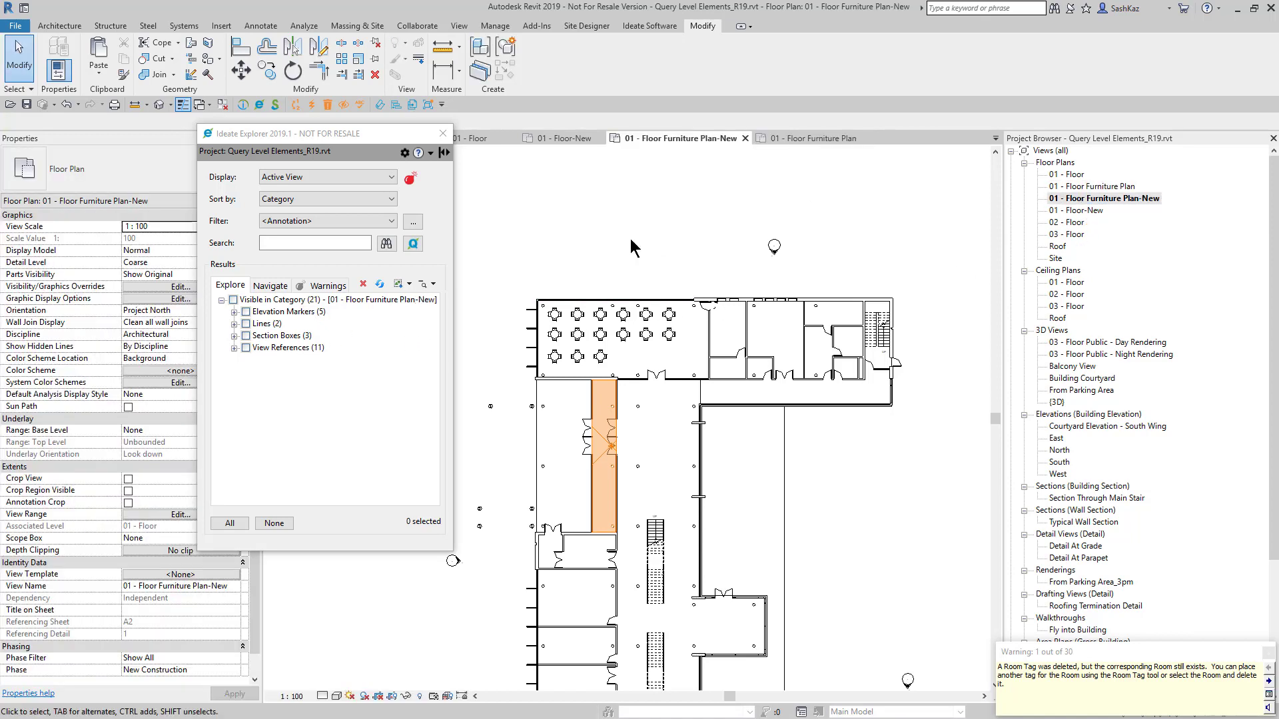
click(99, 72)
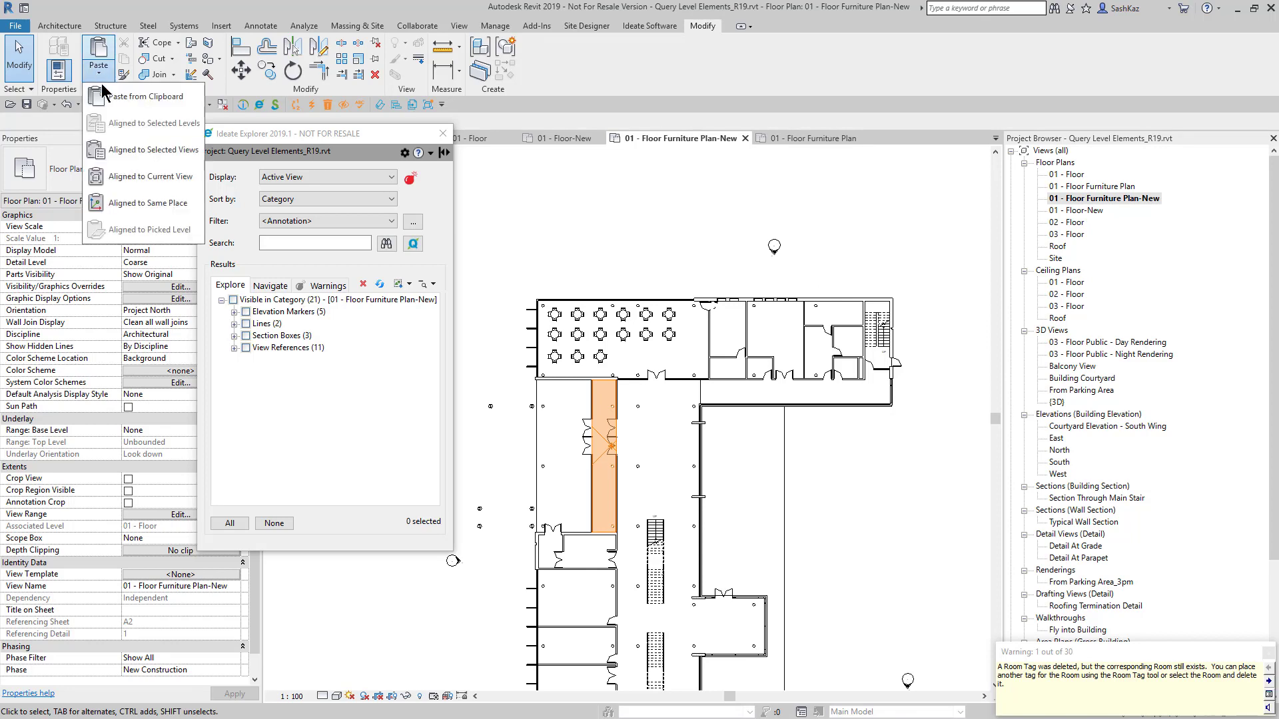
click(119, 178)
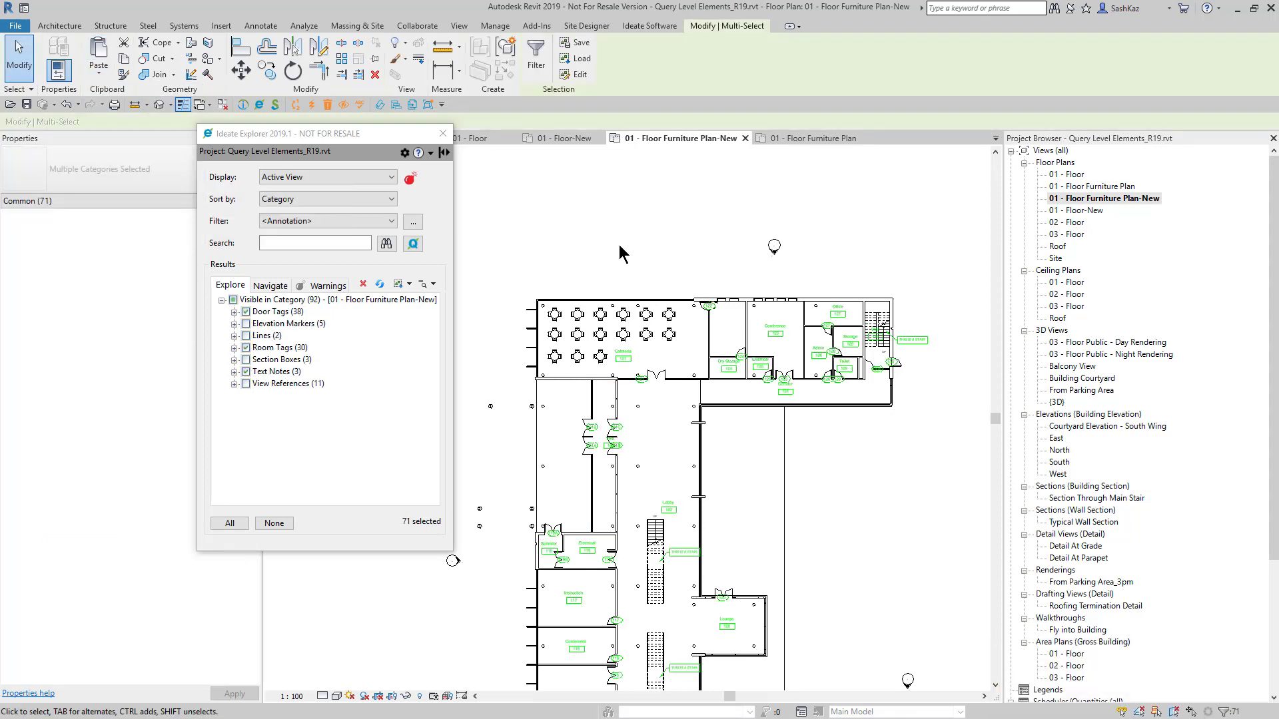
Compare the annotations in 01 - Floor with those in 01 - Floor-New.
double_click(1068, 174)
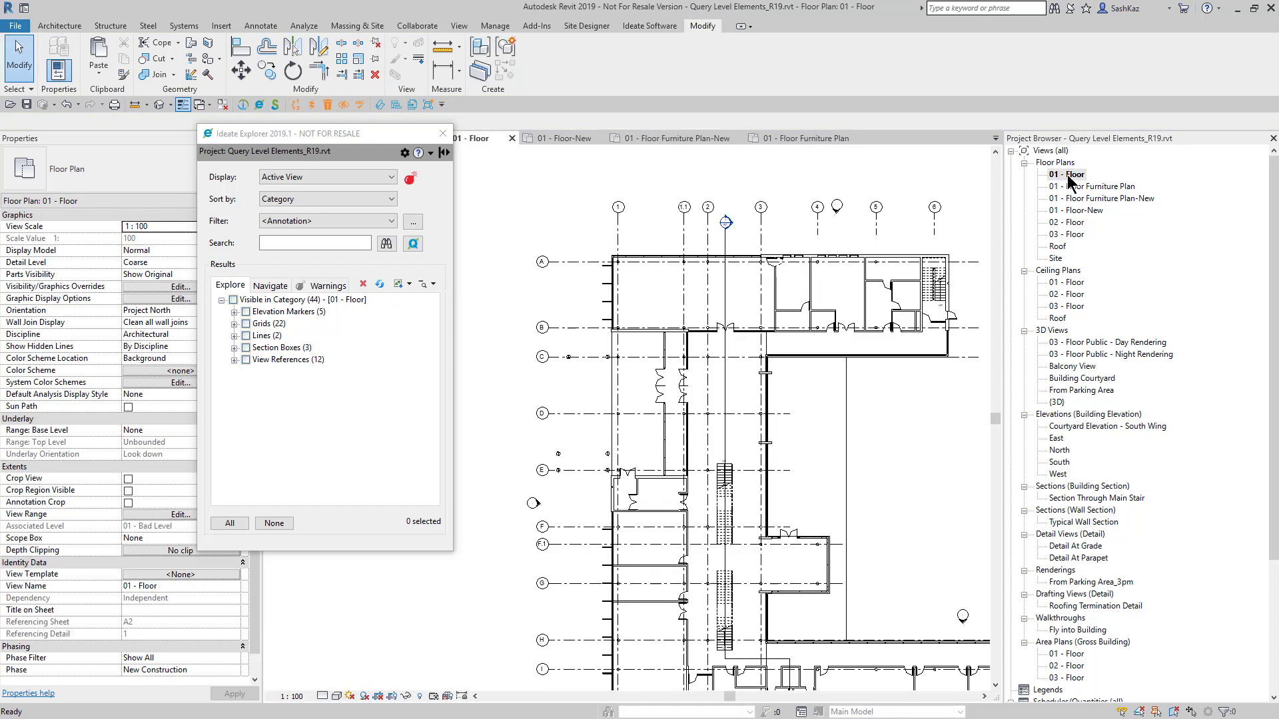
double_click(1082, 211)
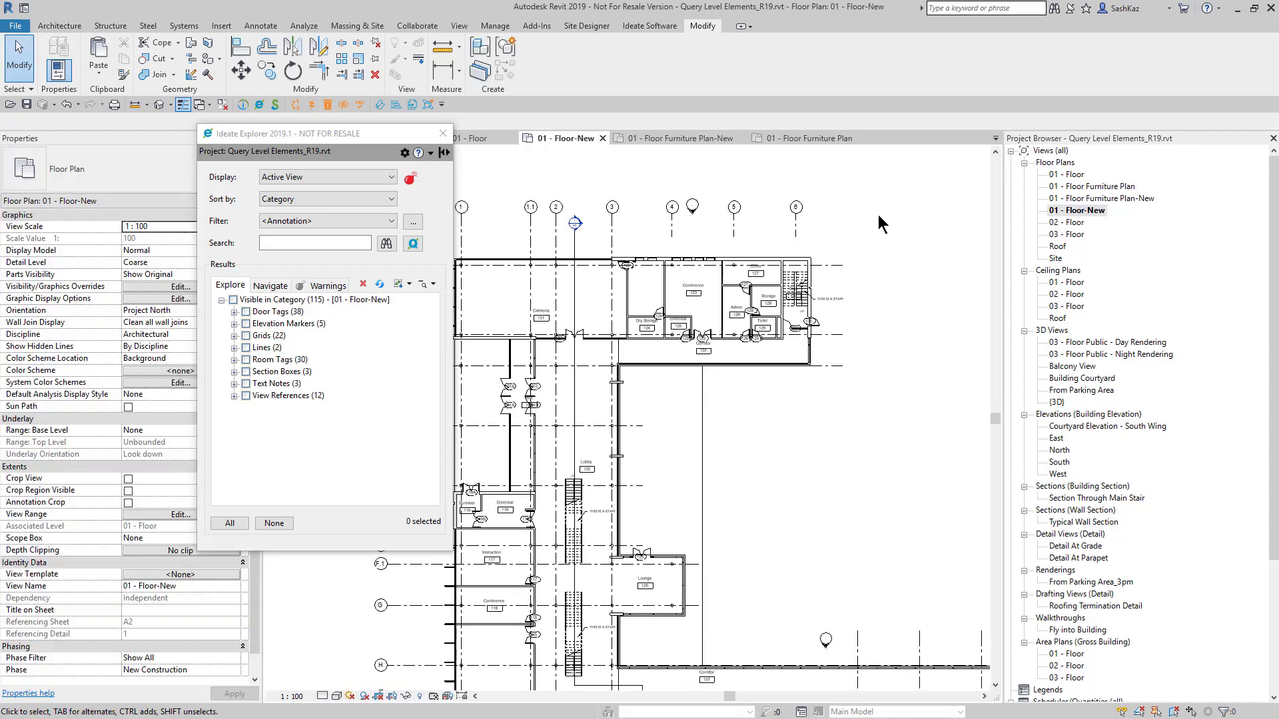
double_click(1068, 174)
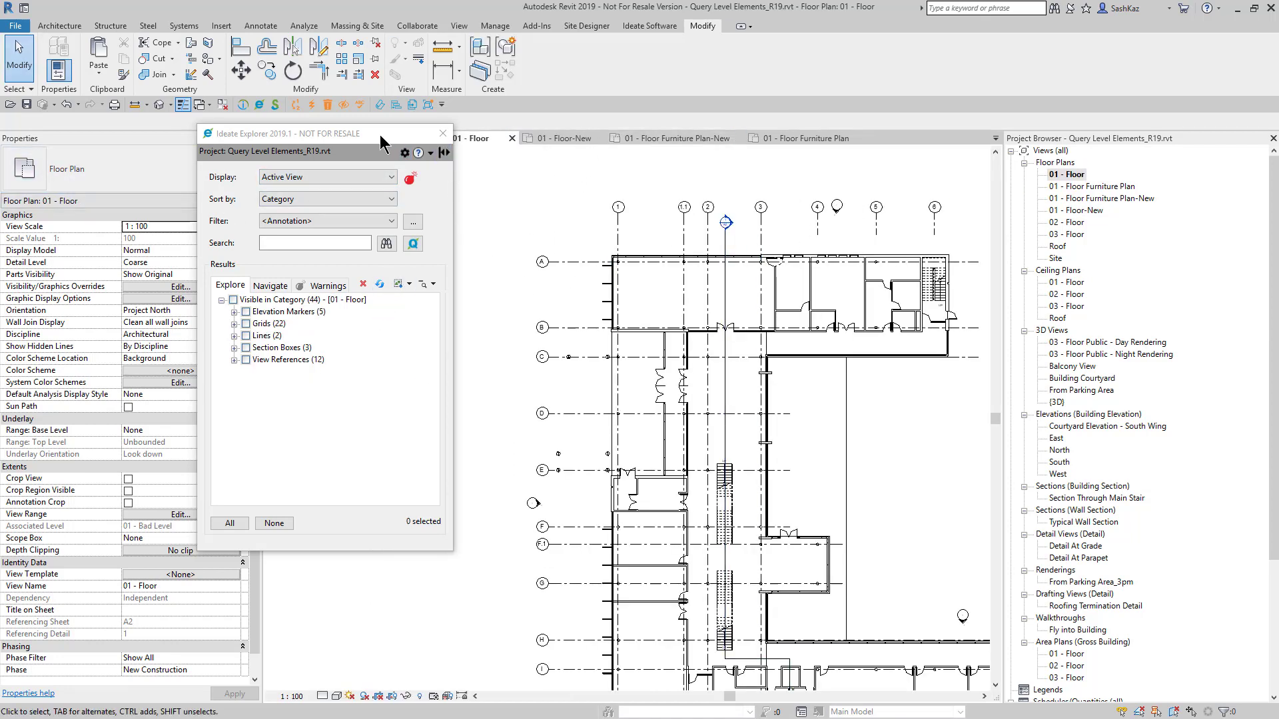
Show the {3D} view with the Ideate Explorer window clear of the building and the Project Browser, with nothing selected.
drag(379, 135, 1105, 180)
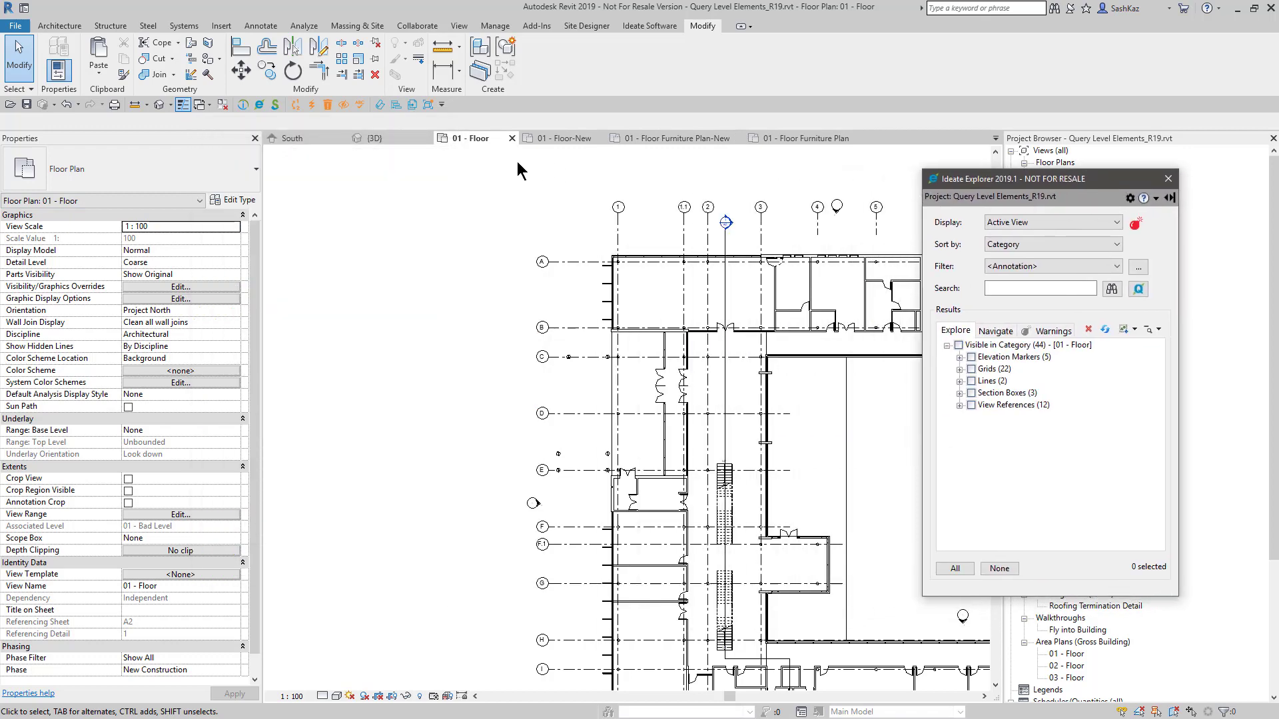
click(399, 138)
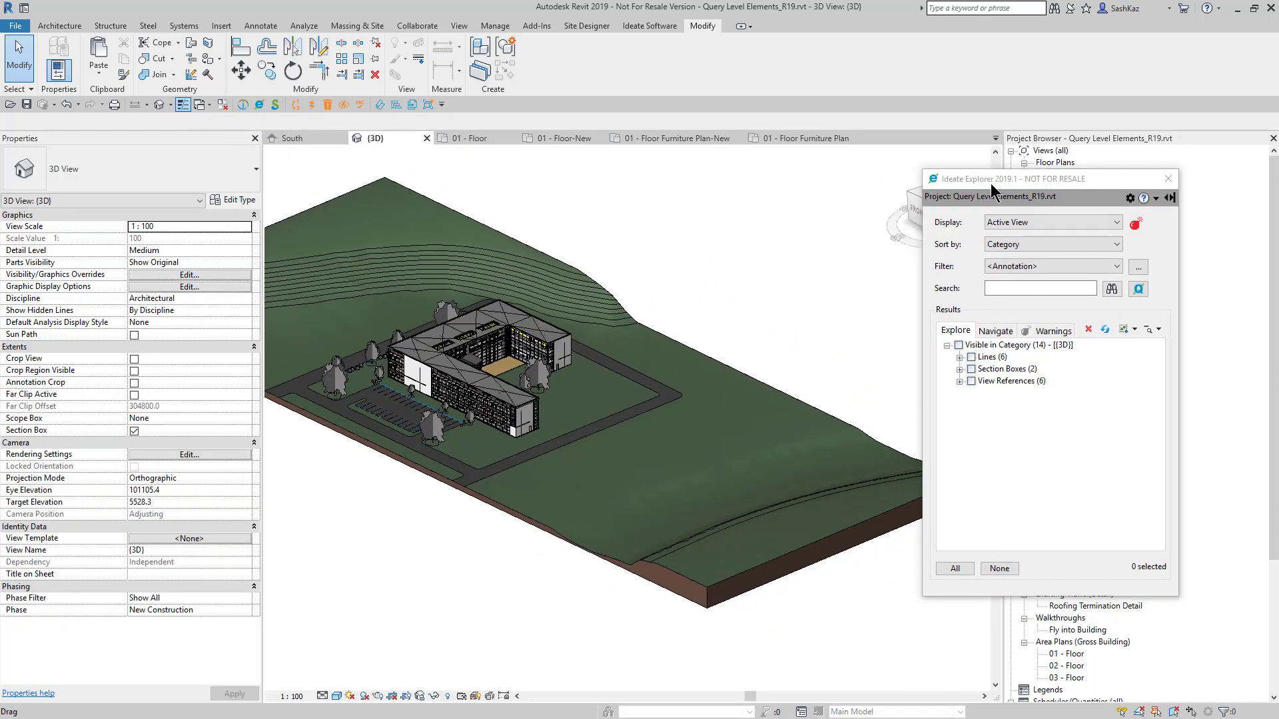
drag(990, 183, 805, 159)
shift+middle_drag(630, 237, 633, 381)
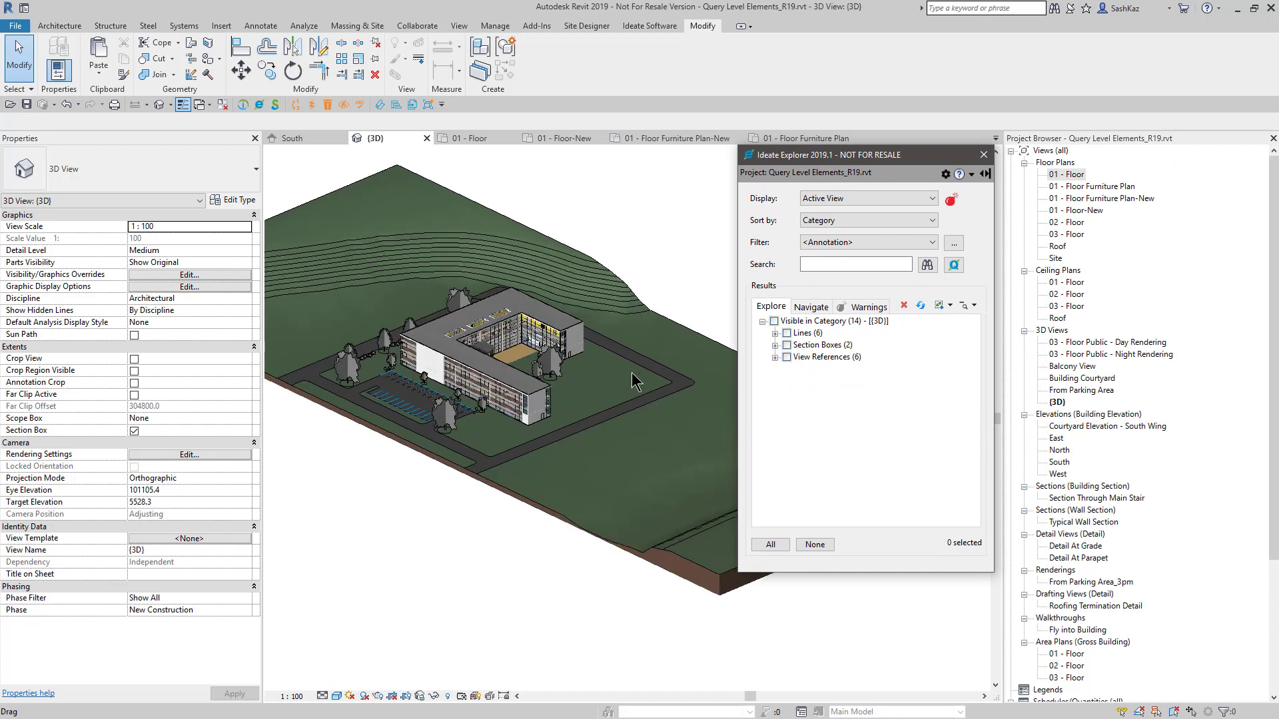
click(815, 544)
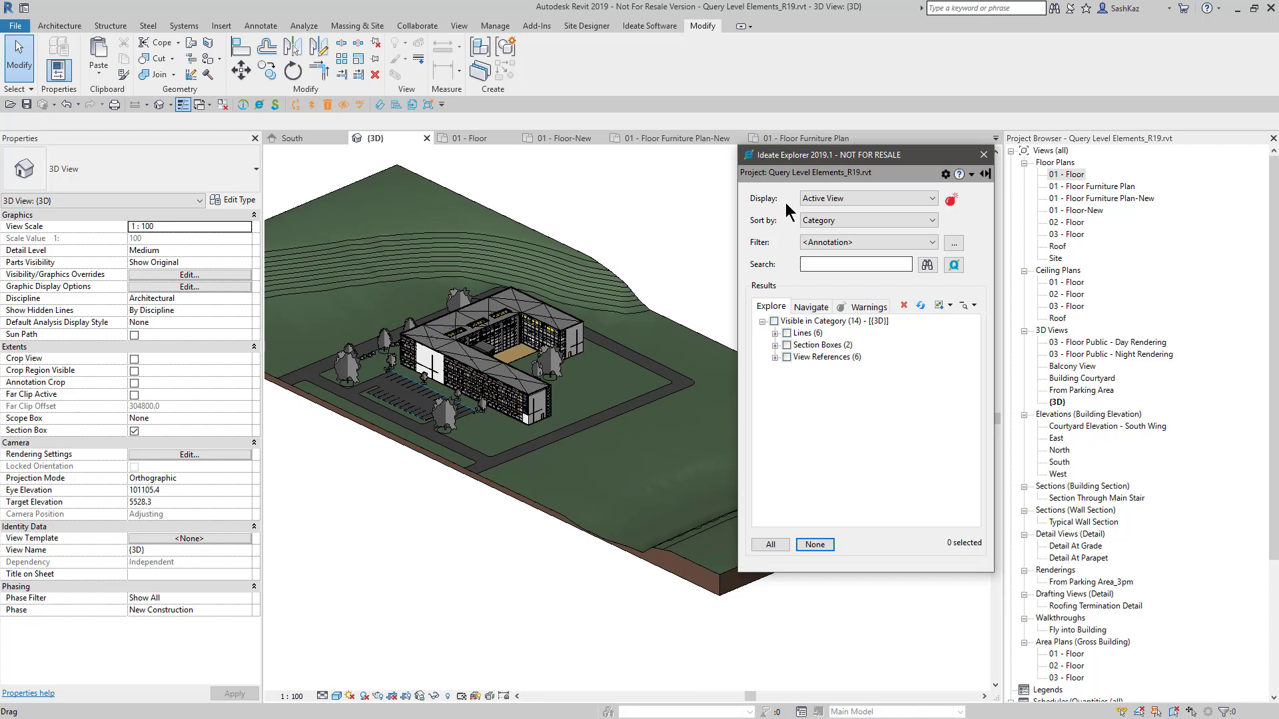
List the elements of the entire project by Level without a filter and expand 01 - Bad Level.
click(834, 199)
click(826, 211)
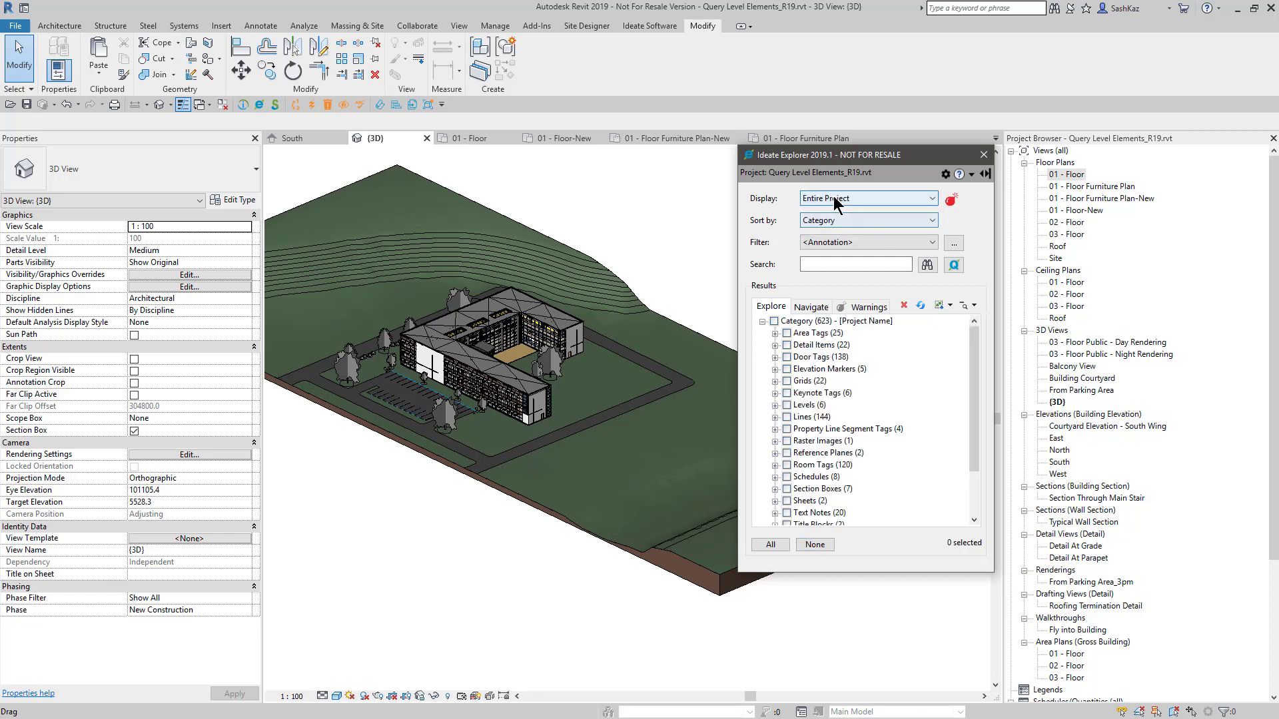
click(828, 221)
click(832, 245)
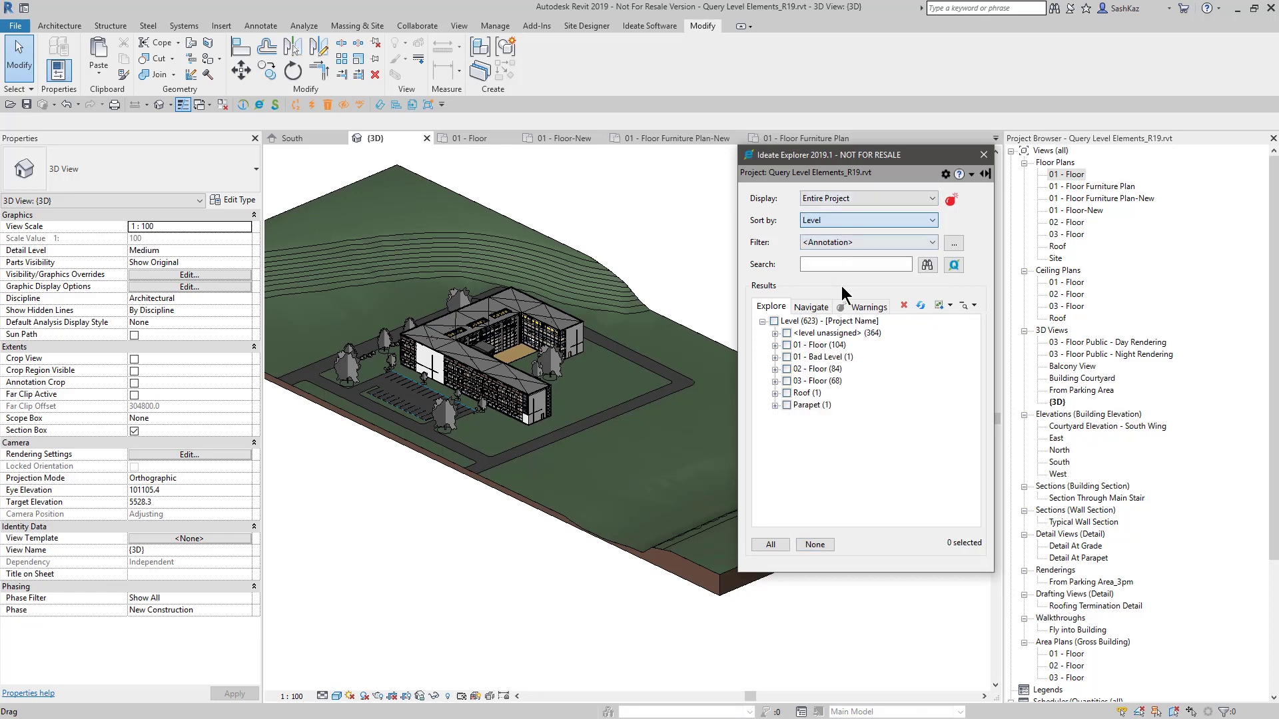
click(823, 243)
click(826, 258)
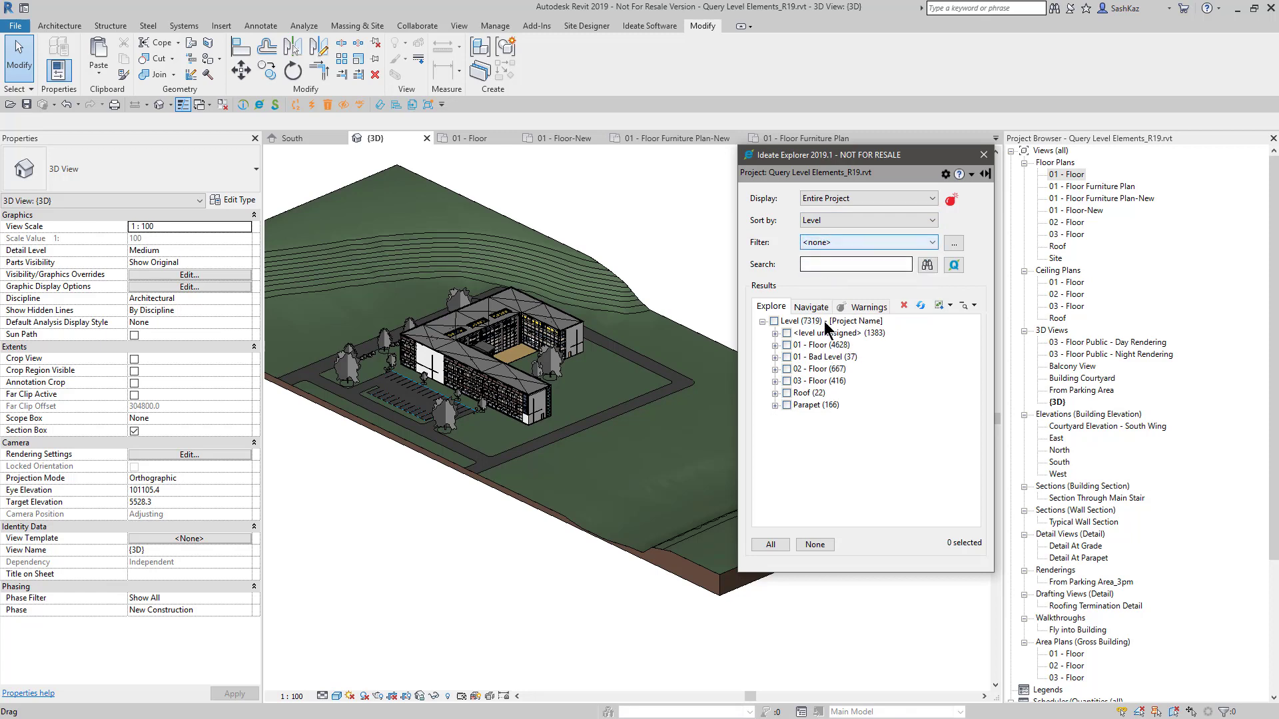
click(774, 358)
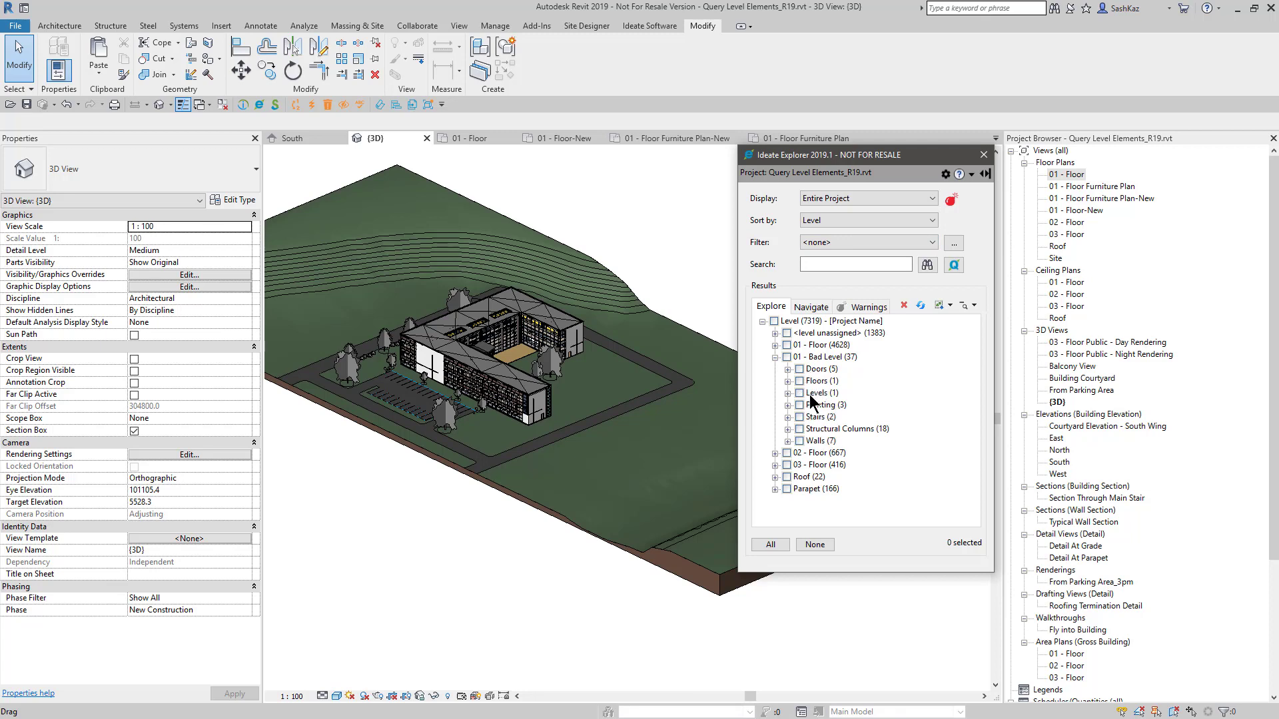
Filter the project list to <Model> elements, expand 01 - Bad Level, and select its walls.
click(822, 245)
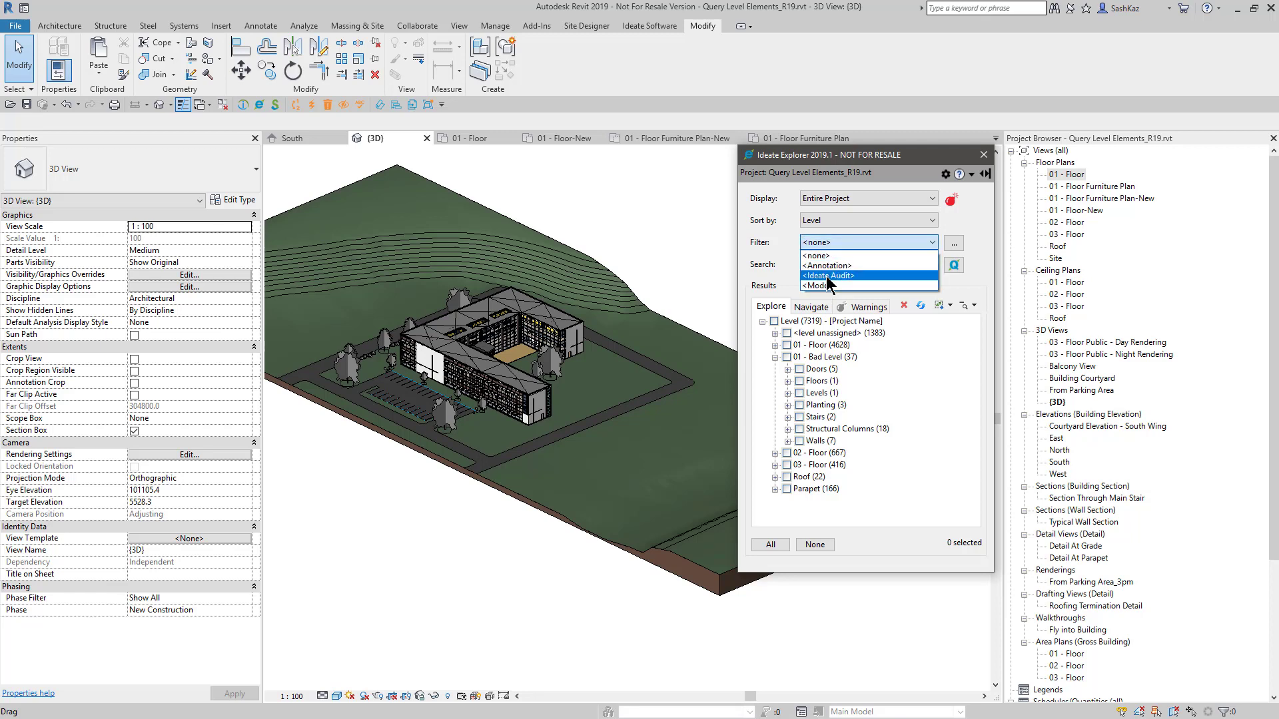
click(826, 287)
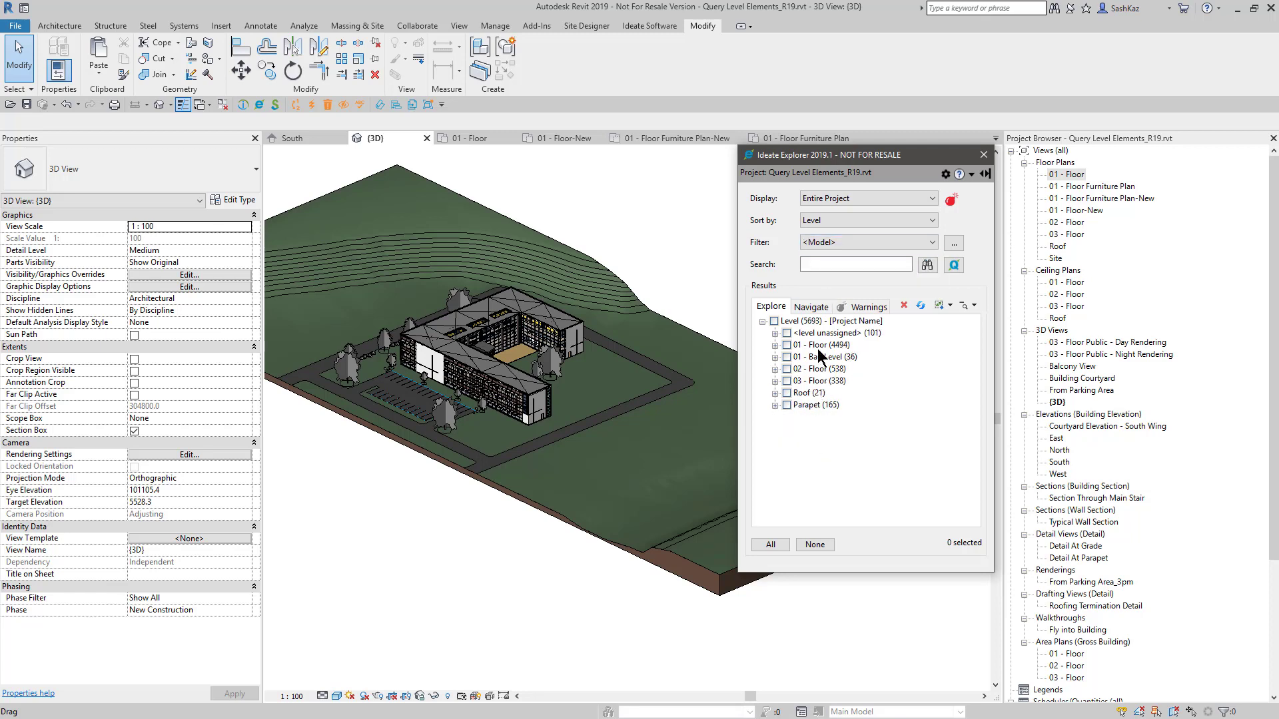
click(775, 357)
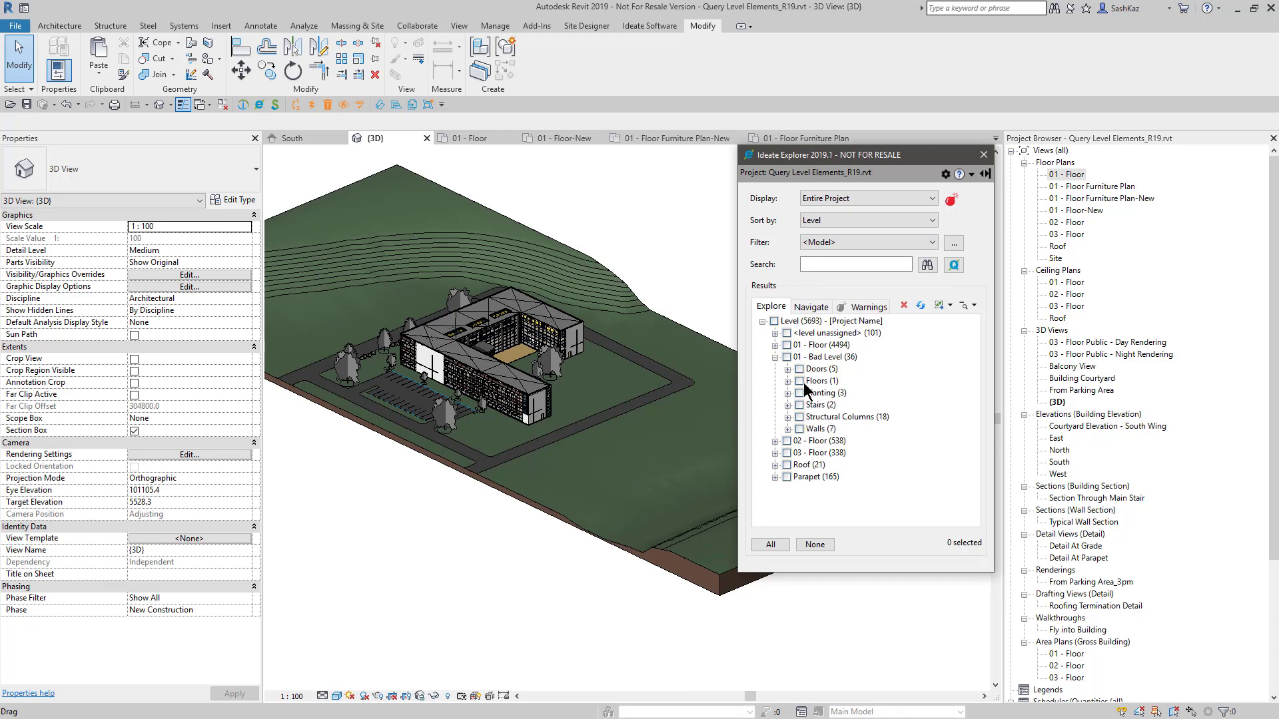
click(800, 430)
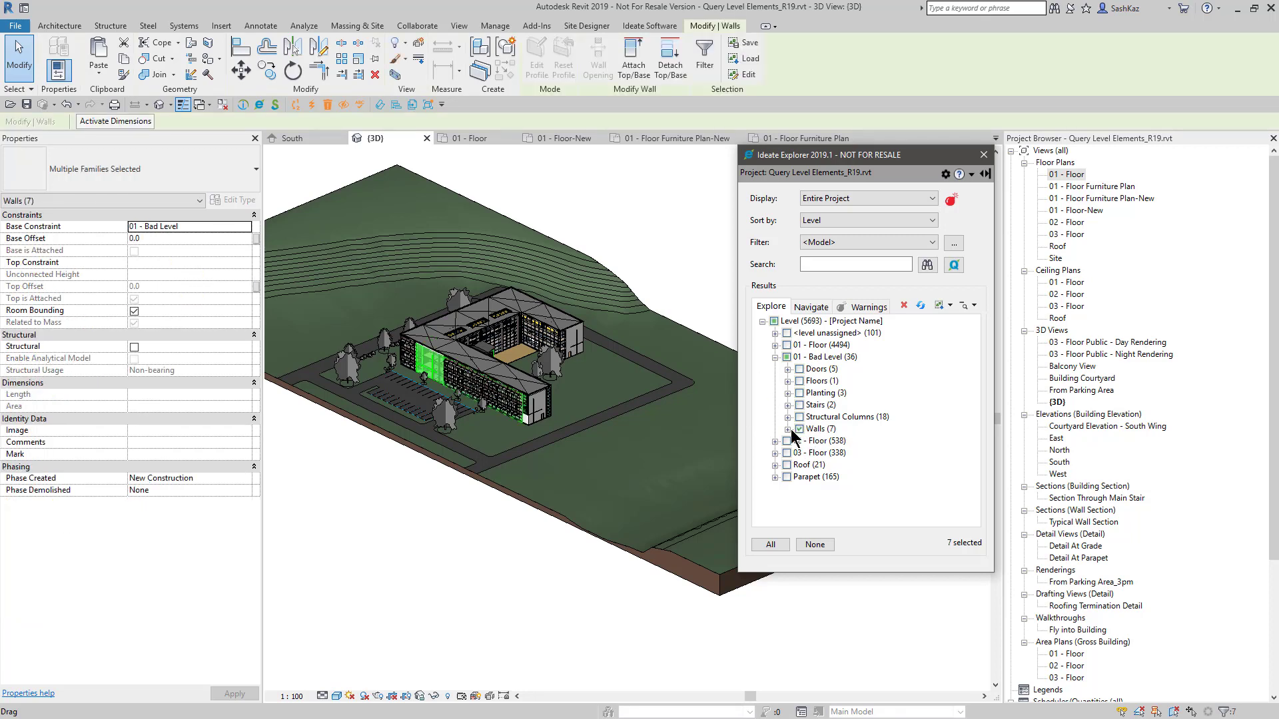
Query the selected walls in Ideate Query by the Name property under Base Constraint.
click(953, 266)
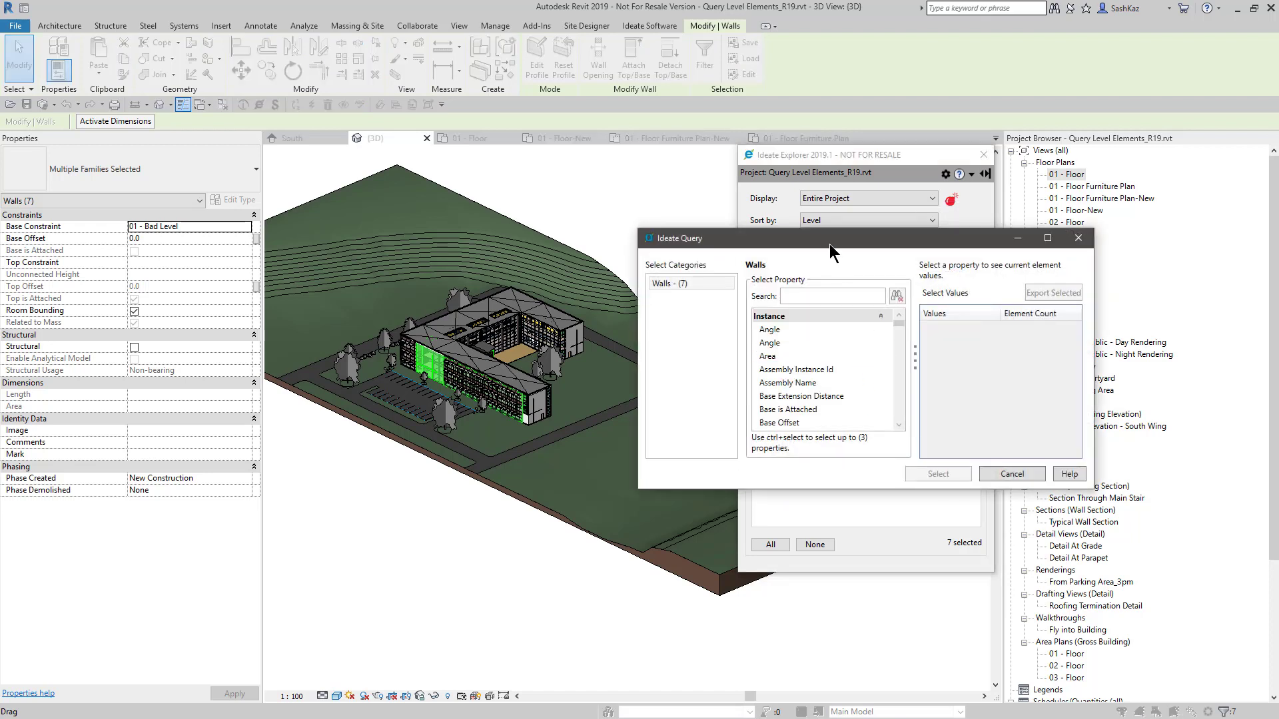
drag(829, 244, 777, 220)
drag(1041, 464, 1115, 556)
drag(883, 307, 857, 241)
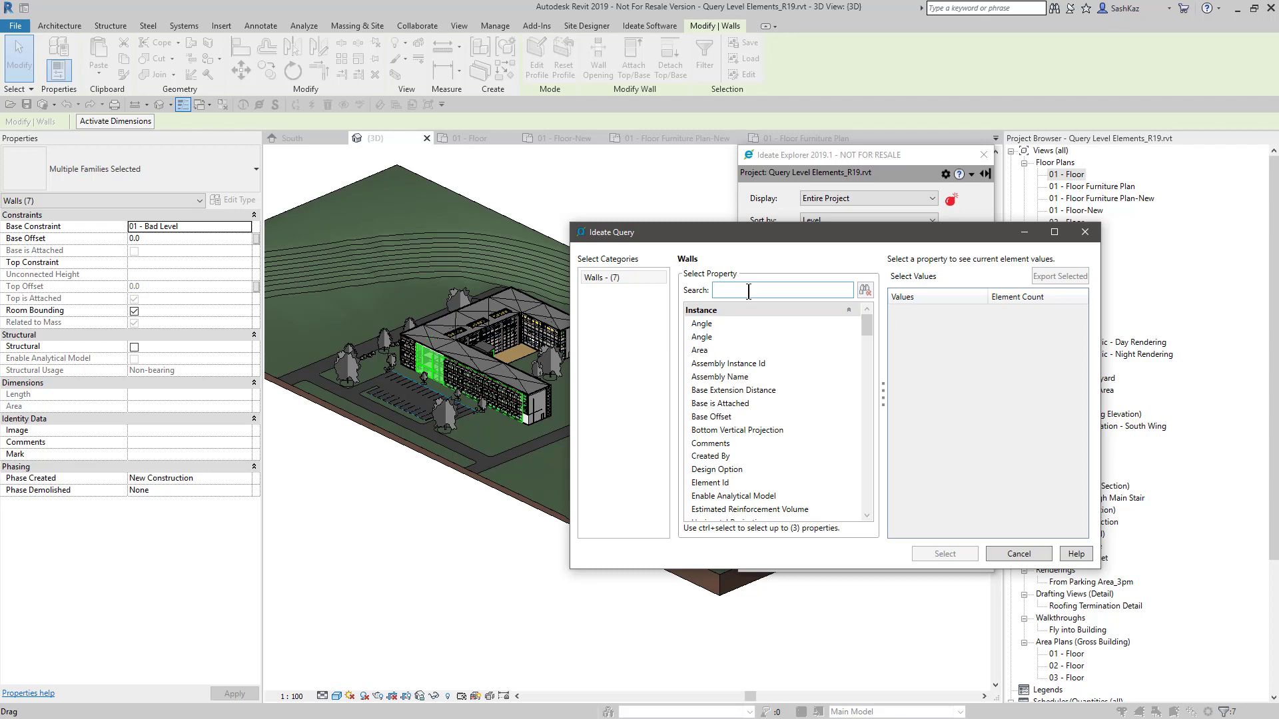
text(base)
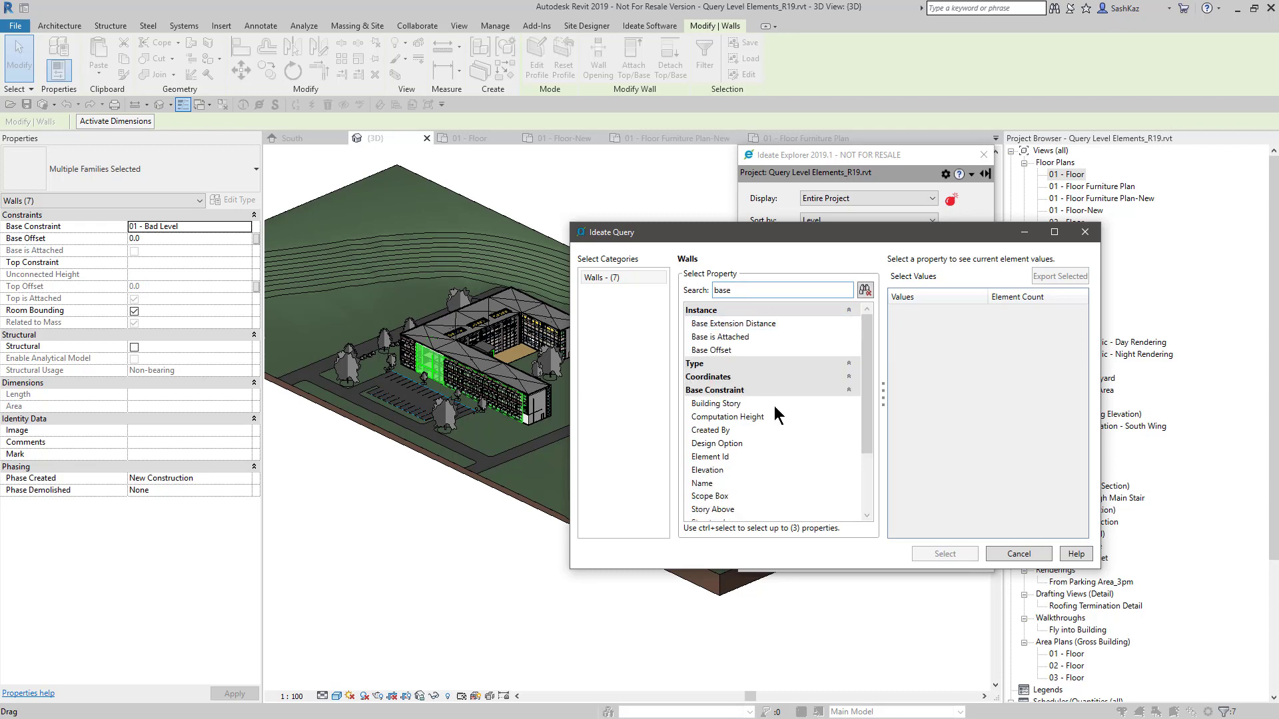
scroll(750, 445, down, 1)
click(723, 450)
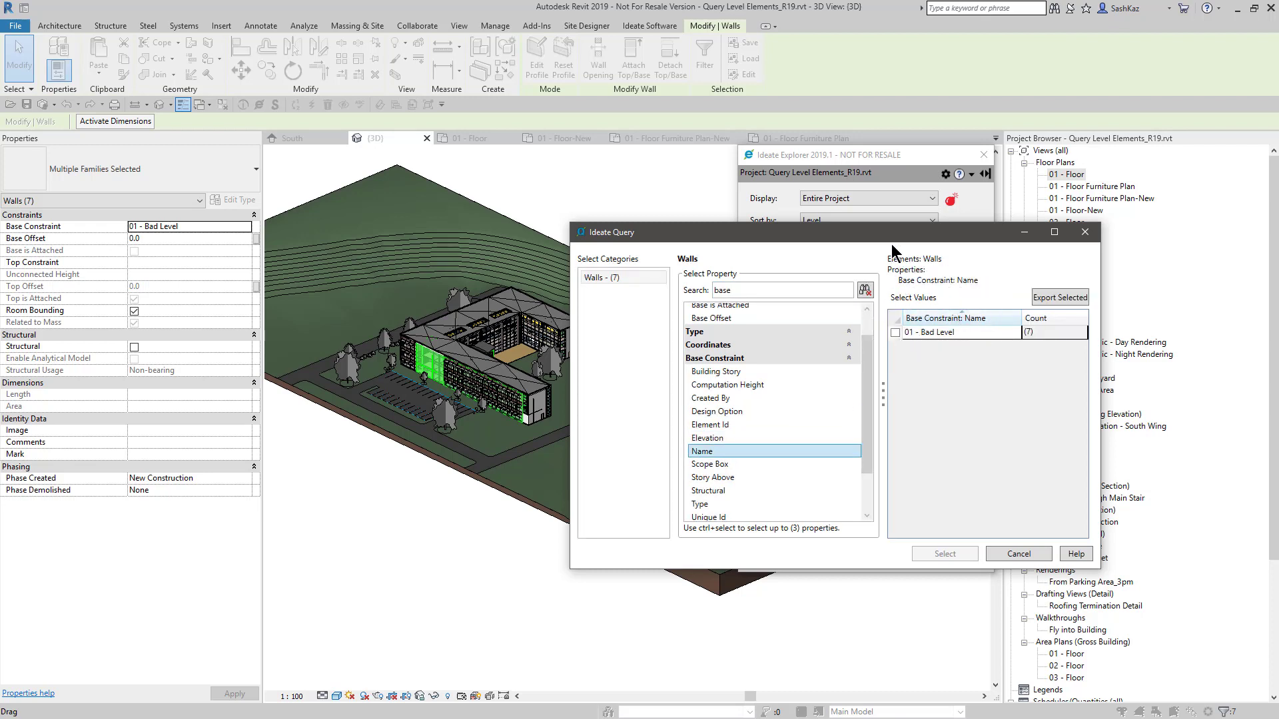
drag(826, 234, 428, 227)
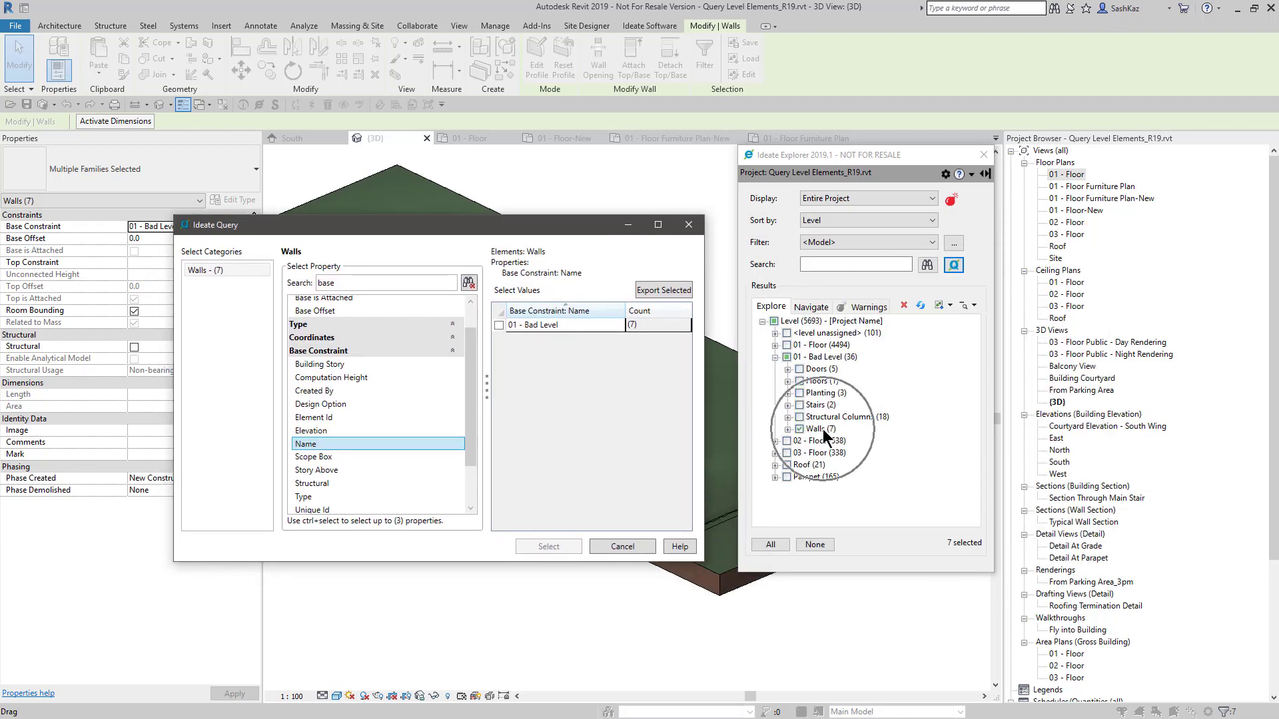
drag(580, 228, 866, 193)
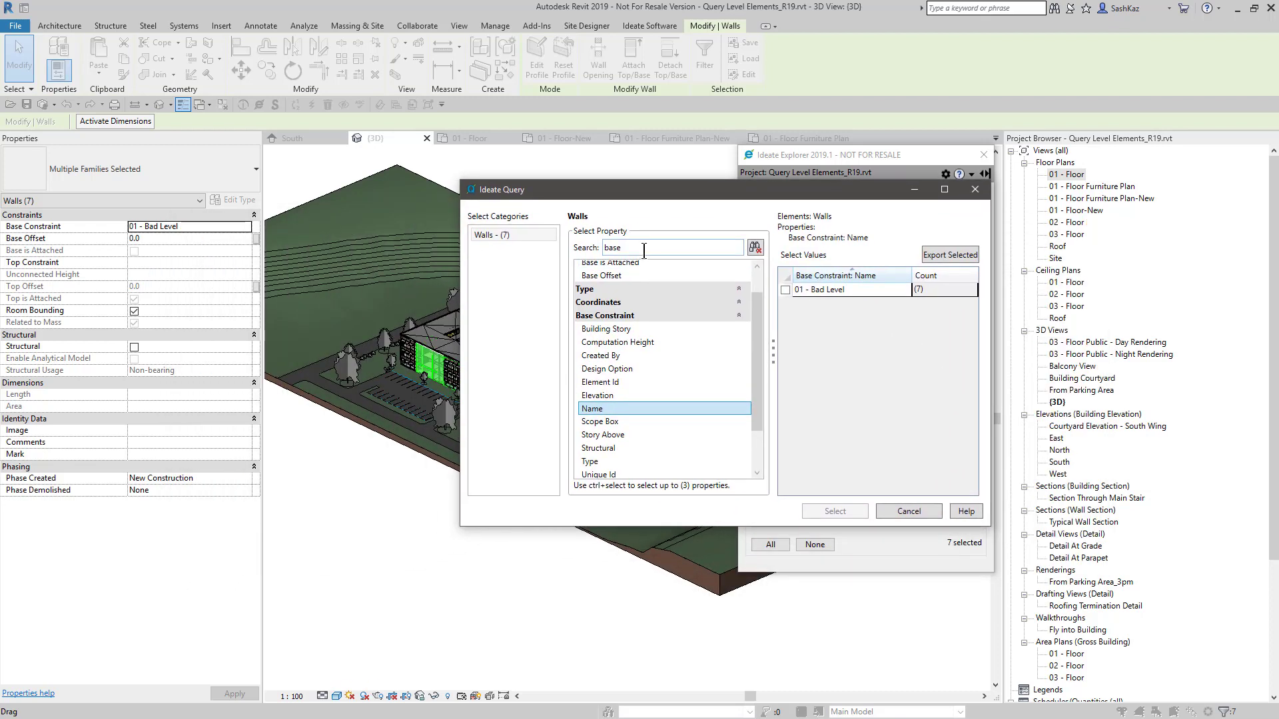
Add the Top Constraint Name property to the wall query and select the wall whose top constraint is Unconnected.
text(top)
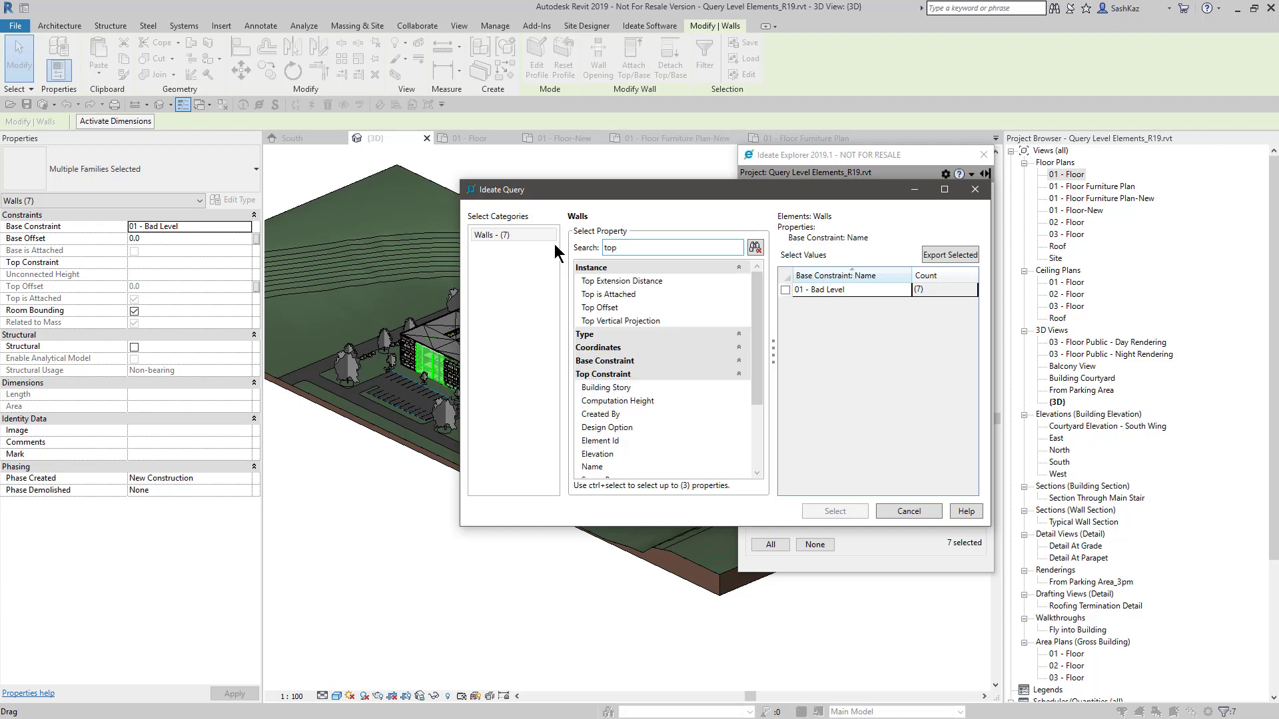
scroll(656, 386, down, 3)
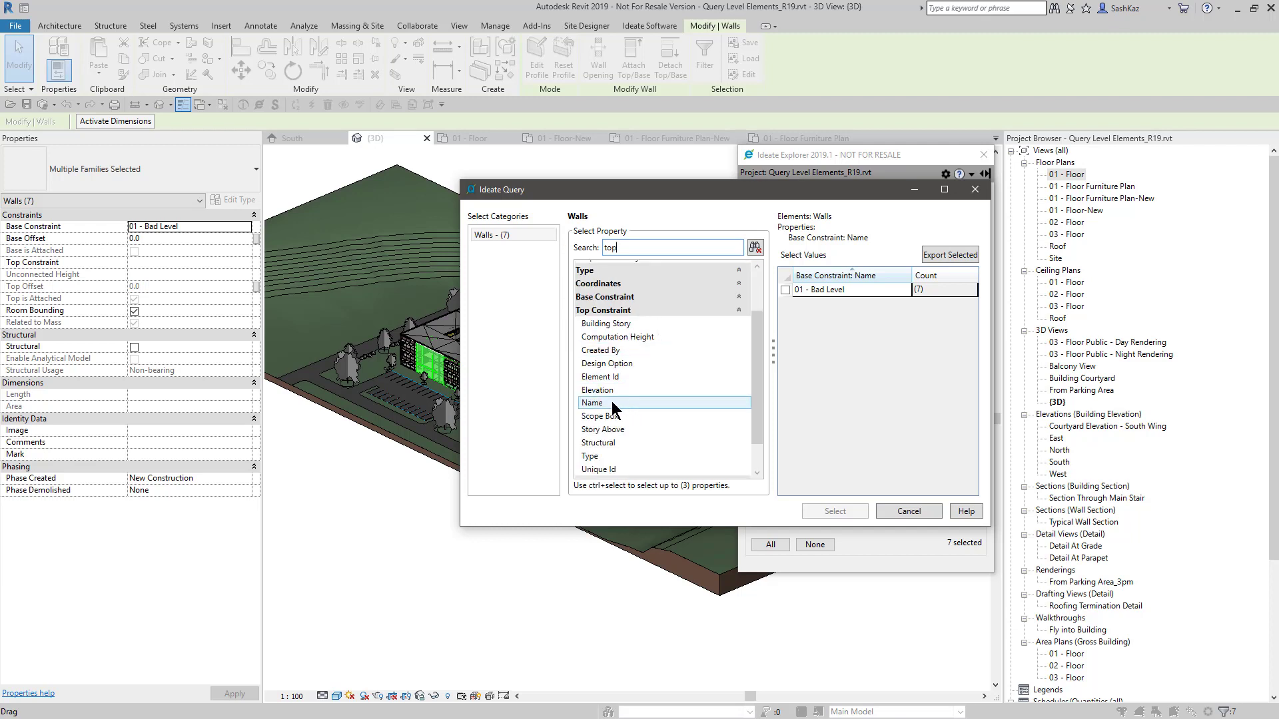
ctrl+click(612, 402)
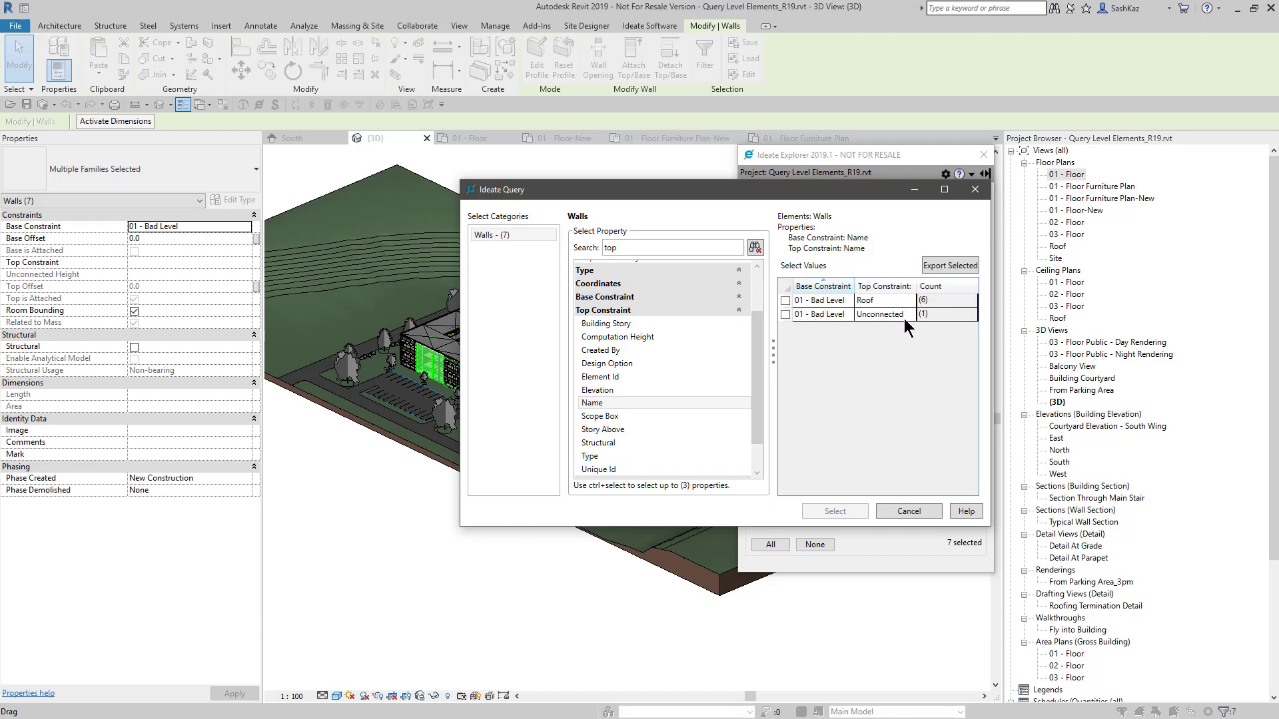
click(785, 314)
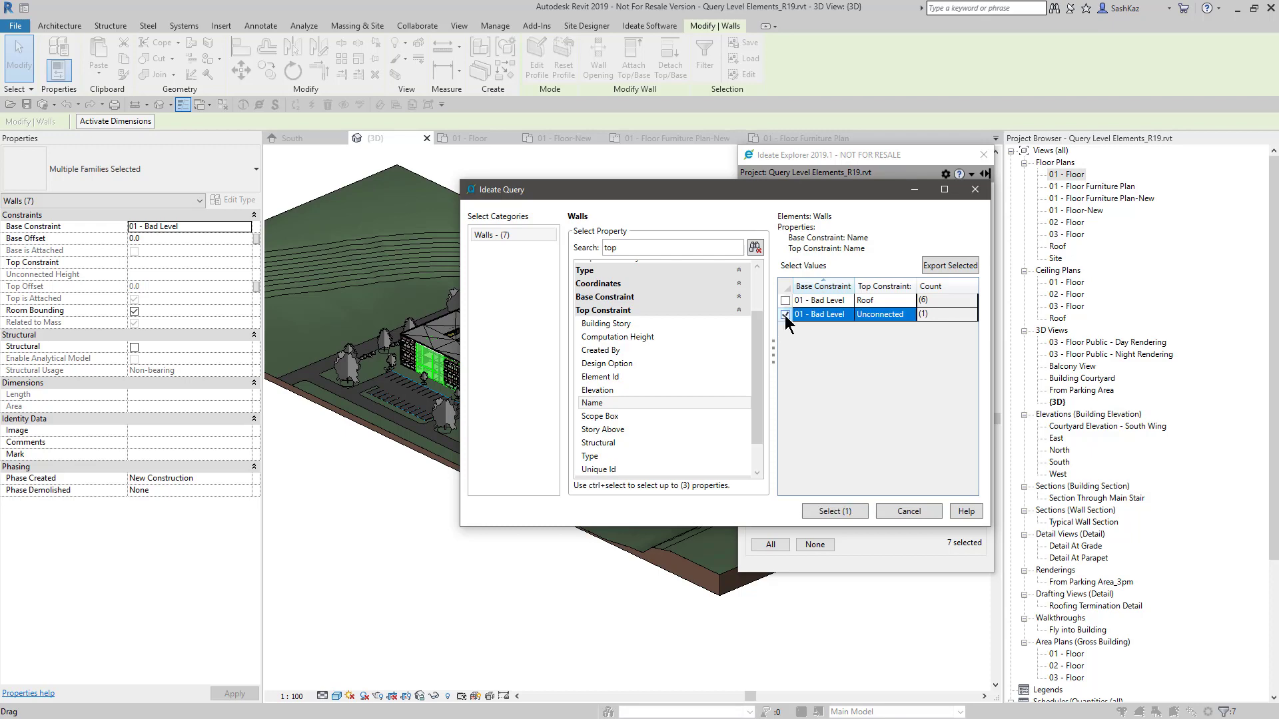
click(834, 510)
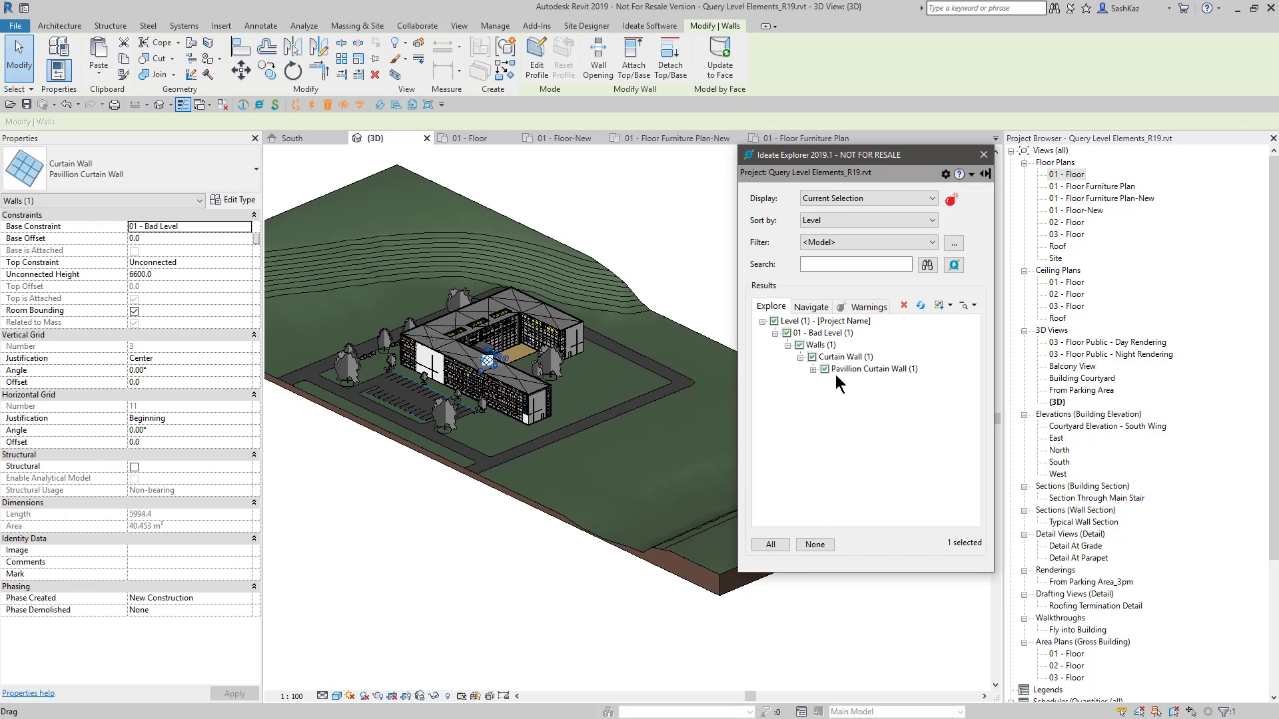
Examine the selected pavilion curtain wall in the 3D view and clear the selection.
shift+middle_drag(539, 464, 445, 349)
scroll(445, 349, up, 8)
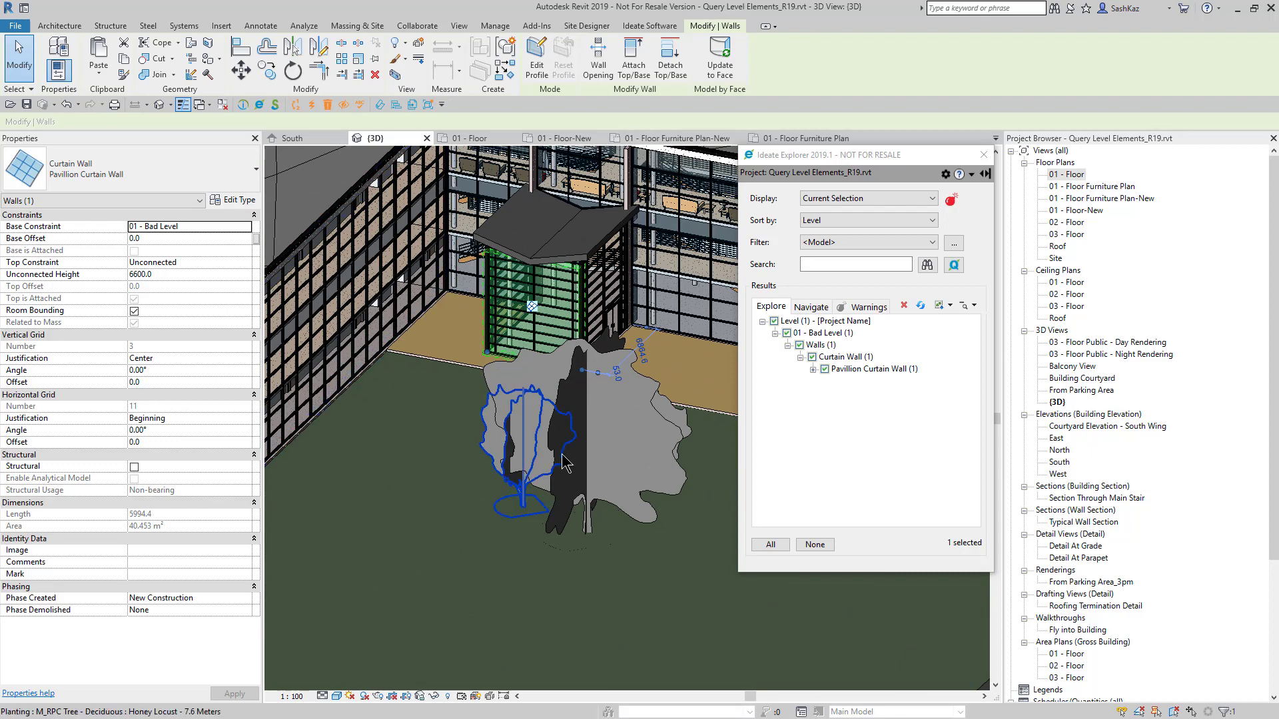
scroll(480, 516, down, 8)
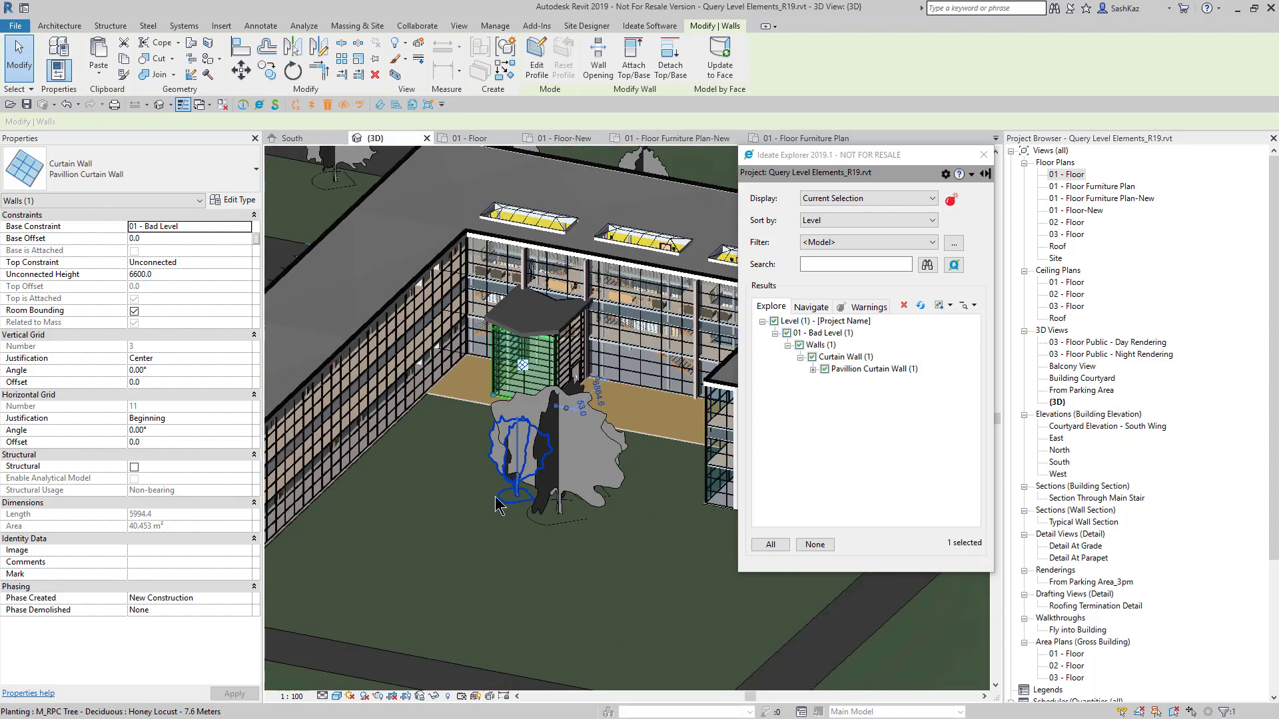
shift+middle_drag(787, 554, 809, 545)
click(814, 544)
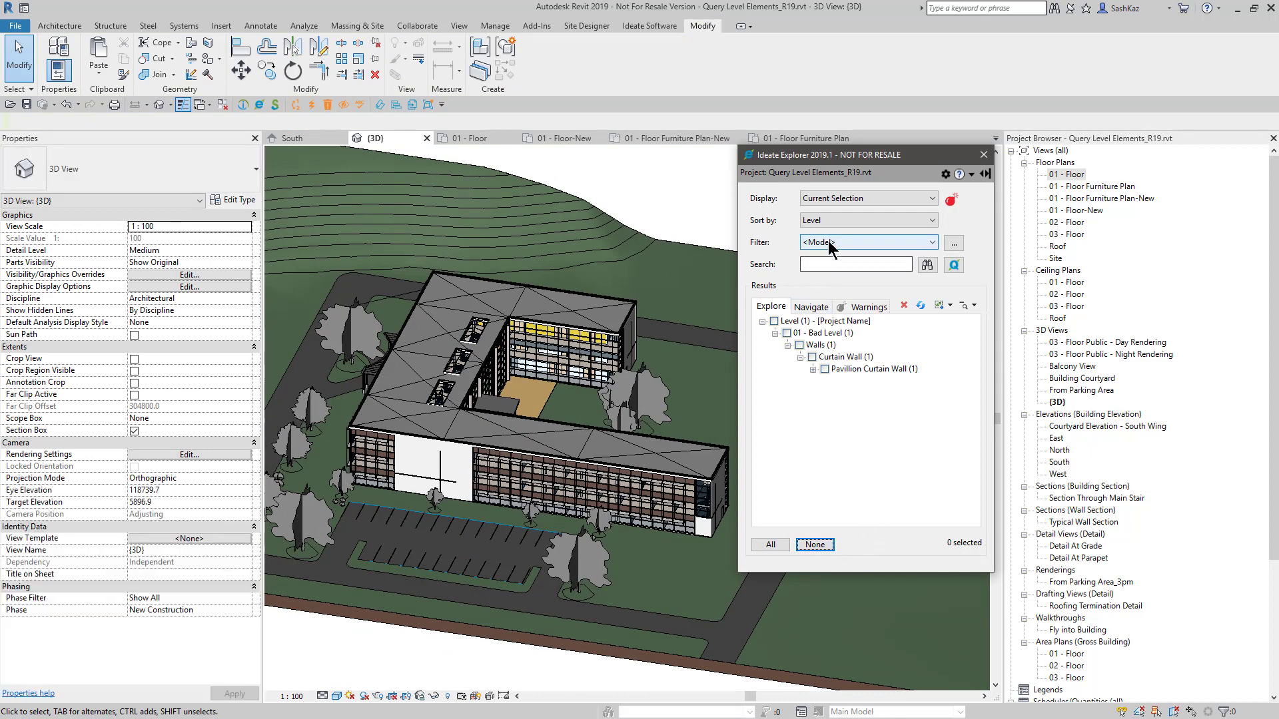
Display the entire project in Ideate Explorer and select all model elements on 01 - Bad Level.
click(832, 198)
click(829, 212)
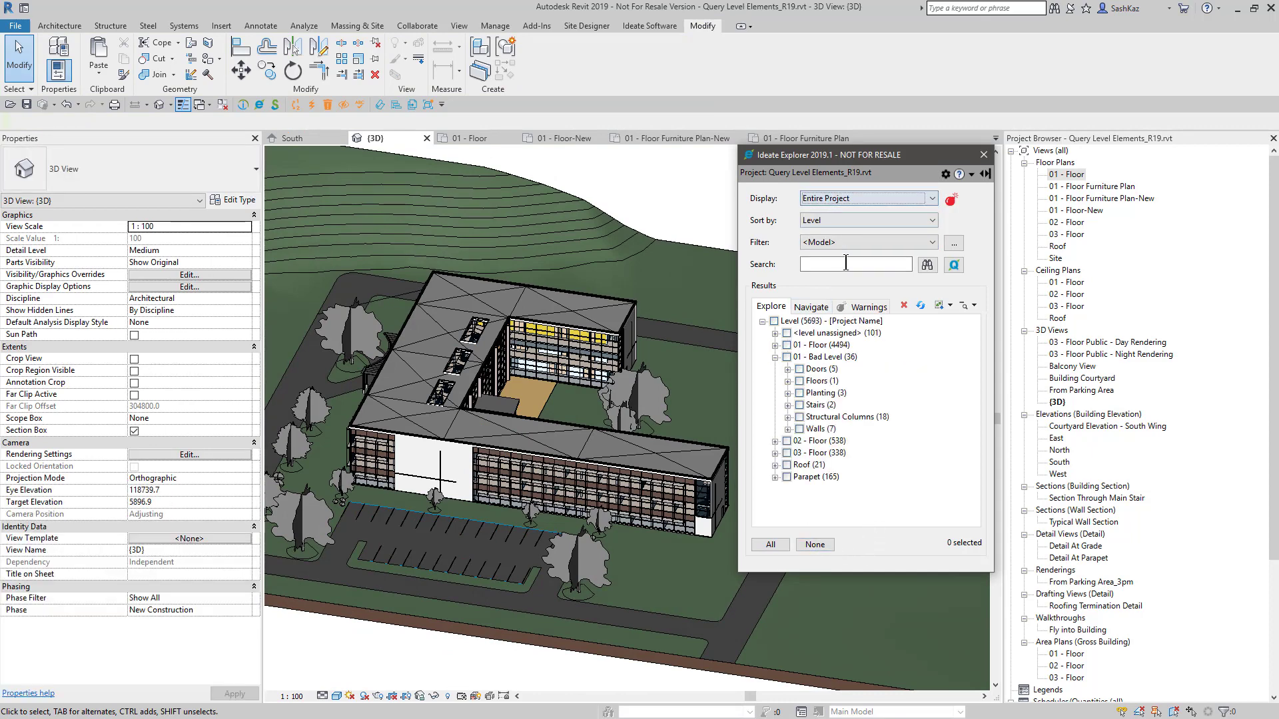
click(786, 357)
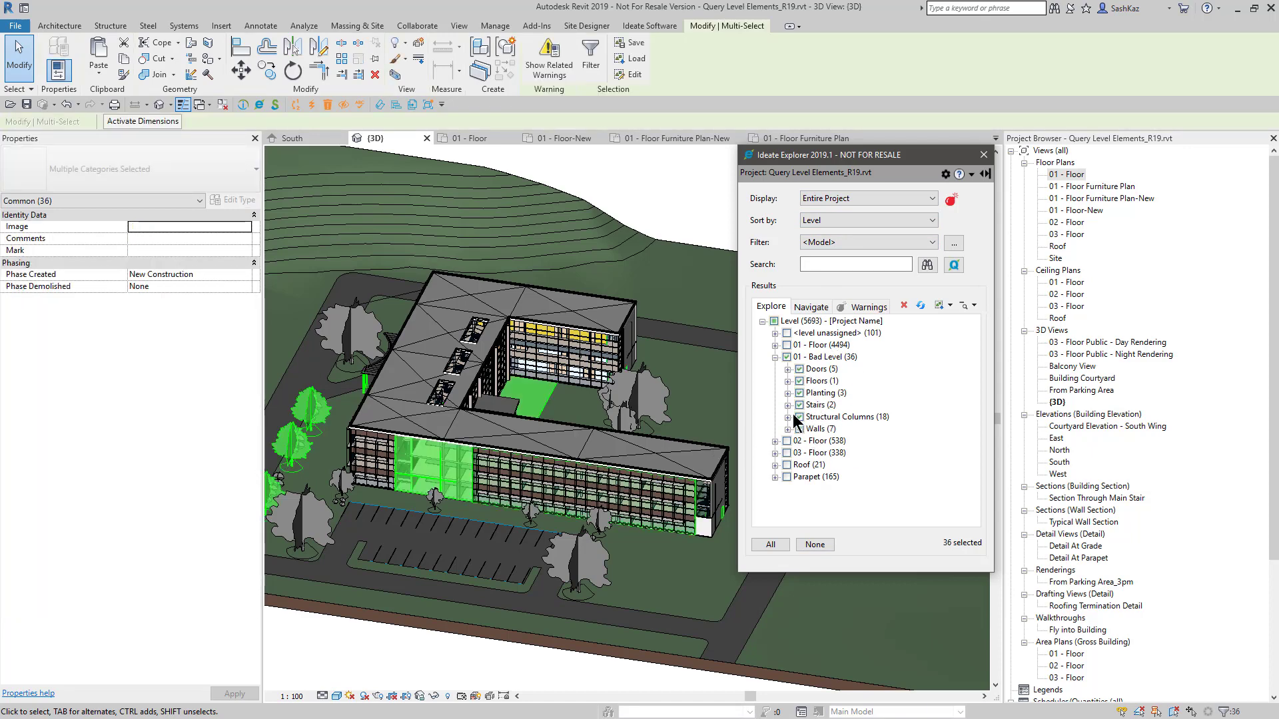
Temporarily isolate the selected 01 - Bad Level elements to examine them in 3D, and reset the temporary isolation.
click(448, 697)
click(453, 653)
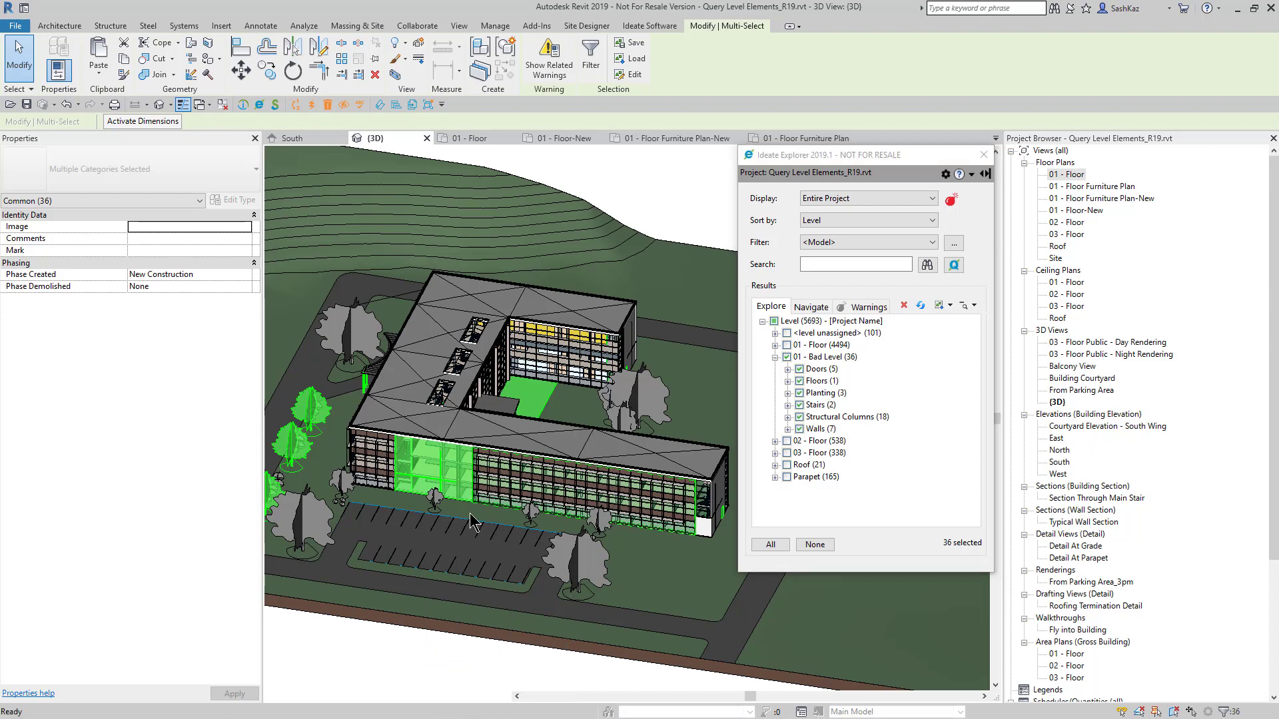
shift+middle_drag(465, 617, 424, 599)
click(435, 696)
click(442, 684)
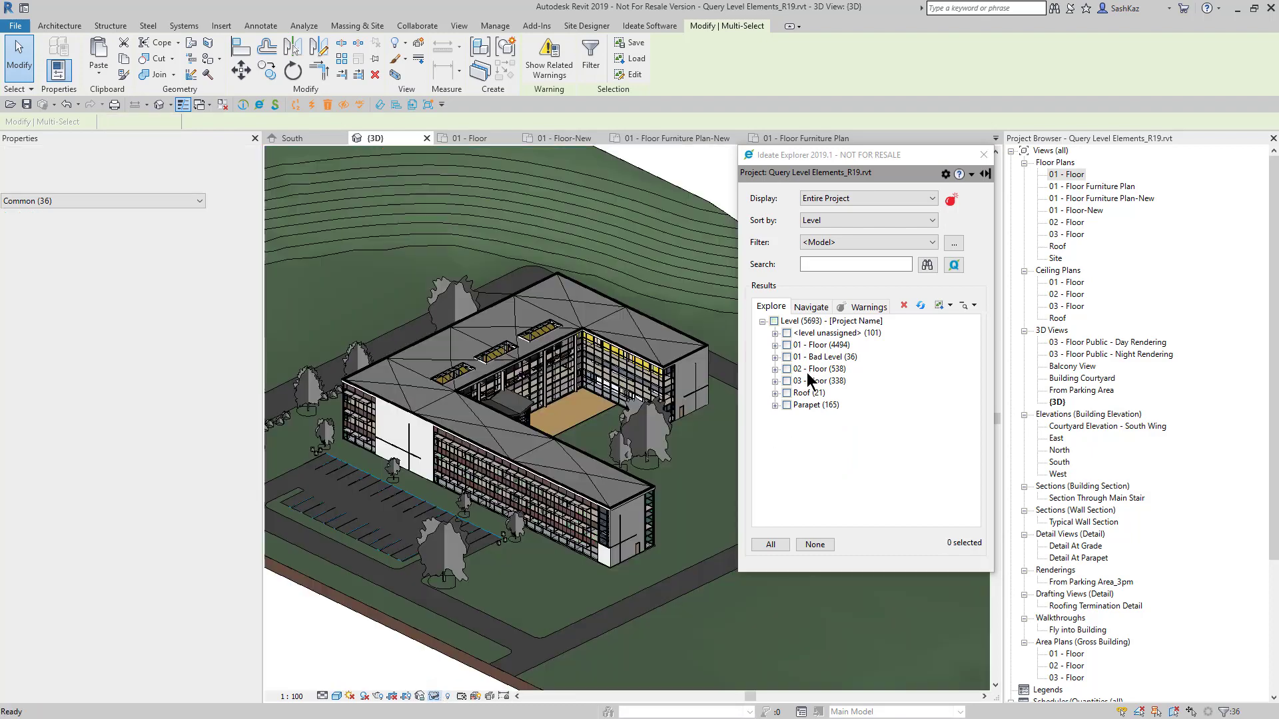
Select all model elements on 01 - Bad Level again and cut them to the clipboard, accepting the redundant room warnings.
click(787, 357)
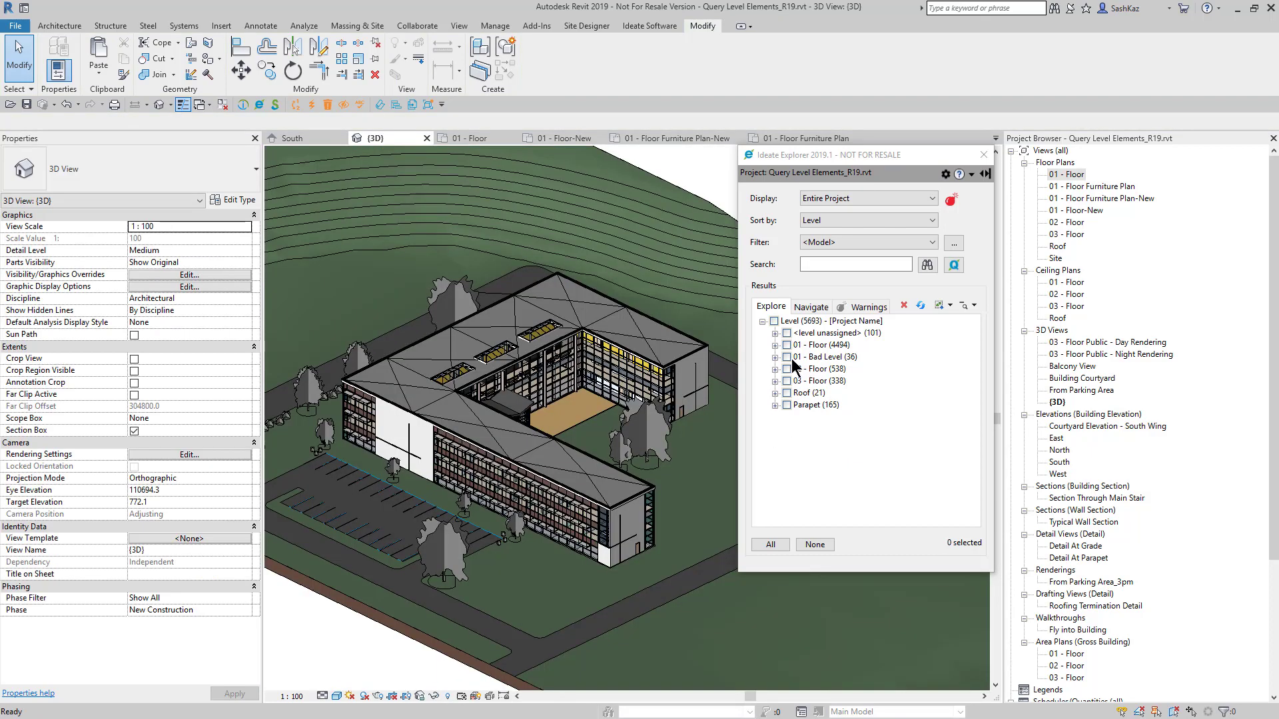
click(787, 357)
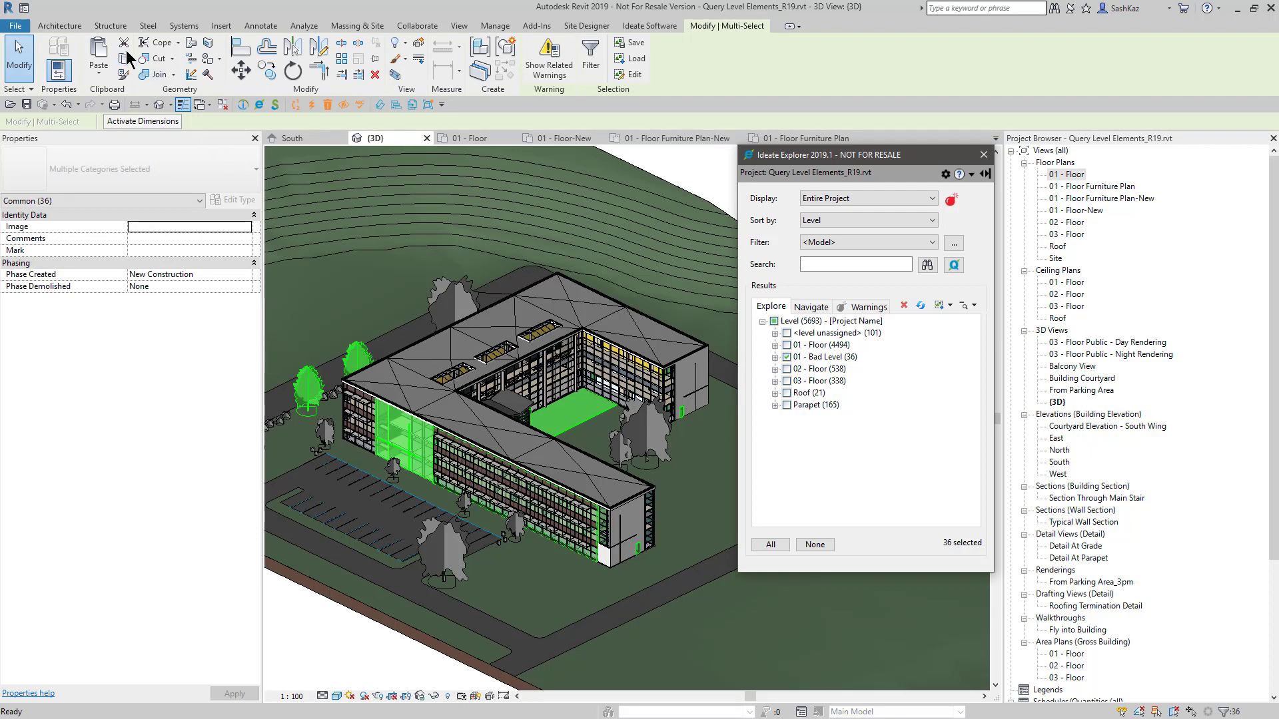
click(123, 43)
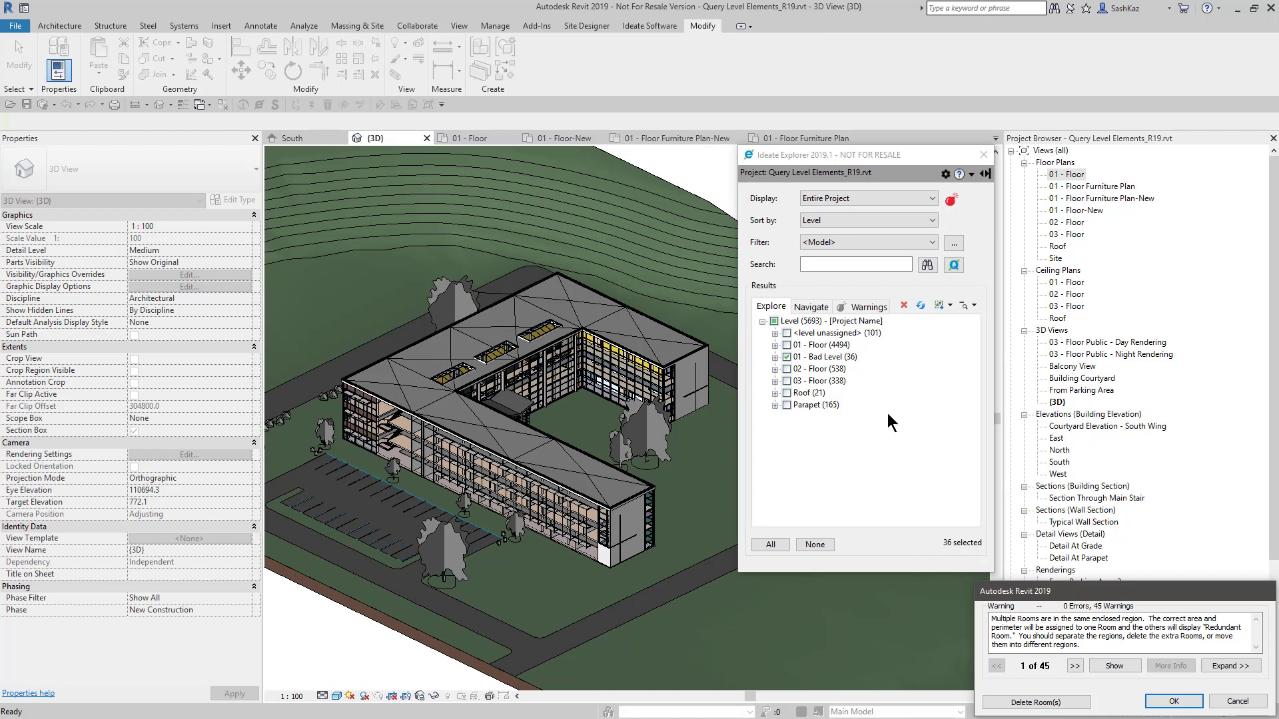
click(775, 357)
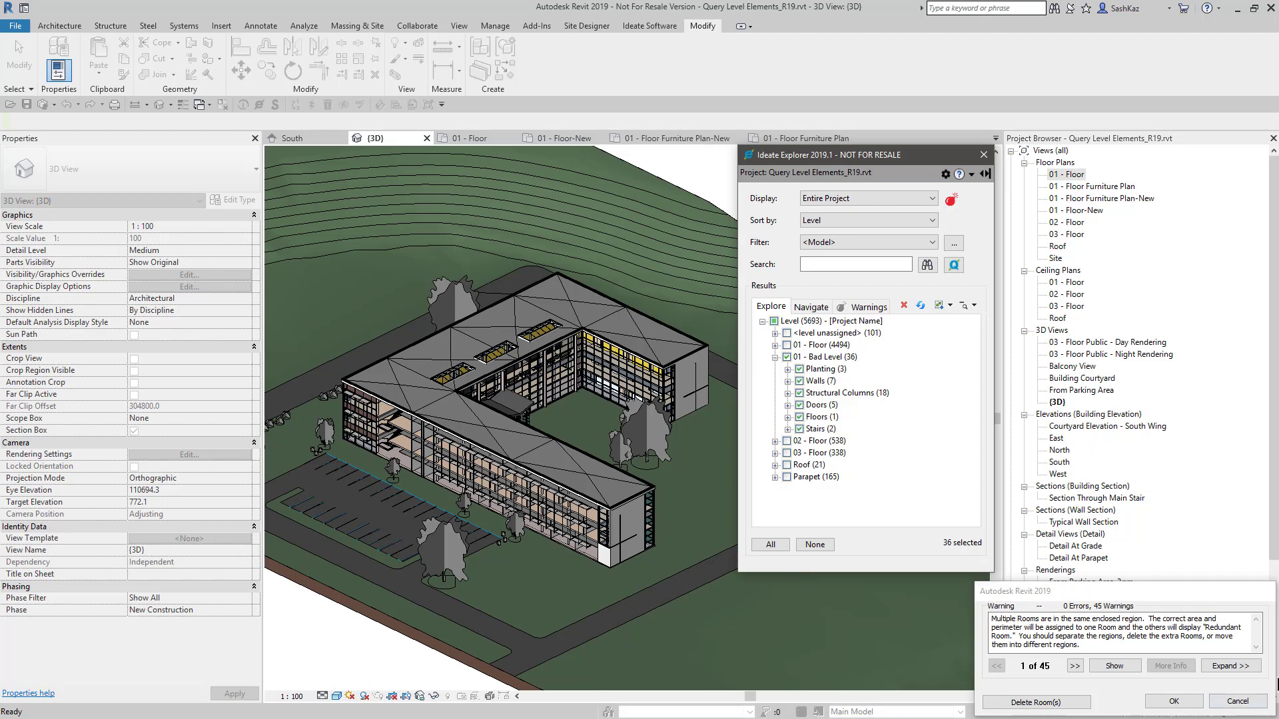
click(1174, 704)
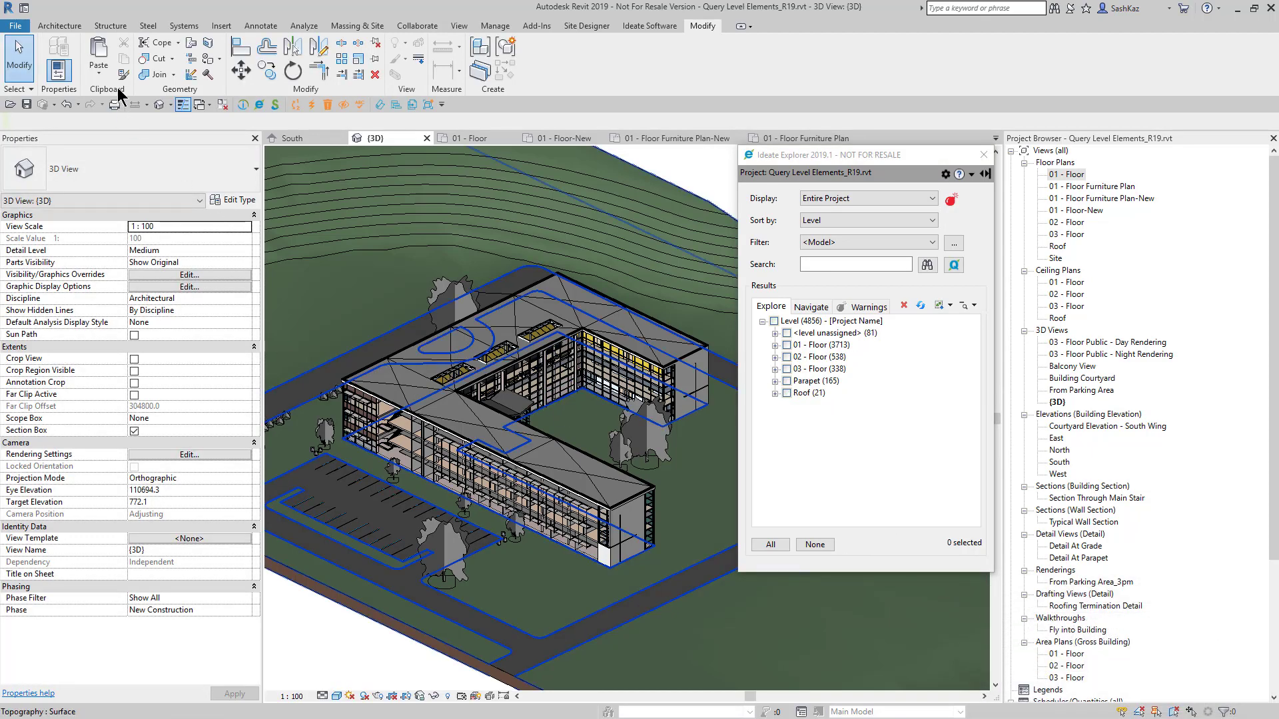
Paste the cut elements aligned to the selected level 01 - Floor and clear the selection.
click(102, 69)
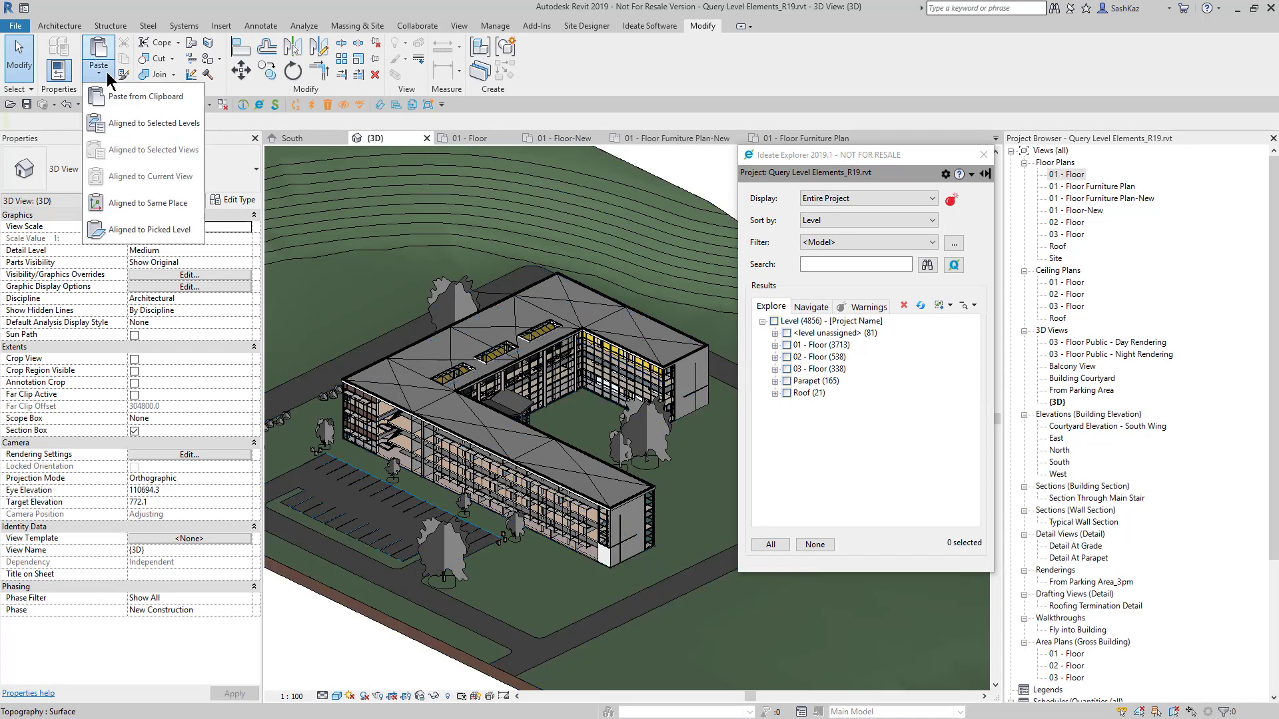
click(115, 127)
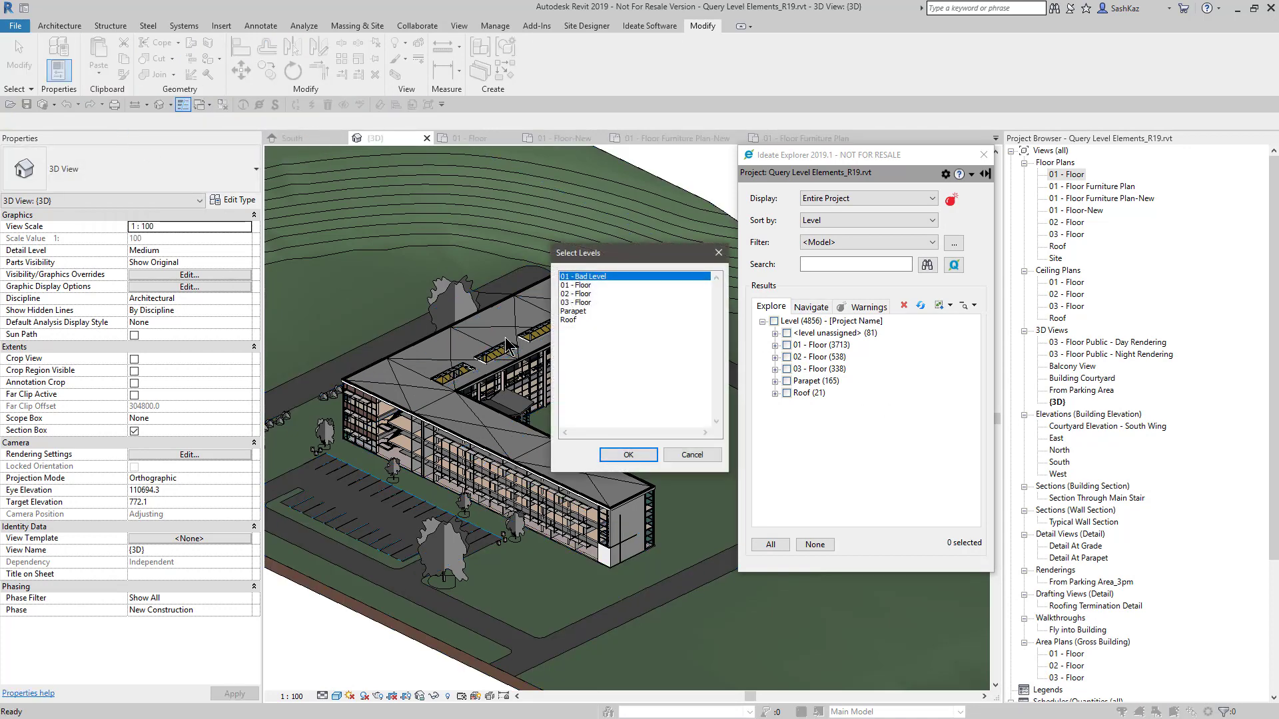
click(578, 285)
click(628, 455)
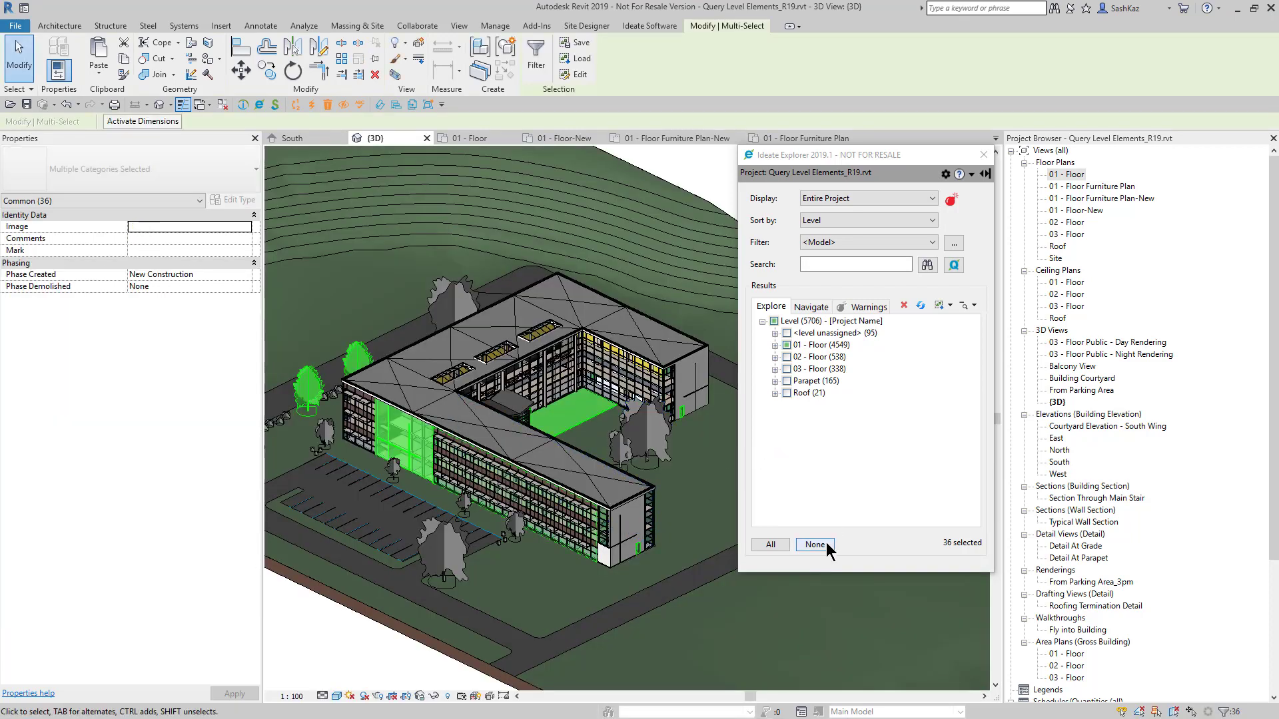
click(814, 545)
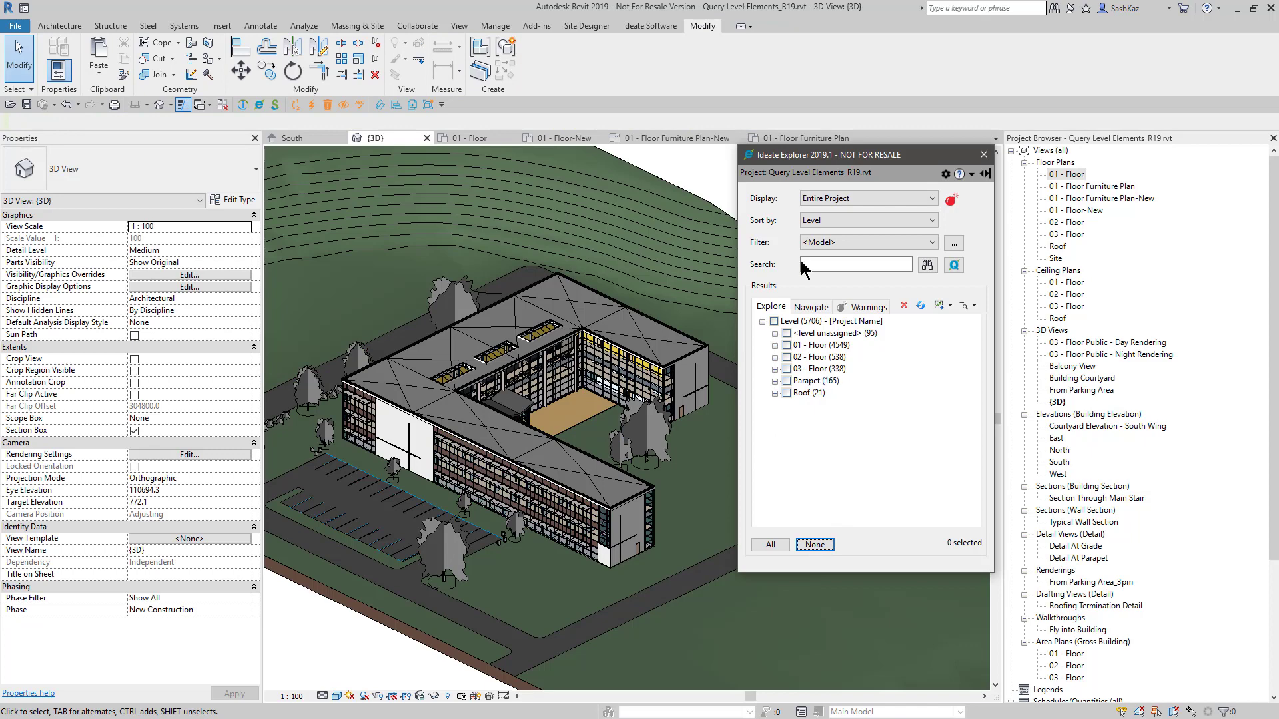
Refresh the model element list for the entire project, with nothing selected, to check for remaining 01 - Bad Level elements.
click(866, 199)
click(832, 209)
click(812, 543)
click(920, 308)
click(820, 198)
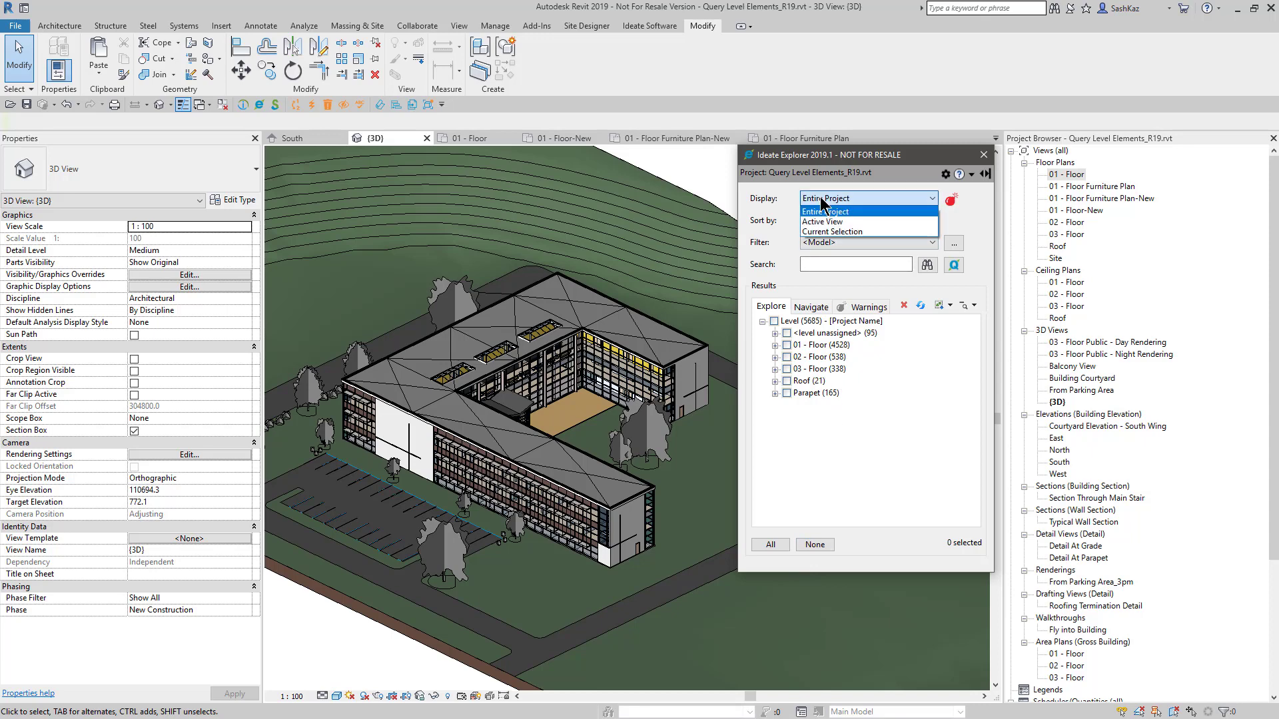
click(819, 199)
click(822, 199)
click(824, 201)
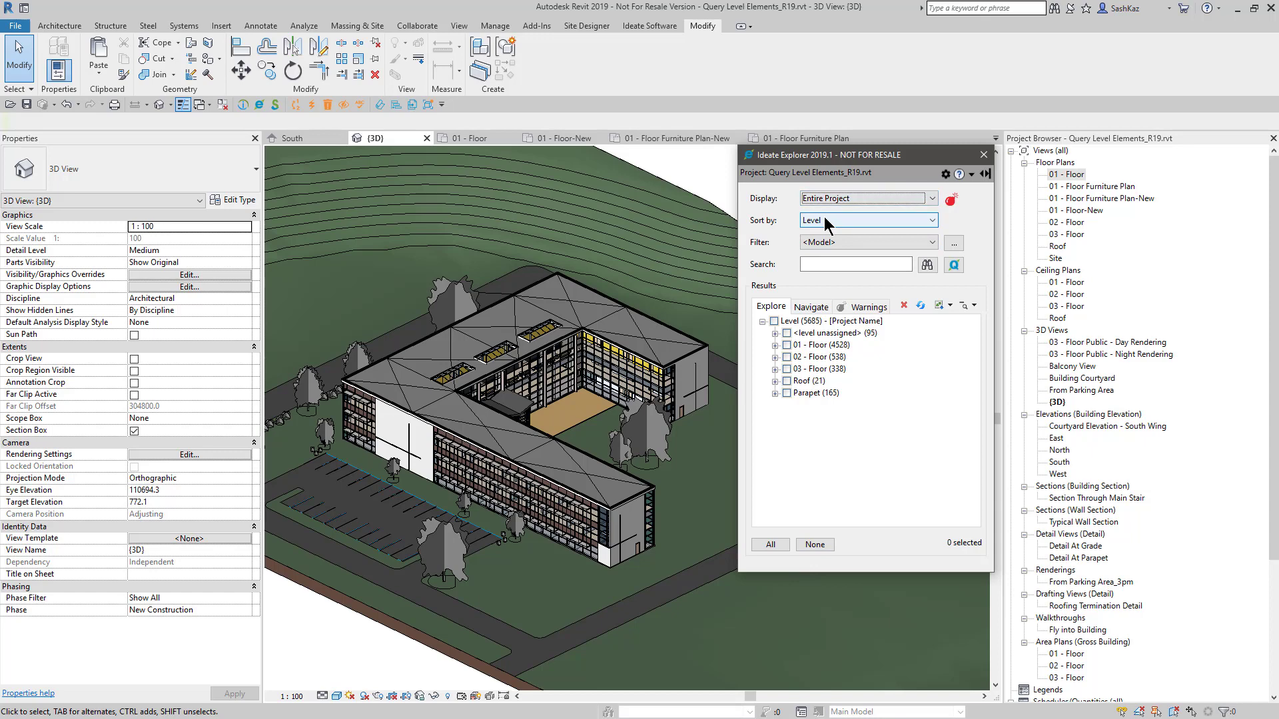
Keep the list sorted by Level and filter it to <Annotation> elements.
click(826, 221)
click(821, 250)
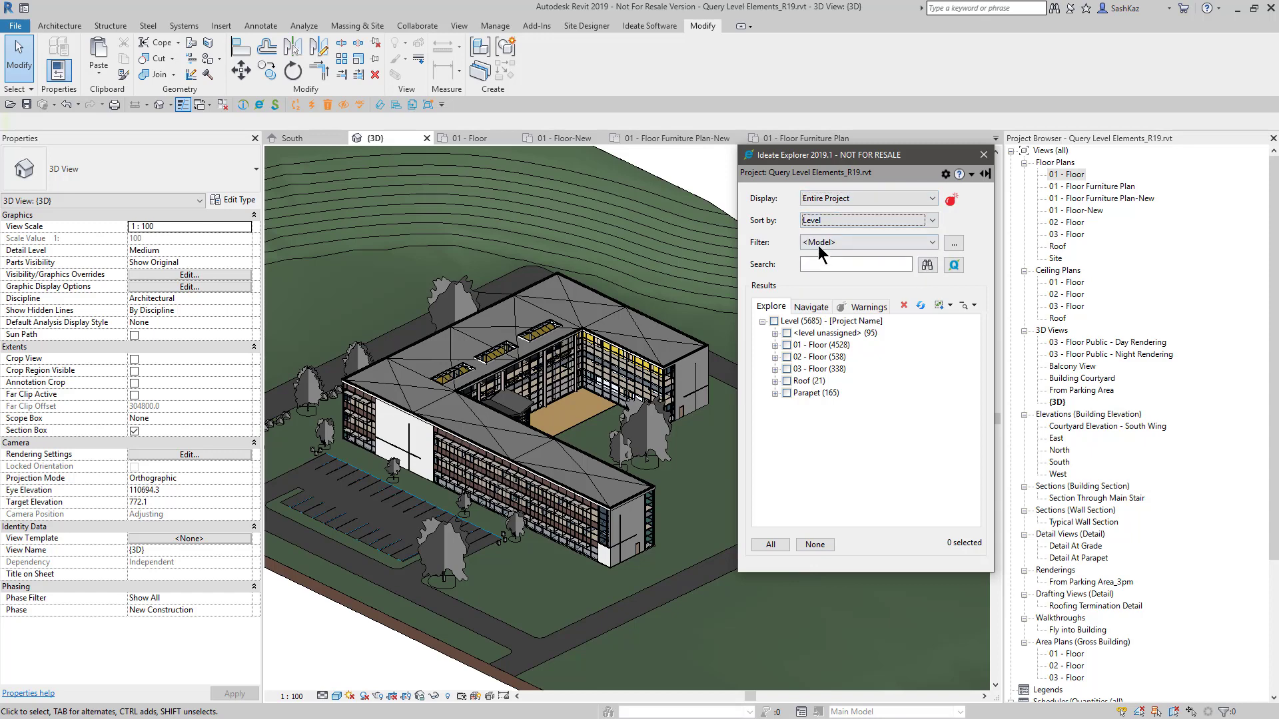
click(821, 243)
click(823, 264)
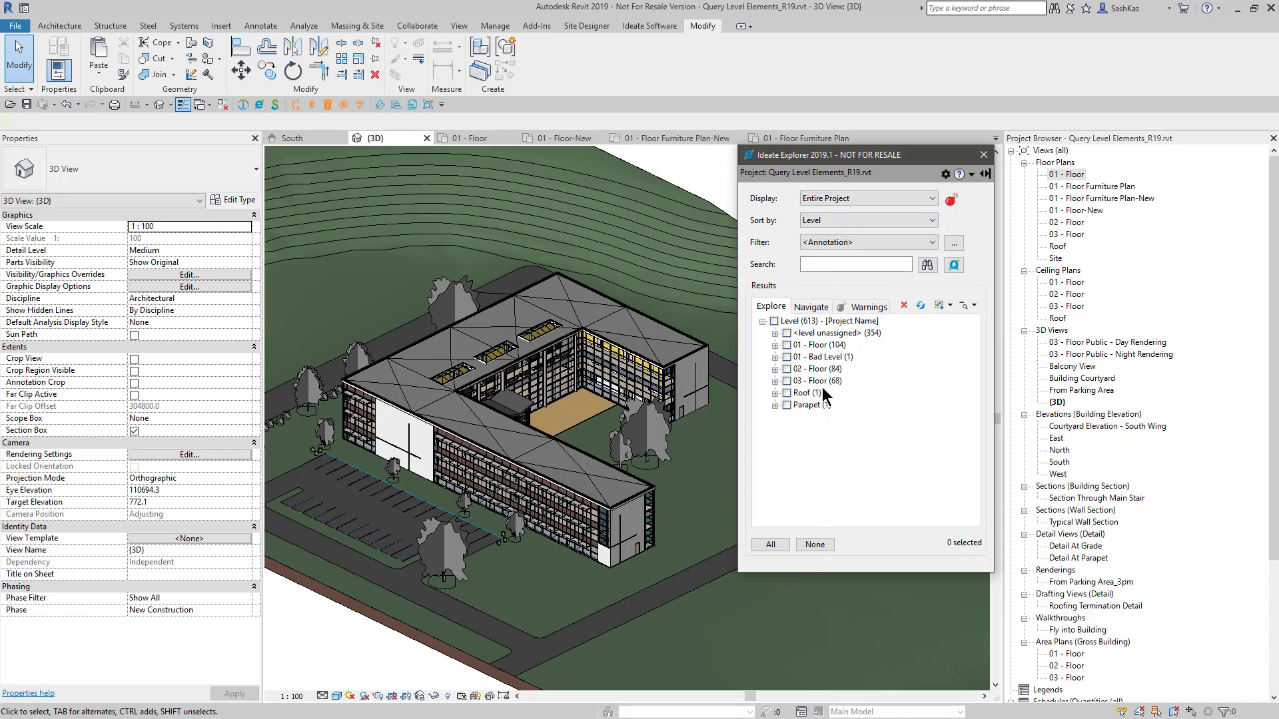
Select the level element itself under 01 - Bad Level in the results and open it in Ideate SmartDelete.
click(775, 357)
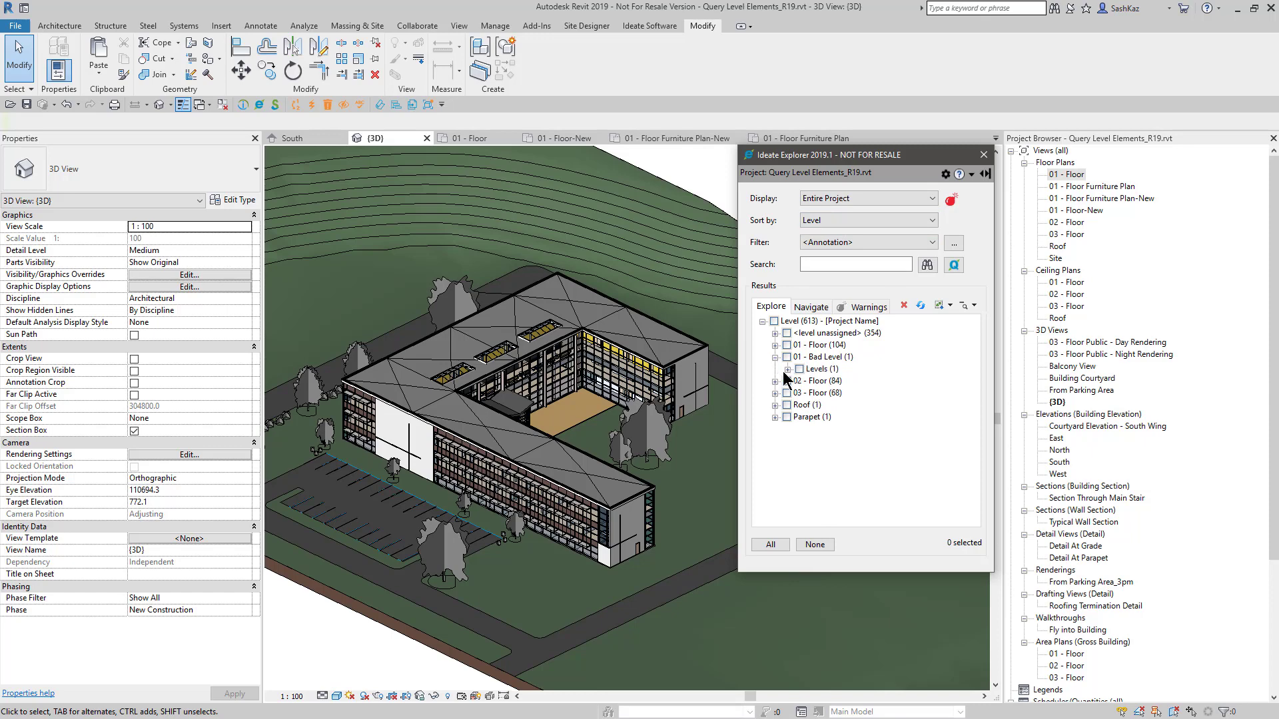
click(788, 369)
click(800, 381)
click(813, 393)
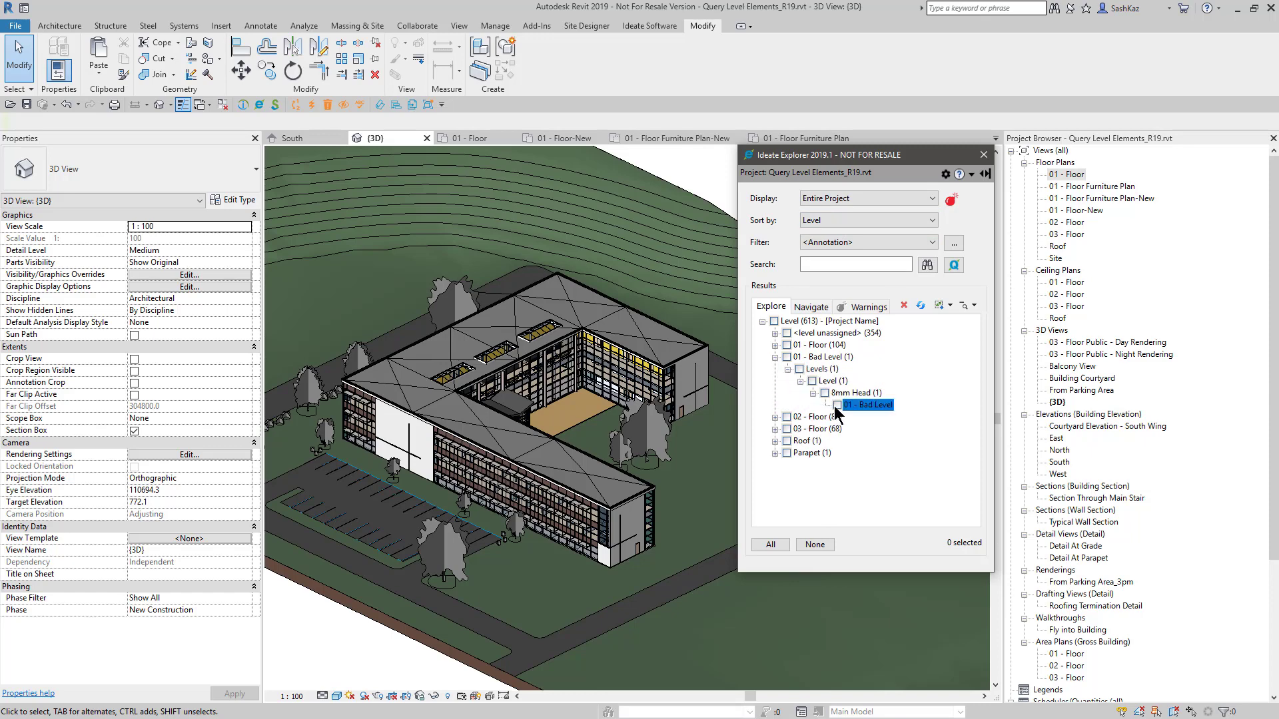
click(837, 405)
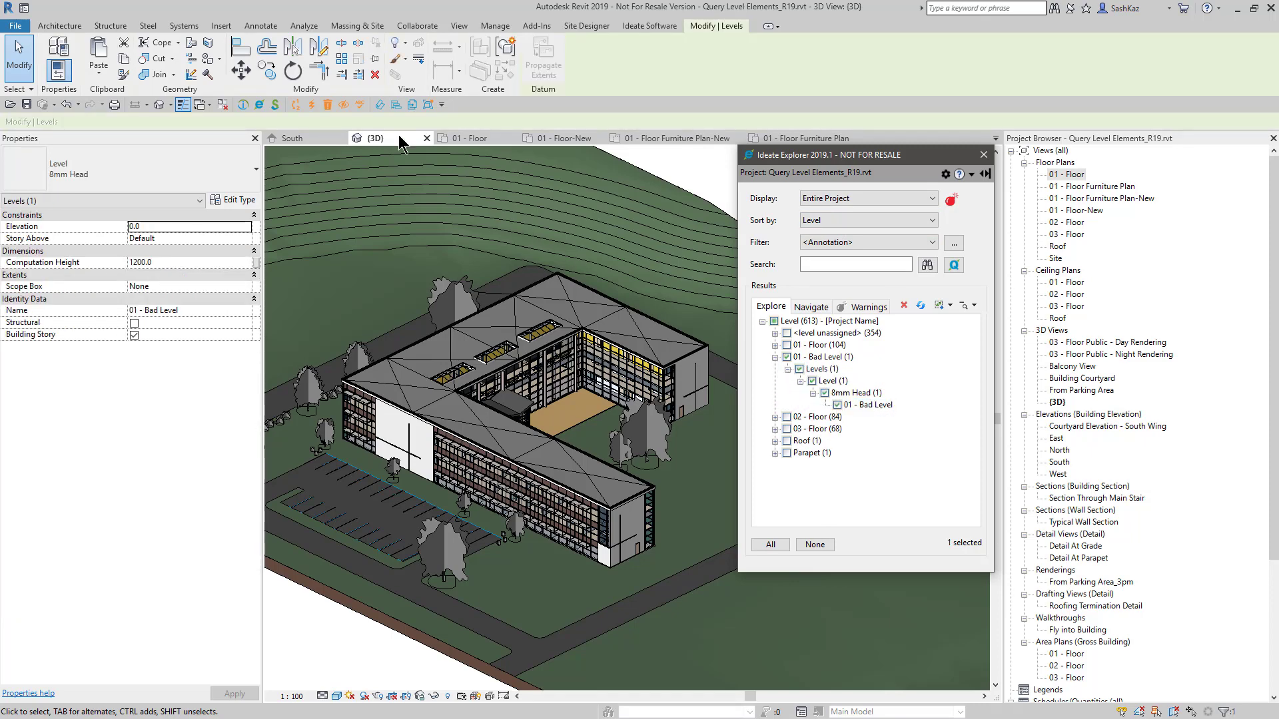
click(327, 105)
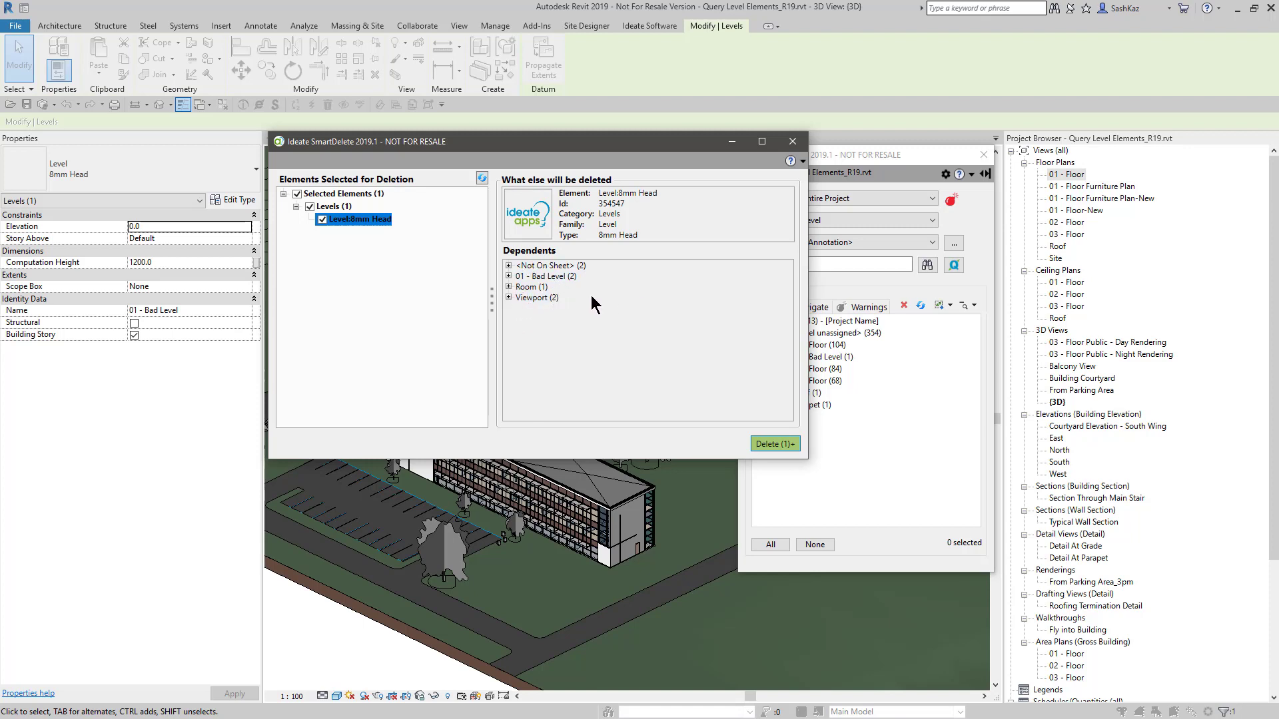
Review the level's dependents that deletion would remove: views not on sheets, 01 - Bad Level instances, room and viewports.
click(508, 266)
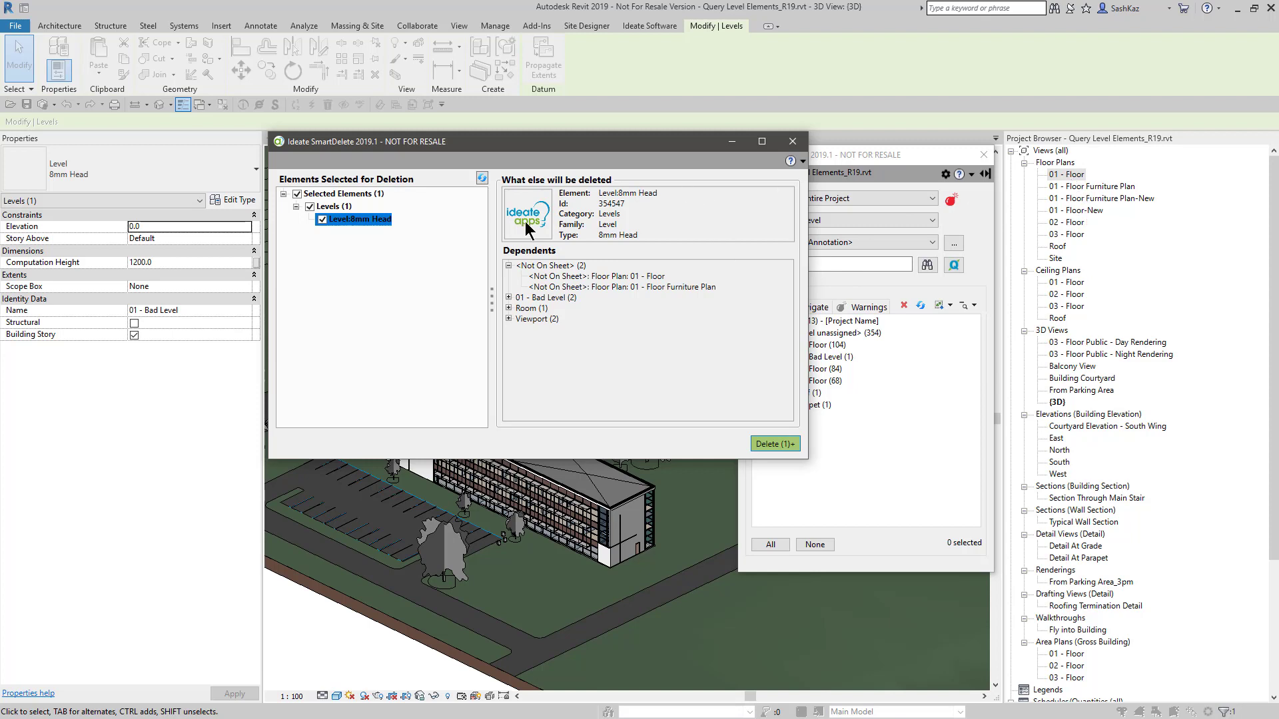
click(508, 298)
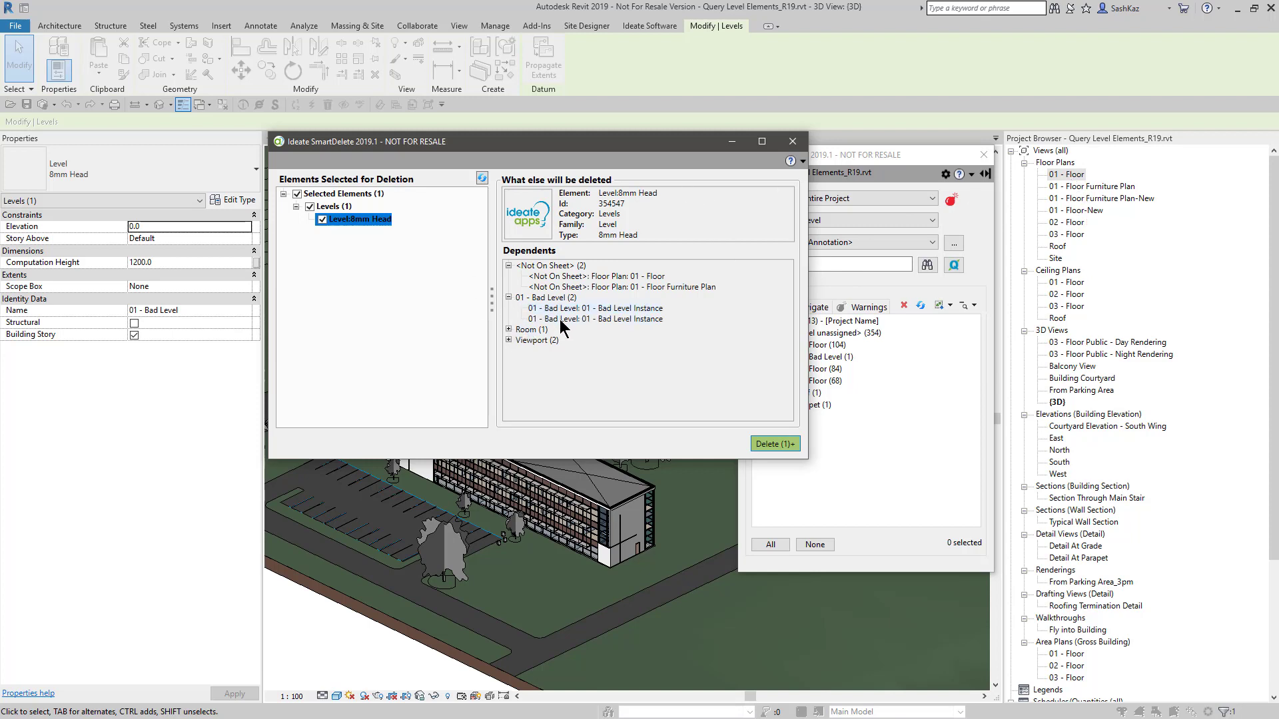
click(508, 298)
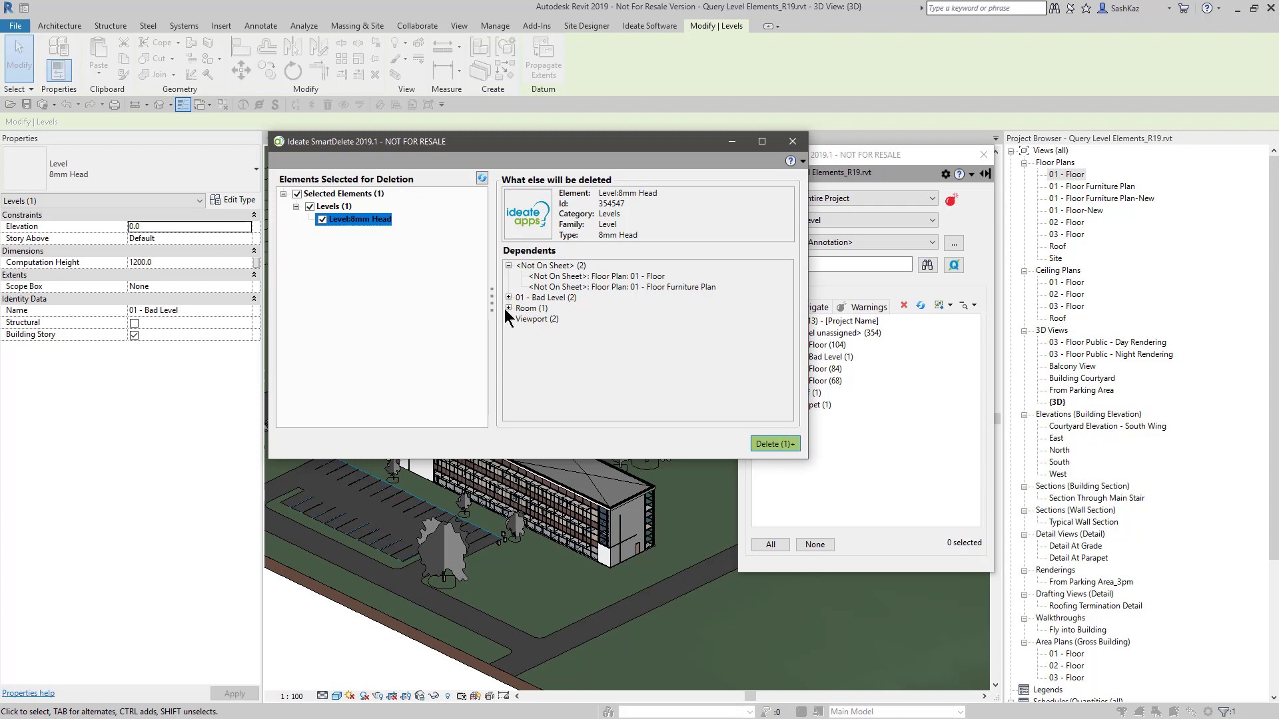
click(508, 309)
click(548, 320)
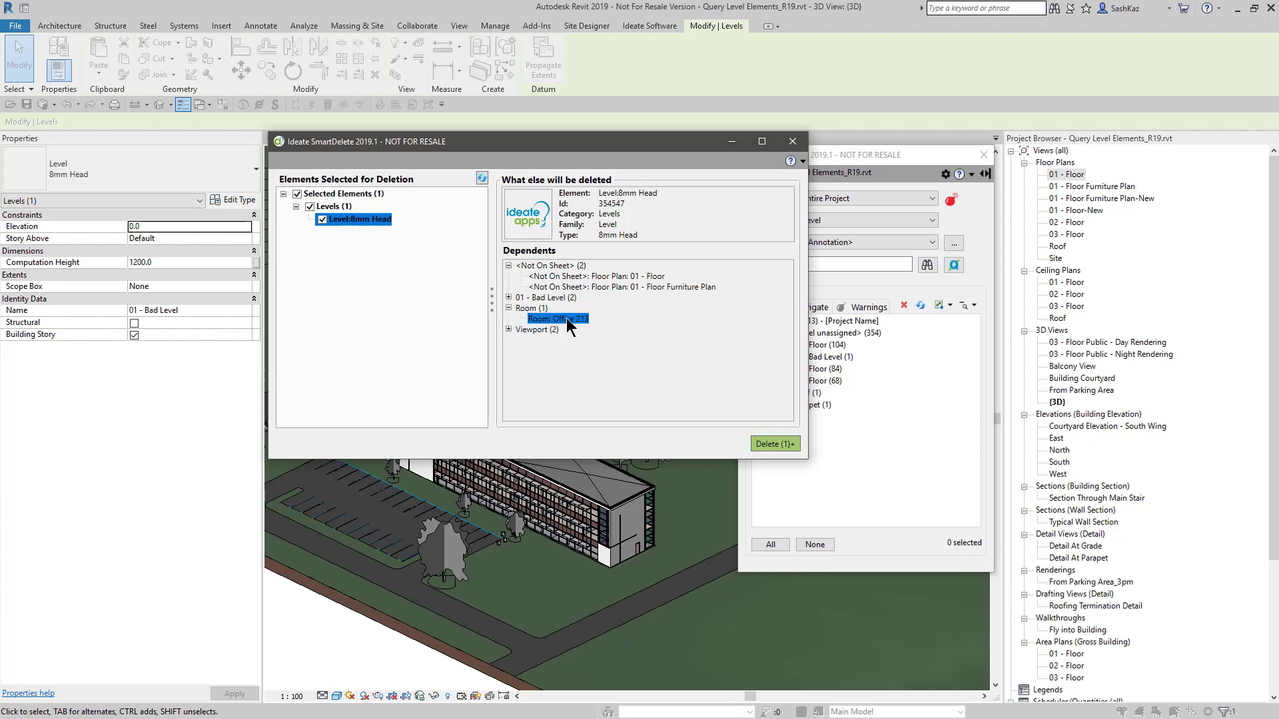
click(508, 329)
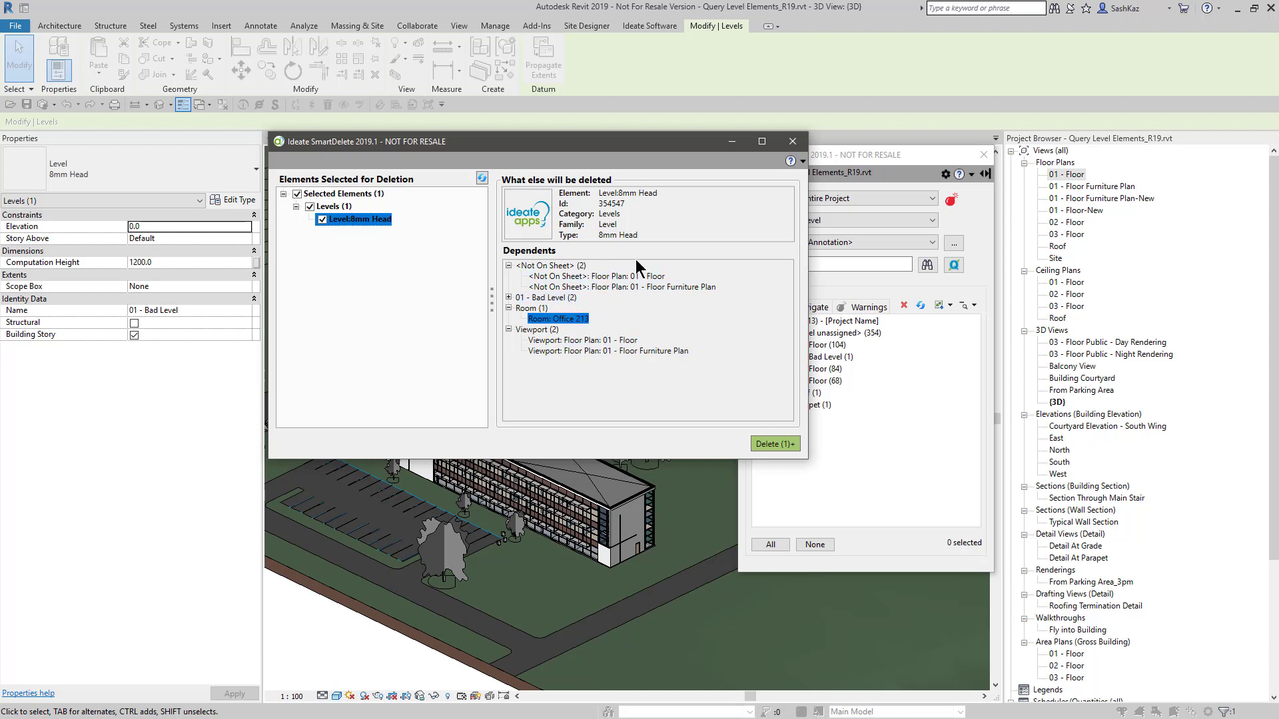
Delete the 01 - Bad Level level, accepting the removal of its dependent elements and floor plan views.
click(762, 444)
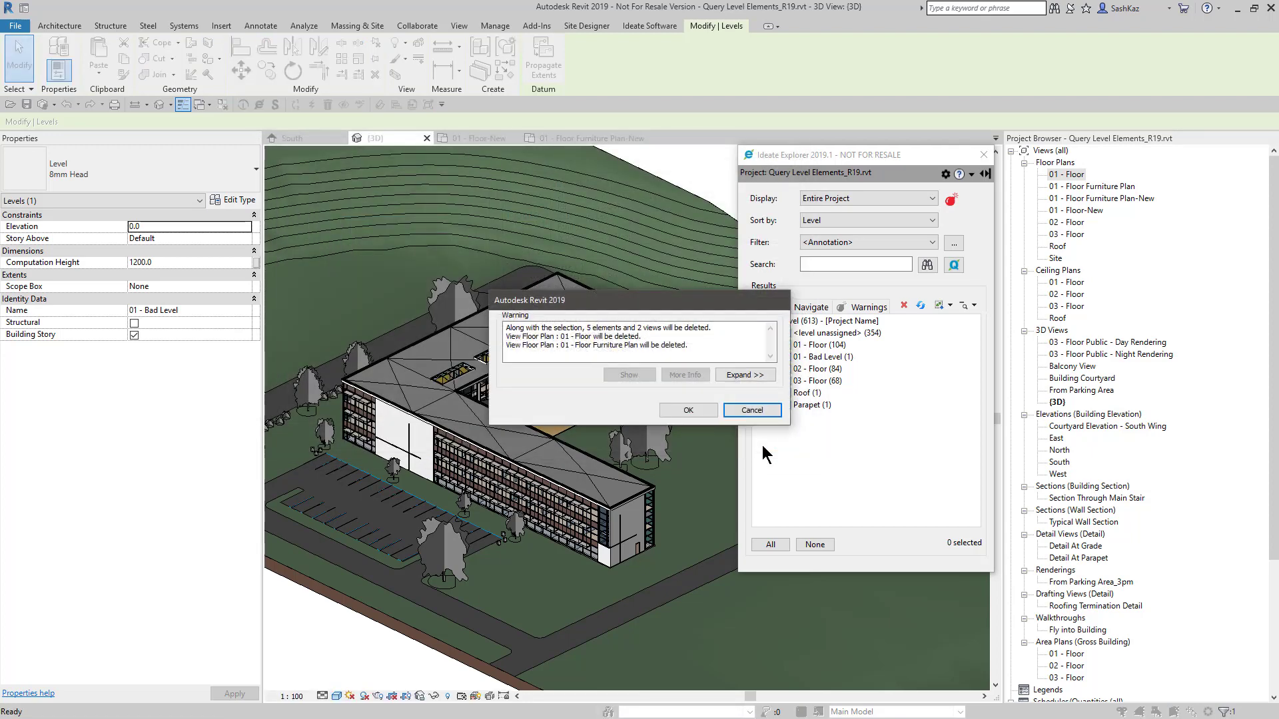
drag(687, 347, 500, 326)
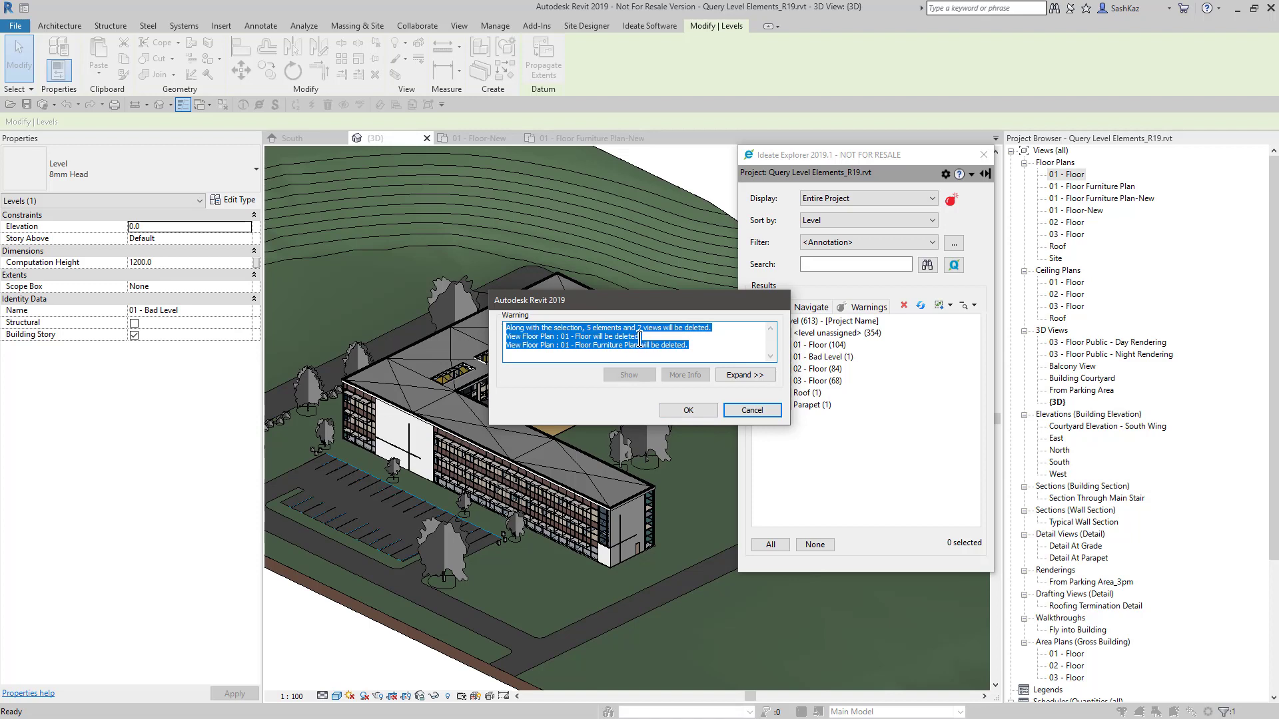
drag(624, 338, 658, 340)
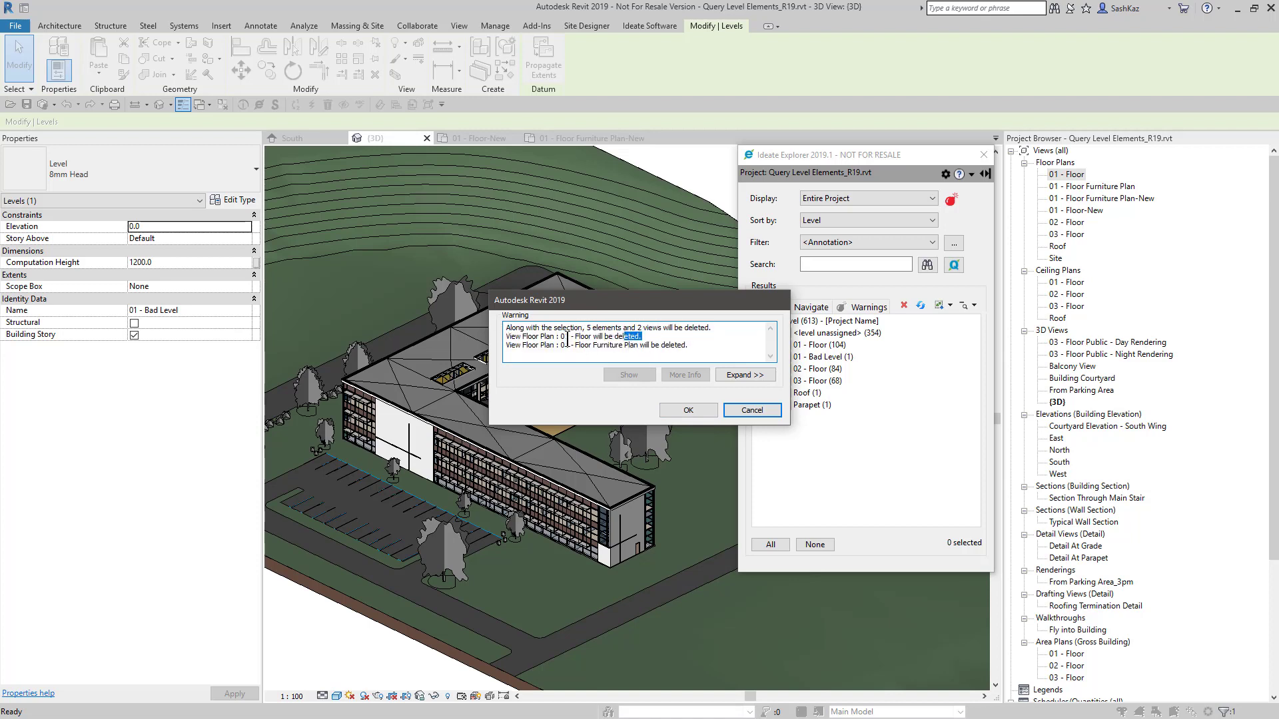
click(600, 342)
click(688, 411)
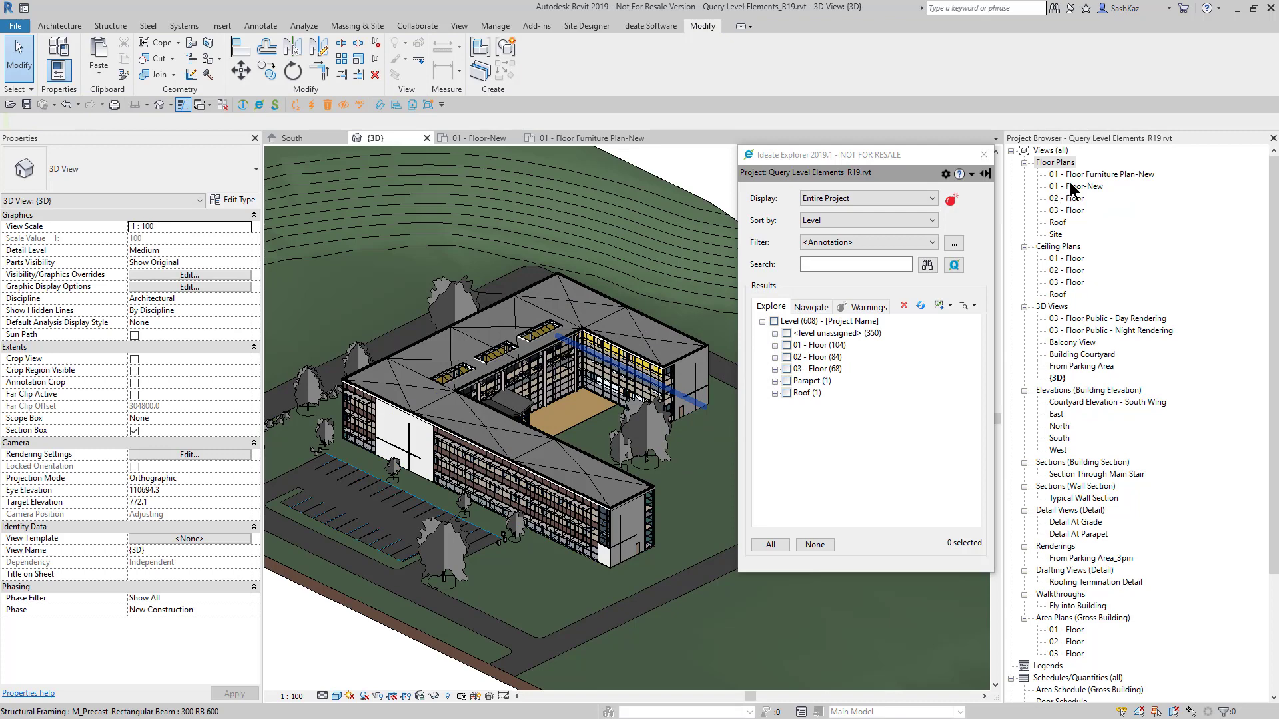
In the 01 - Floor-New floor plan, place a room tag on the untagged office between Cafeteria and Conference 123.
double_click(1070, 187)
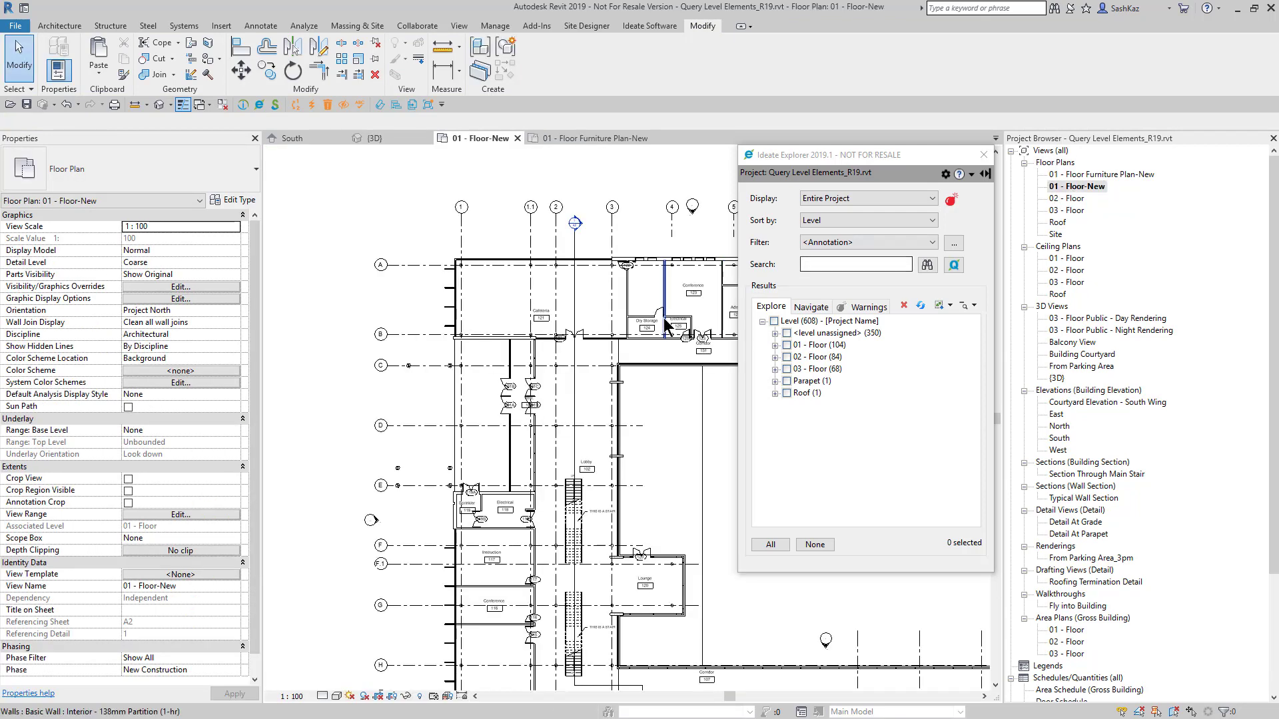
scroll(600, 325, up, 3)
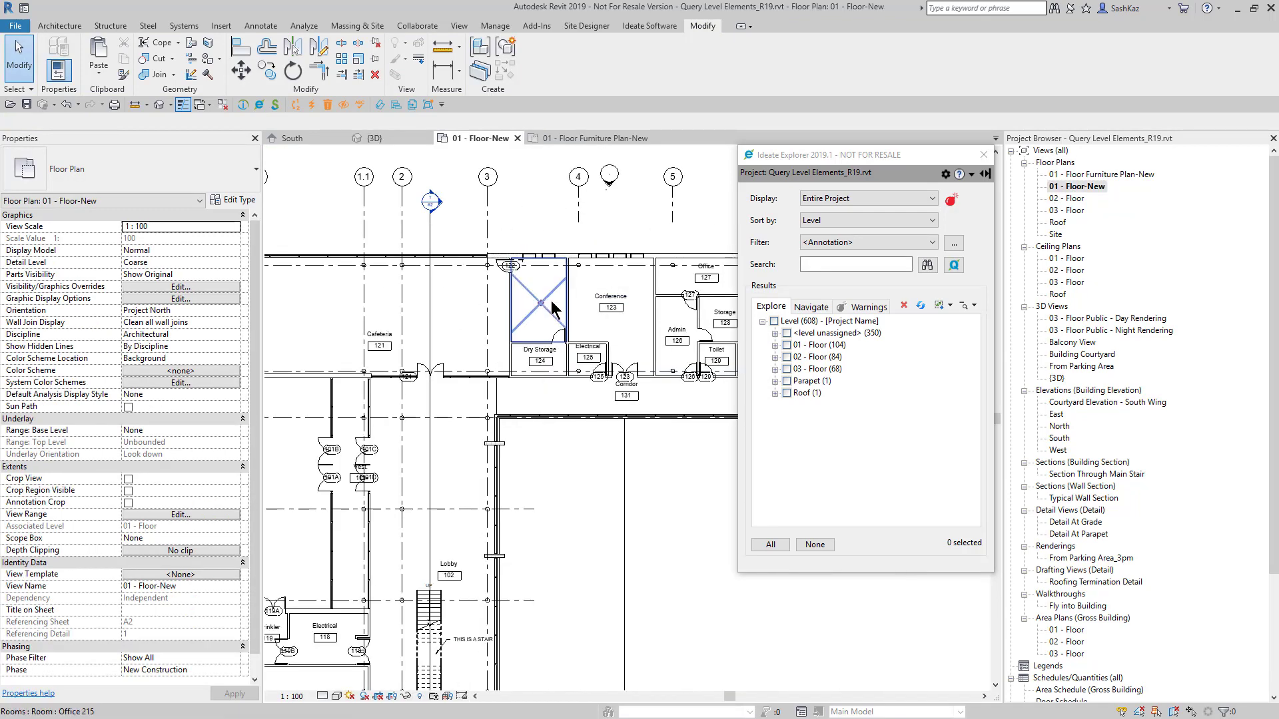
click(611, 308)
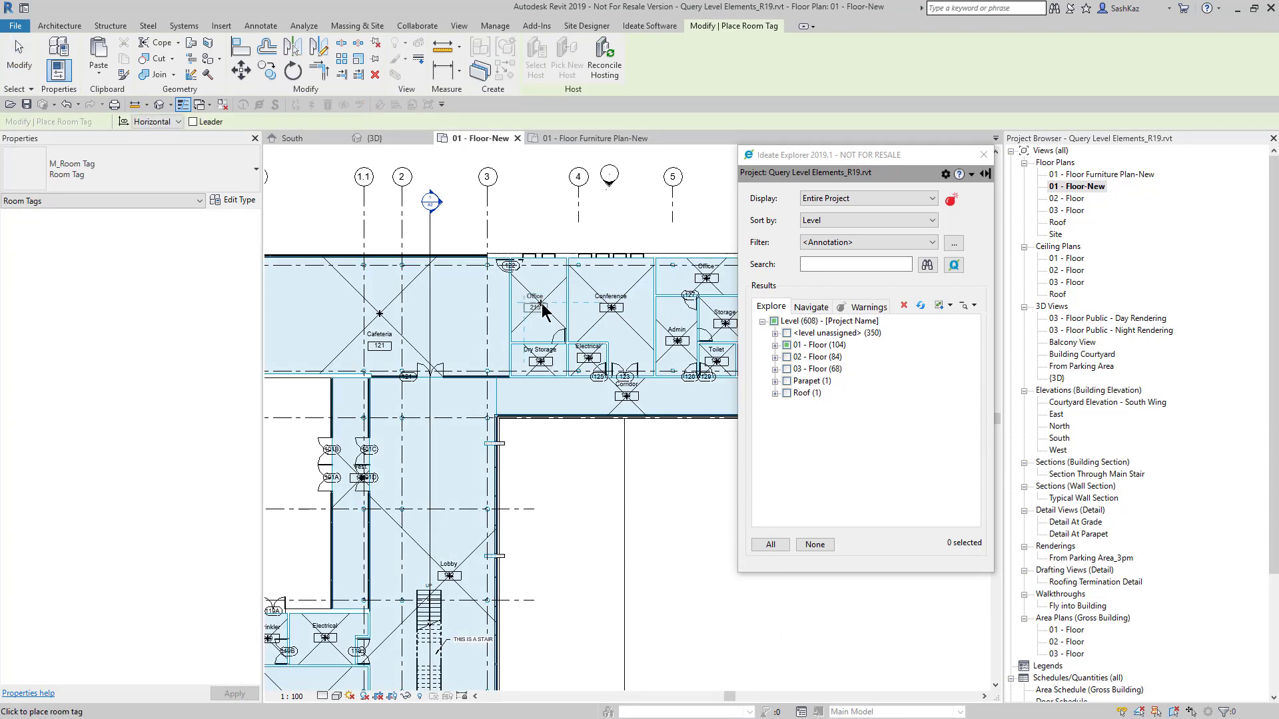
click(543, 310)
key(Escape)
key(Escape)
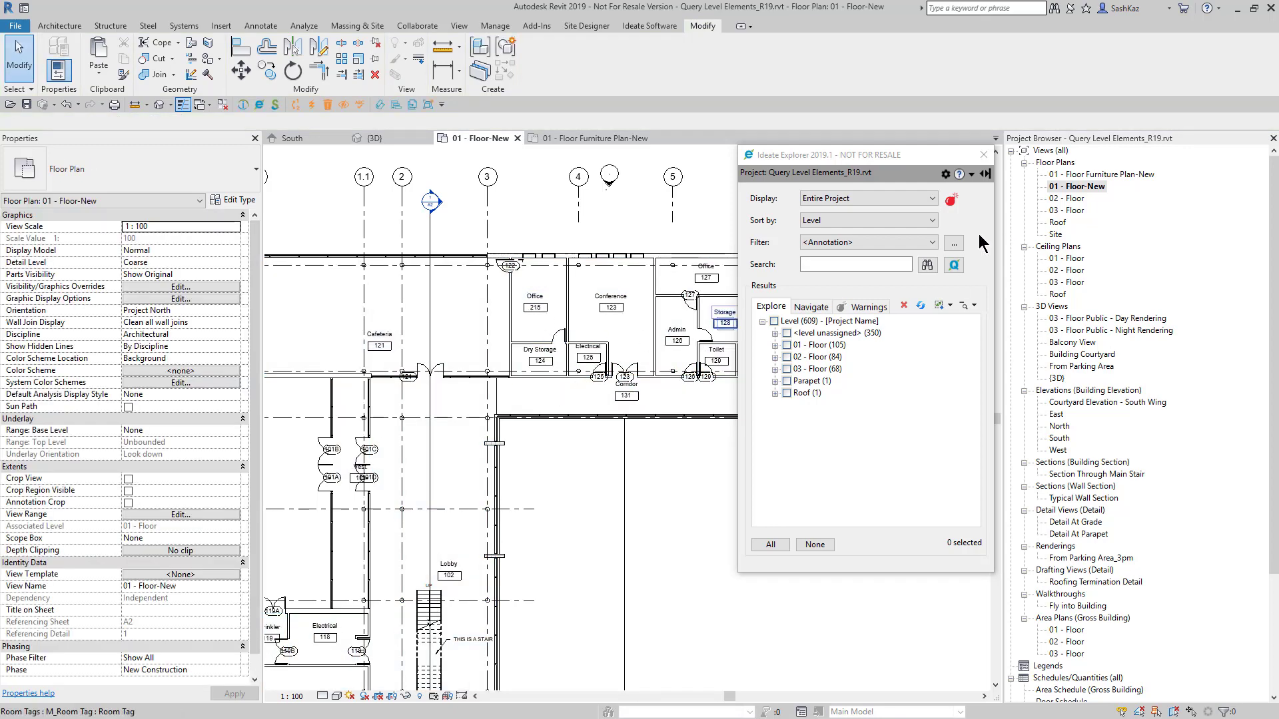
scroll(543, 333, down, 2)
middle_drag(542, 333, 548, 226)
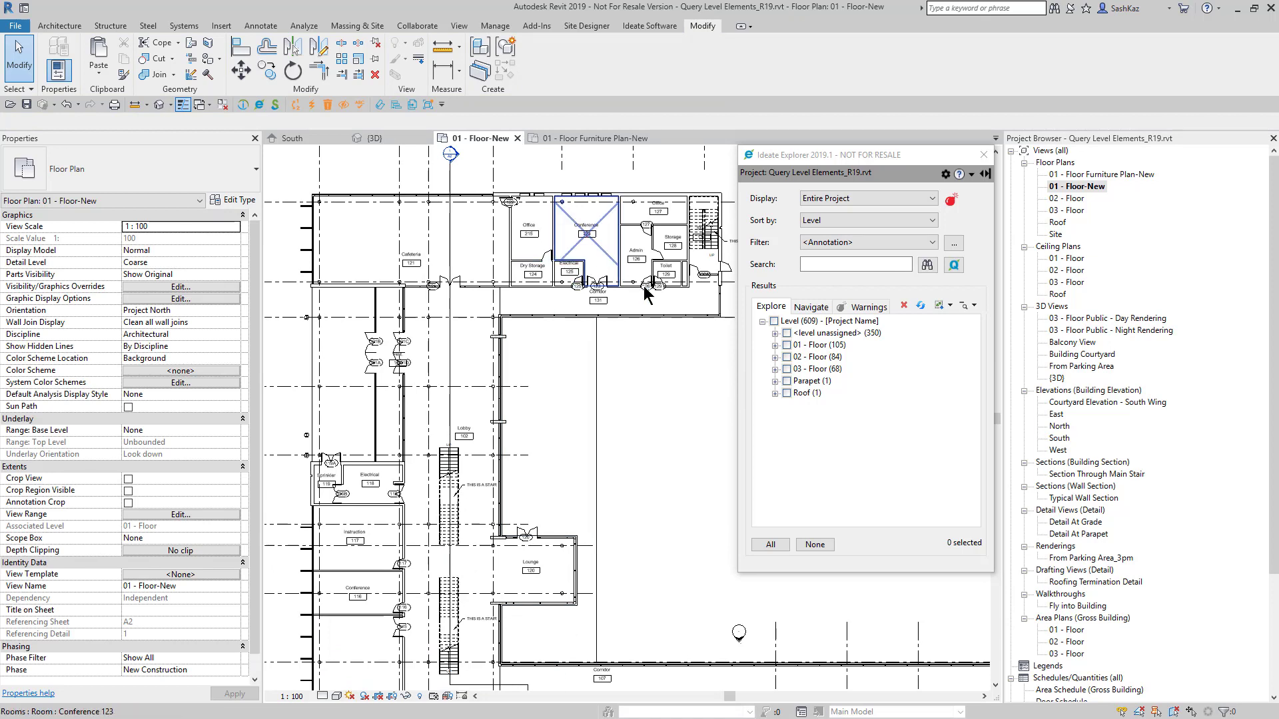